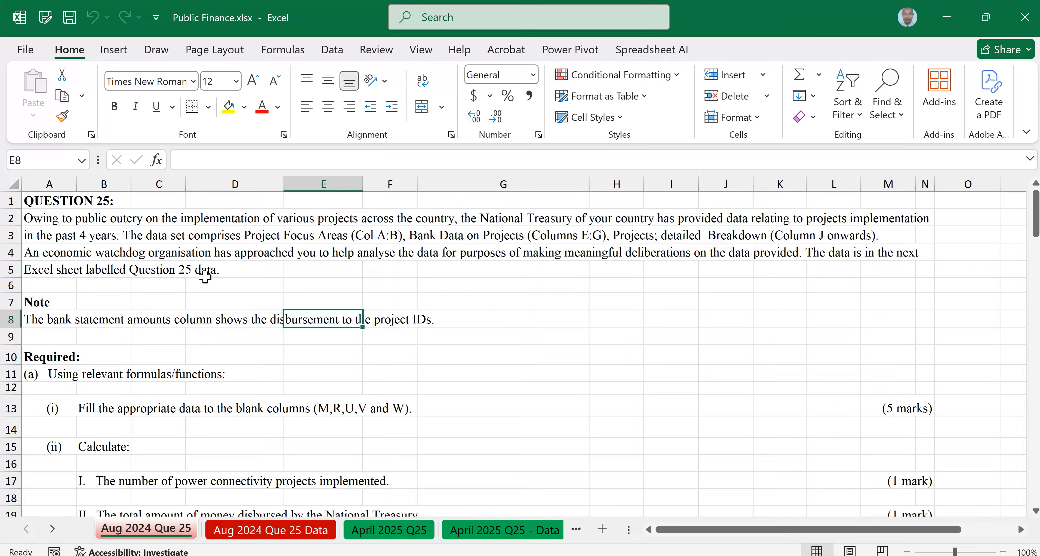
Look over the project focus and disbursed amount tables on the Aug 2024 Que 25 Data sheet.
left_click(271, 530)
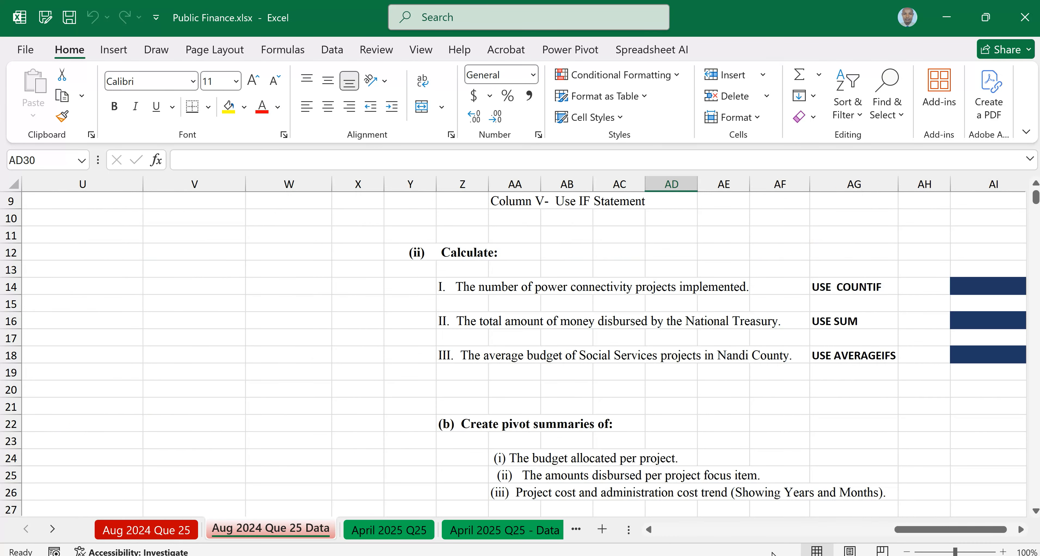
mouse_move(908, 526)
left_mouse_down()
mouse_move(859, 531)
mouse_move(364, 382)
left_mouse_up()
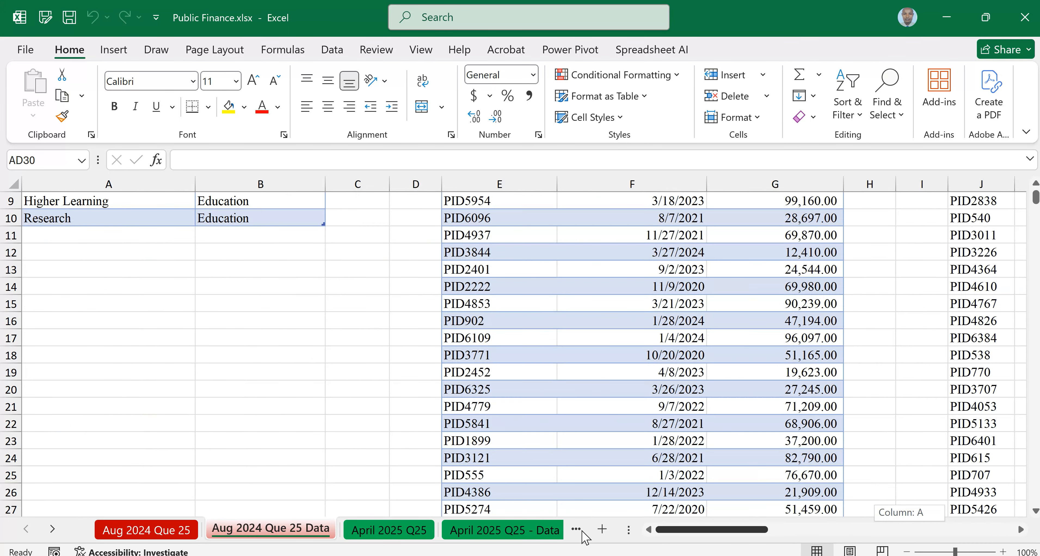
scroll(365, 383, "up", 3)
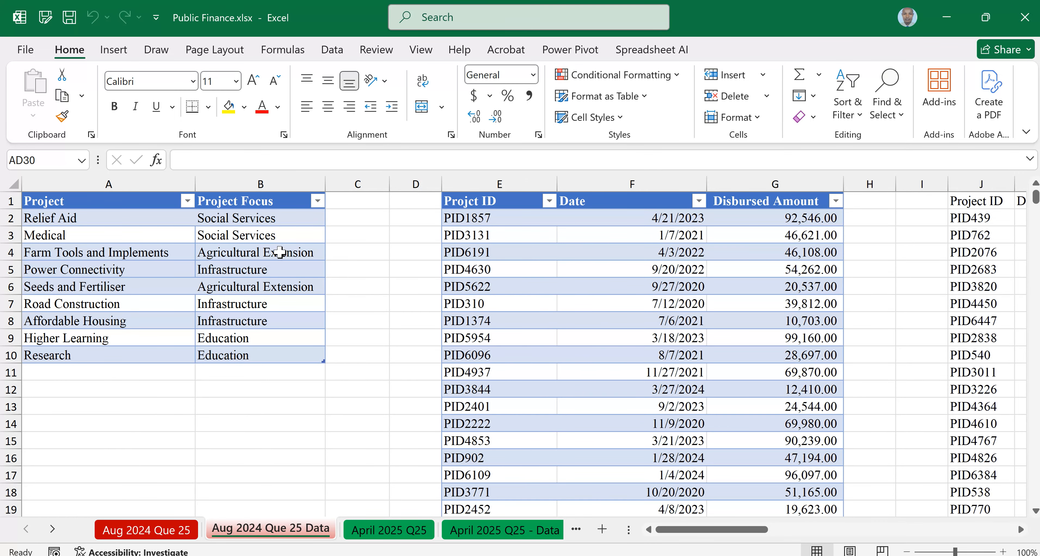
Read the background, note and part (a) requirements on the Aug 2024 Que 25 sheet.
left_click(135, 530)
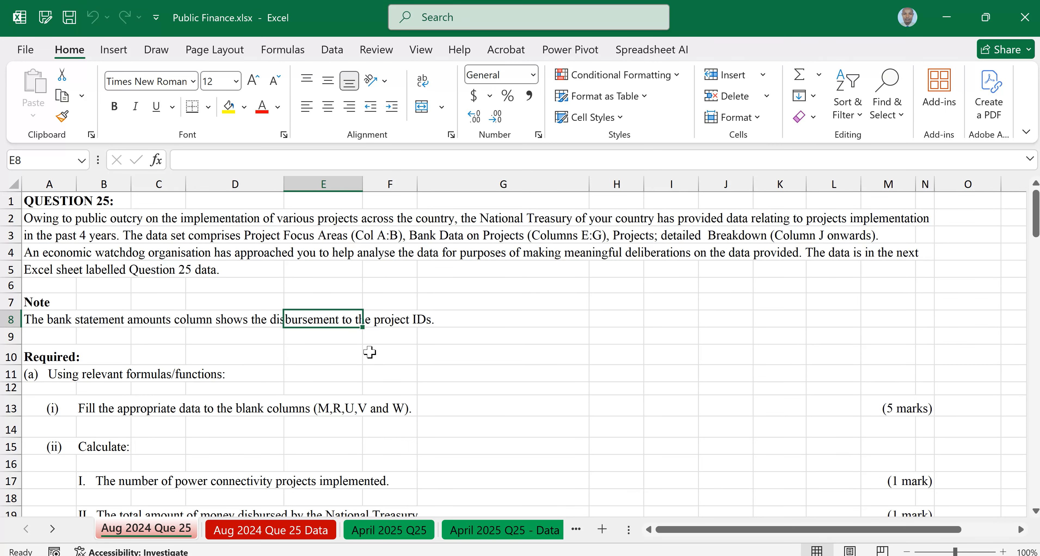
left_click(394, 323)
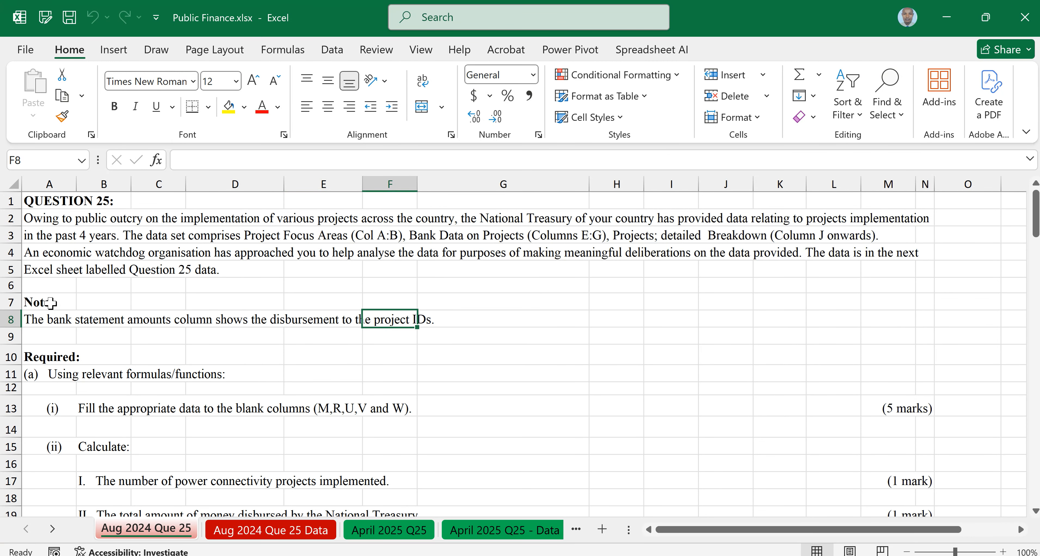
scroll(112, 282, "down", 2)
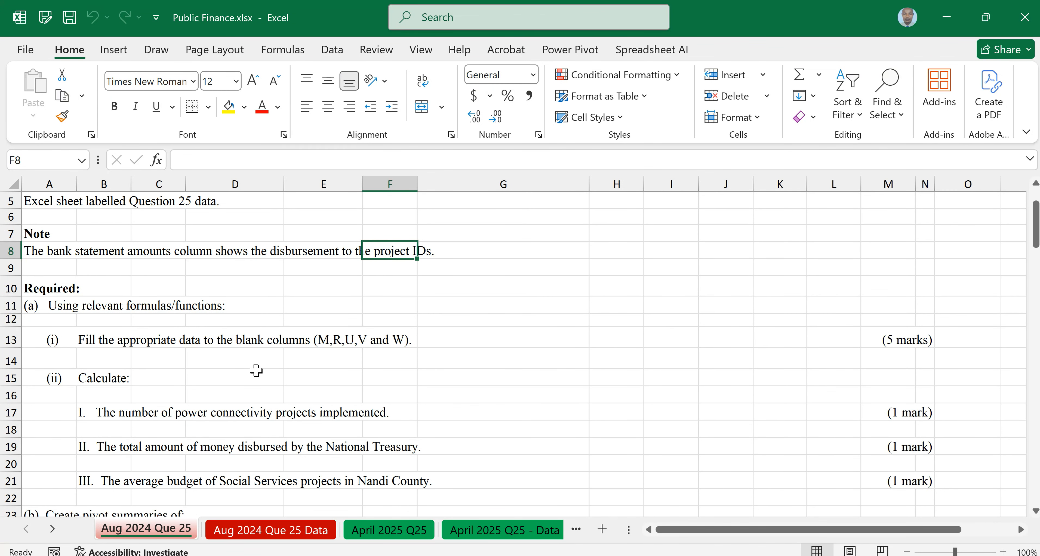
scroll(184, 300, "down", 2)
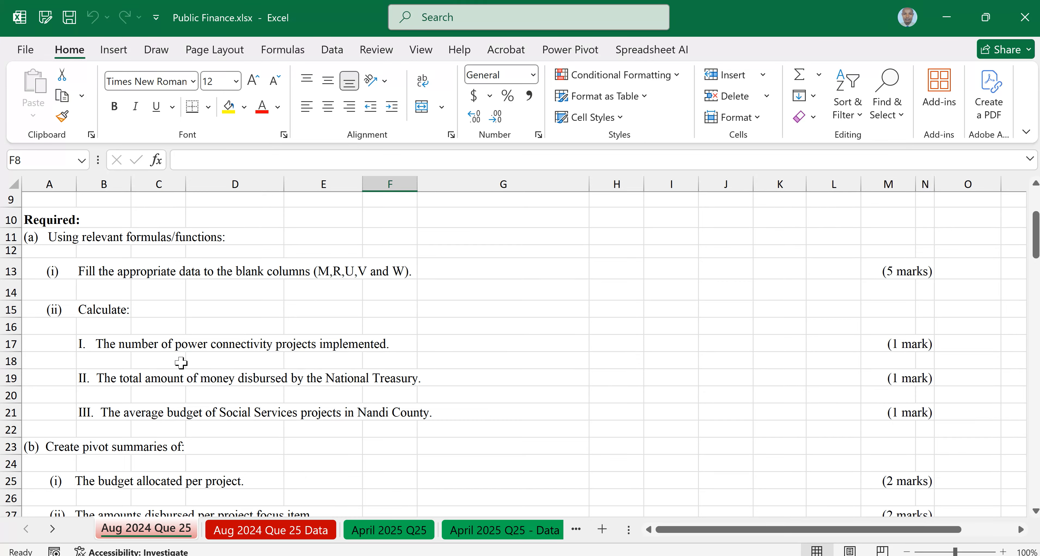
left_click(386, 348)
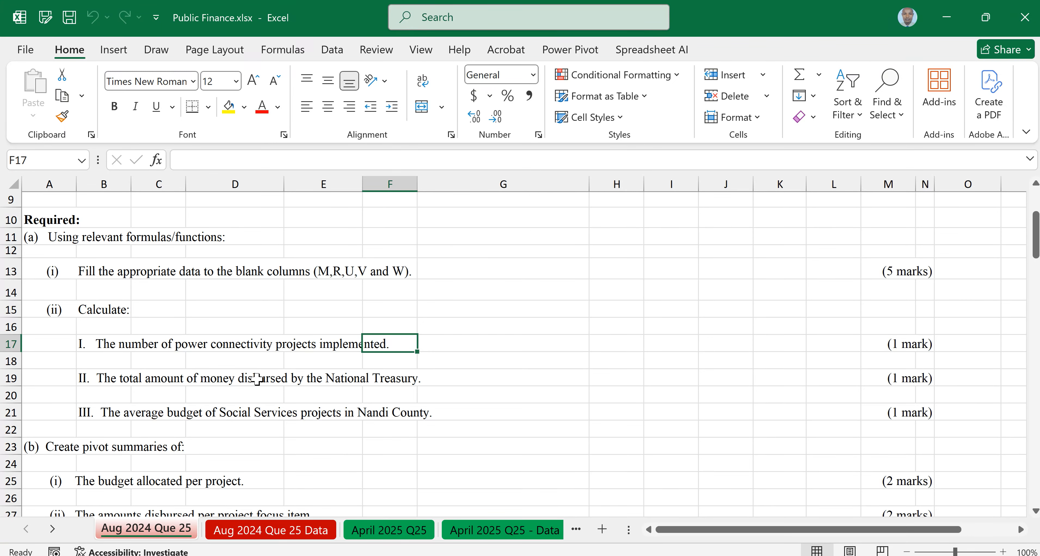
left_click(365, 379)
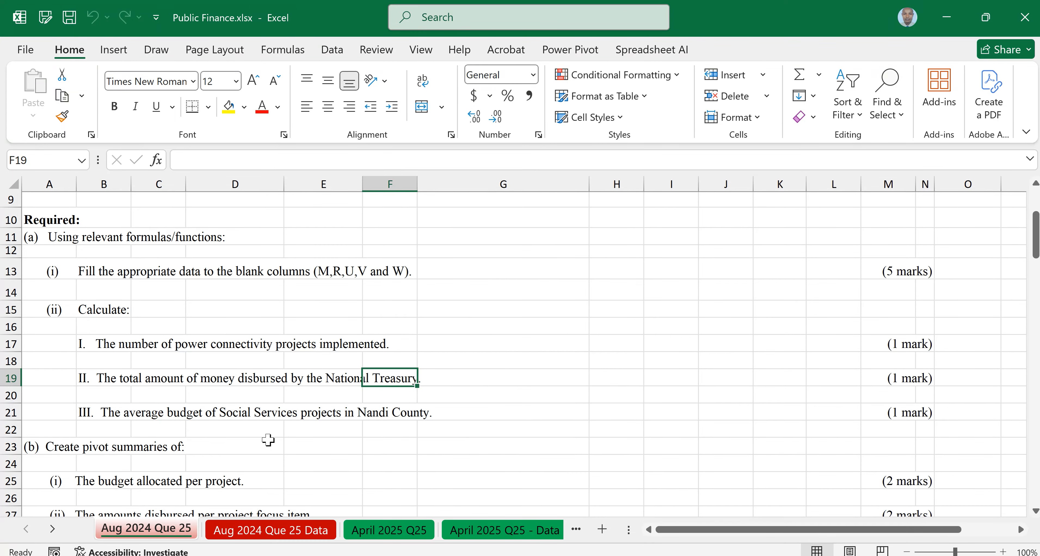
Read the pivot summary and visualisation requirements in parts (b) and (c), and return to the start of the question.
scroll(156, 376, "down", 4)
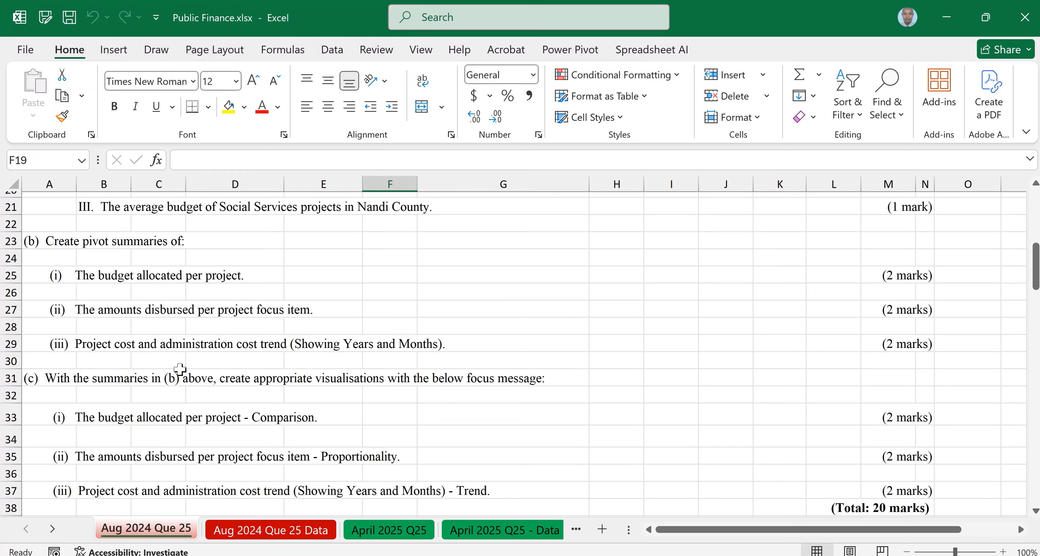
left_click(403, 345)
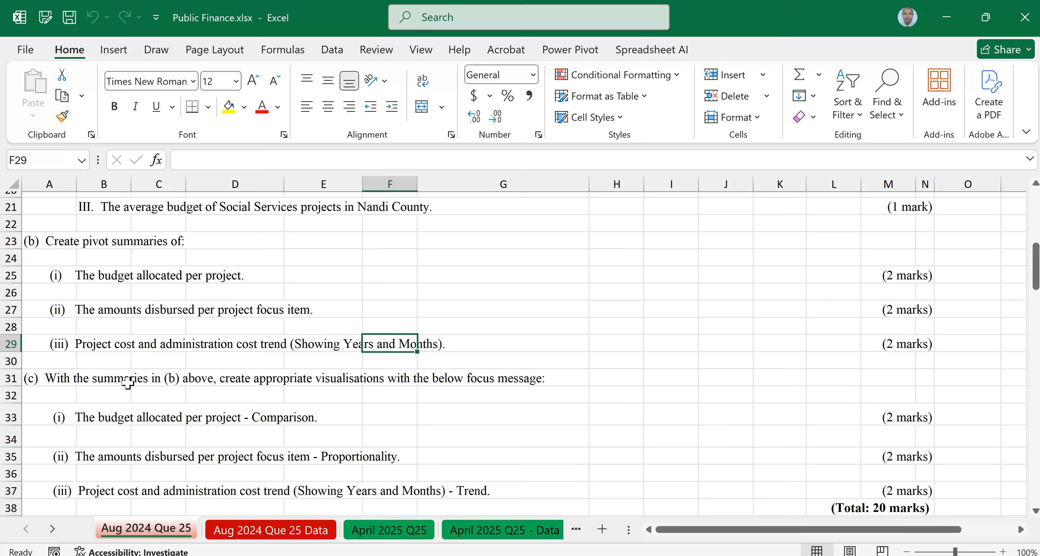
scroll(120, 365, "down", 2)
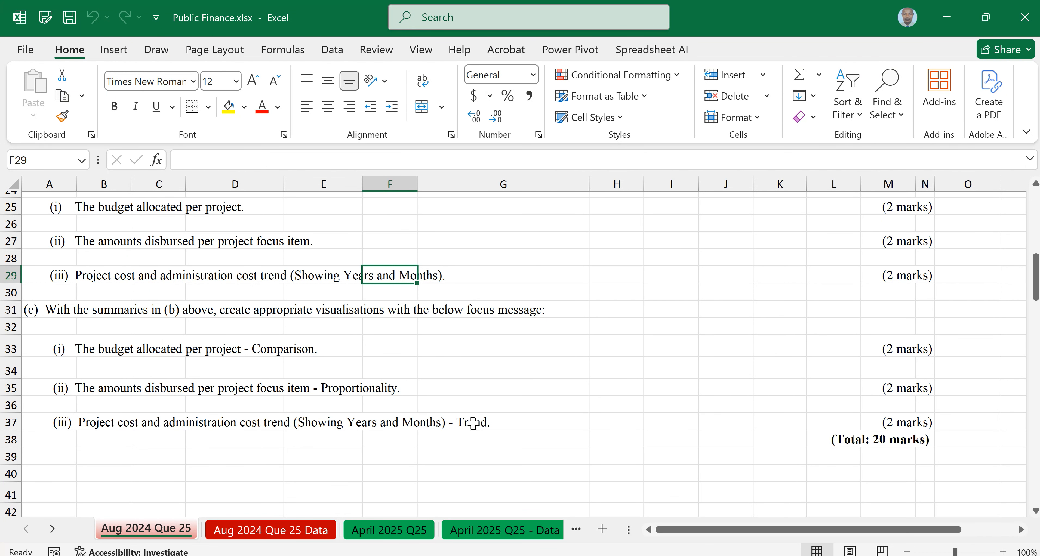
scroll(411, 405, "up", 3)
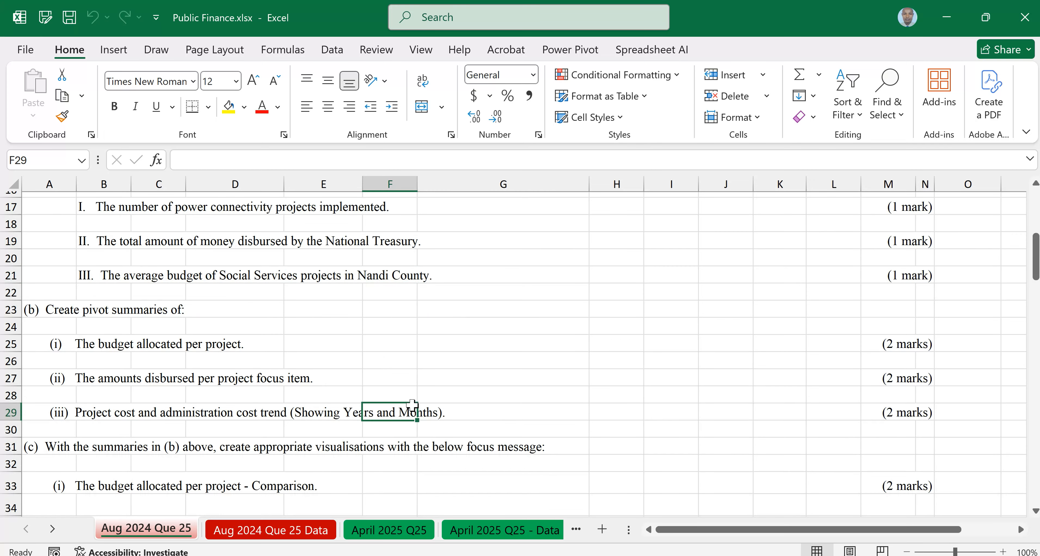
scroll(411, 404, "up", 4)
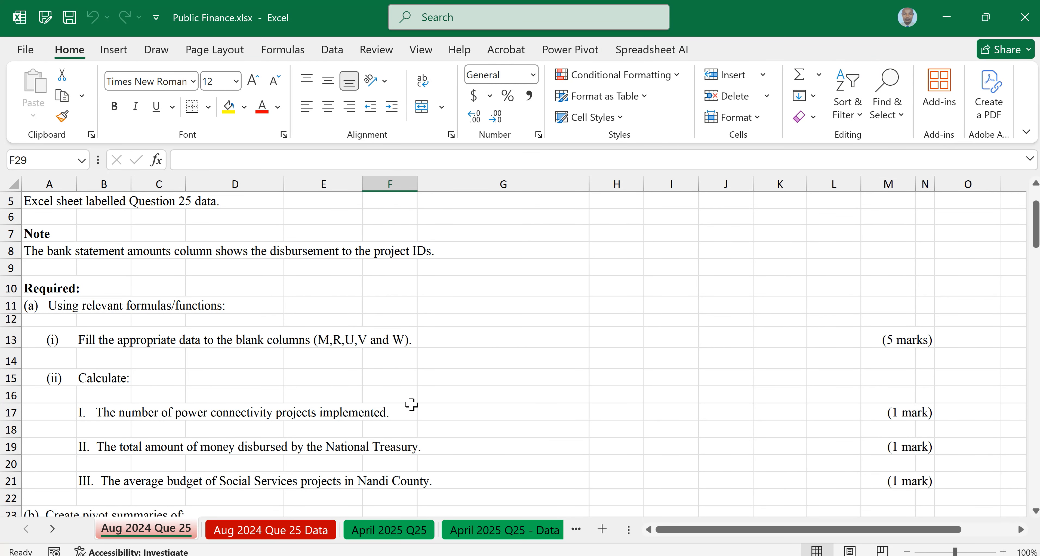
scroll(412, 405, "up", 2)
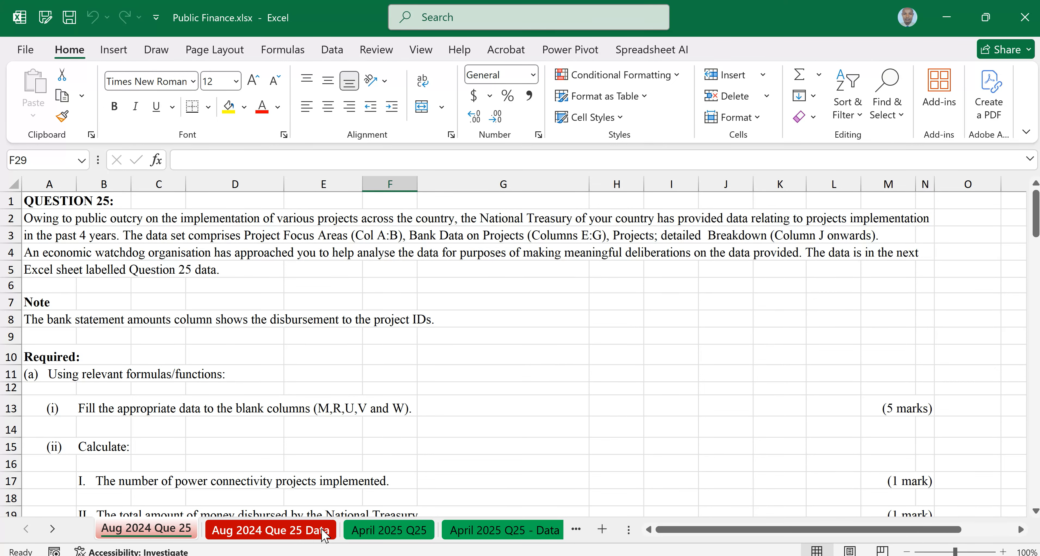
Examine the project focus table, the bank disbursement table and the project breakdown on the Aug 2024 Que 25 Data sheet.
left_click(269, 532)
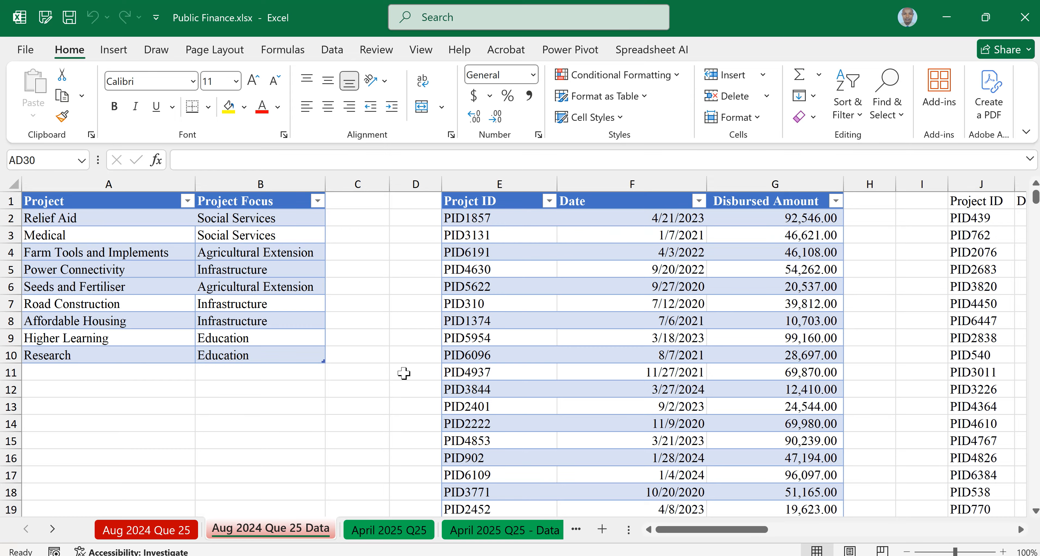
scroll(513, 354, "right", 3)
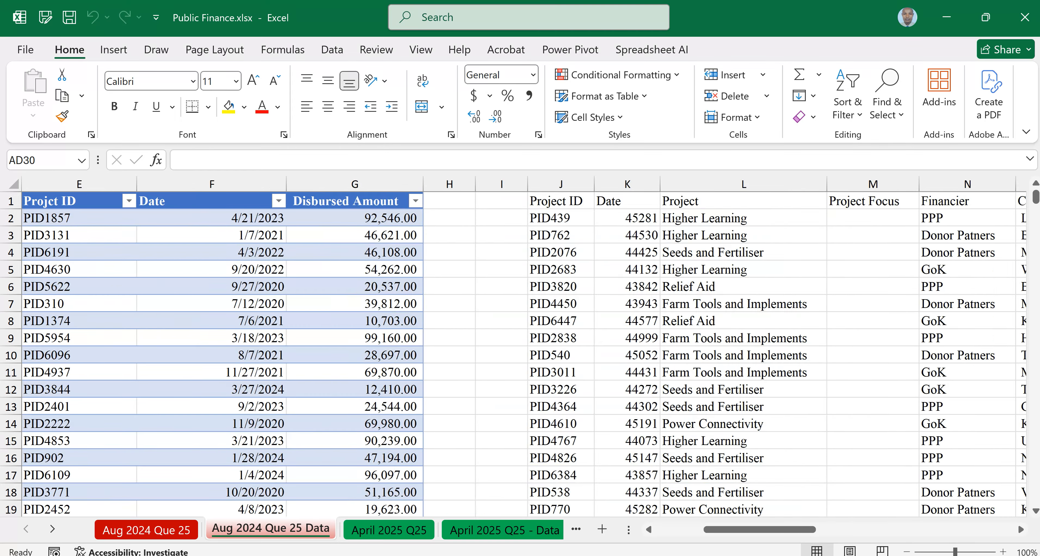
scroll(513, 353, "up", 1)
left_click(743, 354)
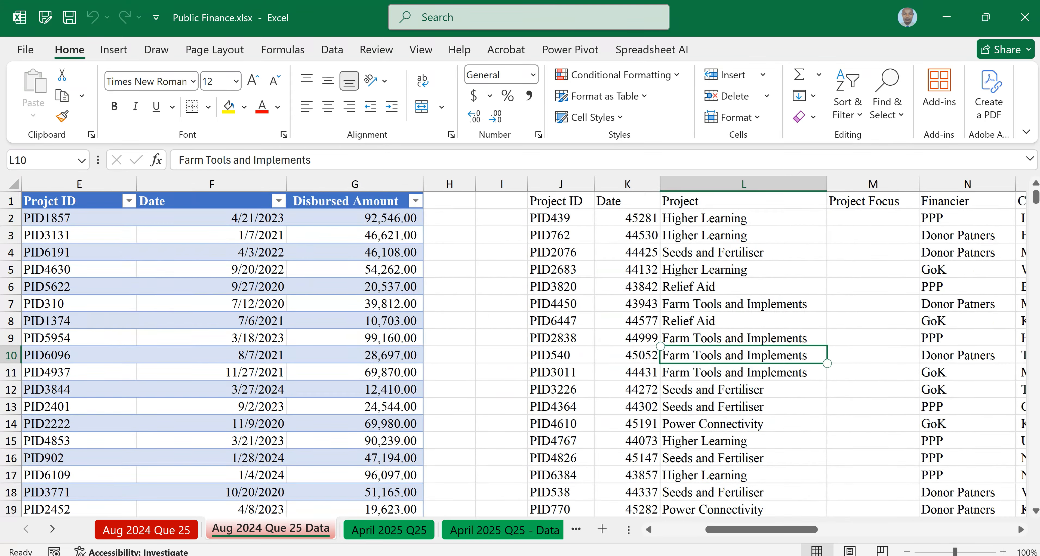
left_click(627, 355)
left_click(561, 201)
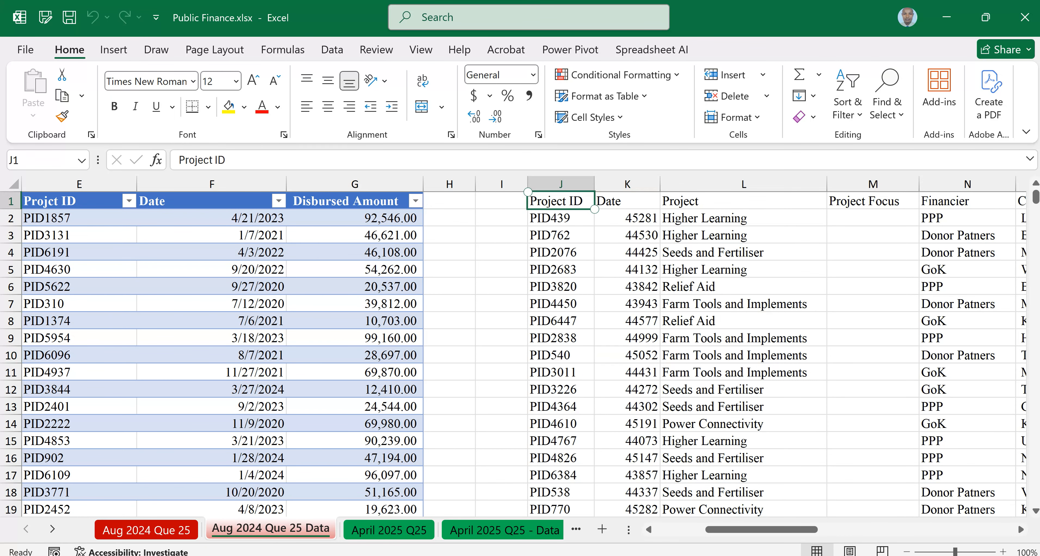
left_click(872, 269)
scroll(520, 347, "left", 3)
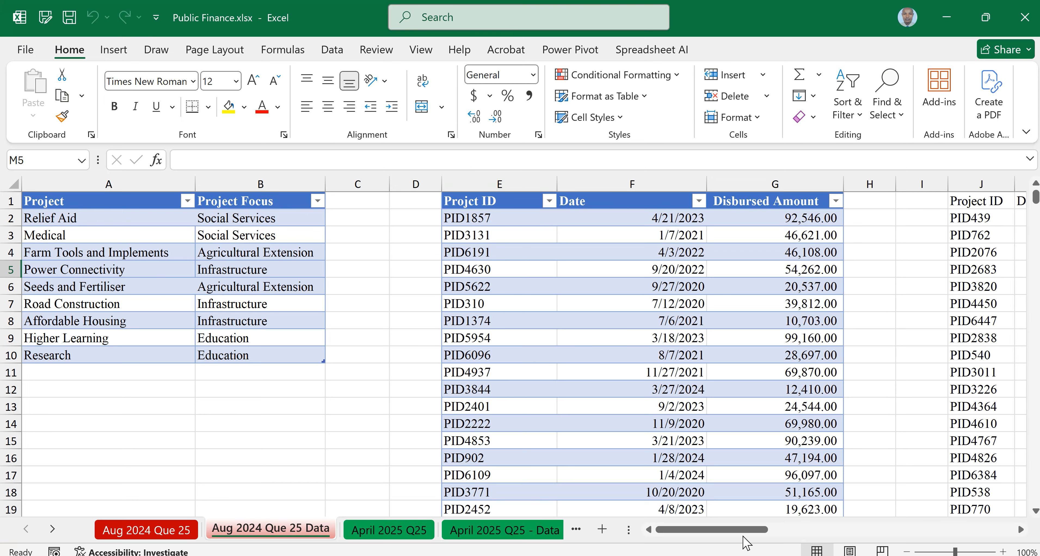
Check how far the bank disbursement table extends in column E and return to its header.
left_click(476, 221)
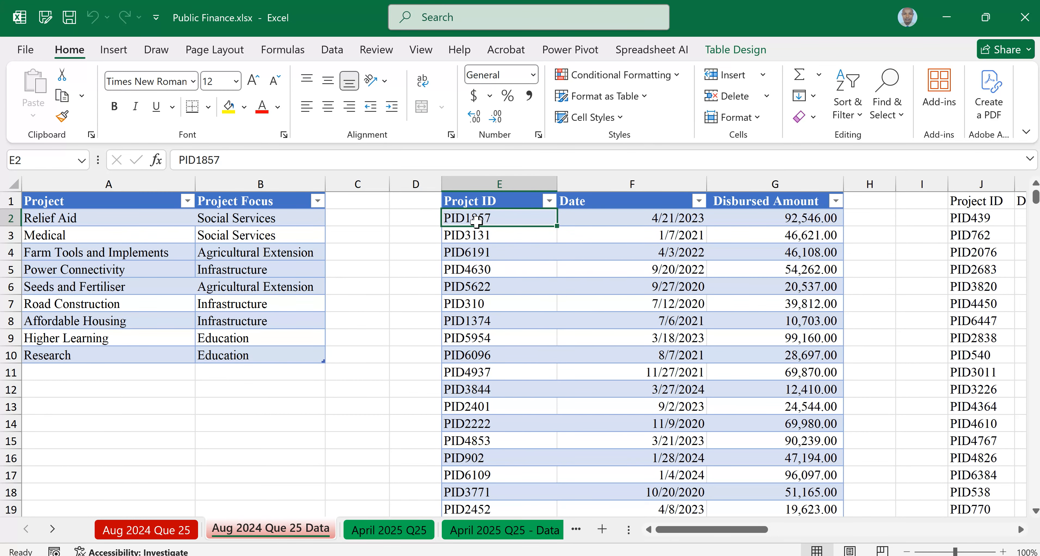
key("ctrl+Down")
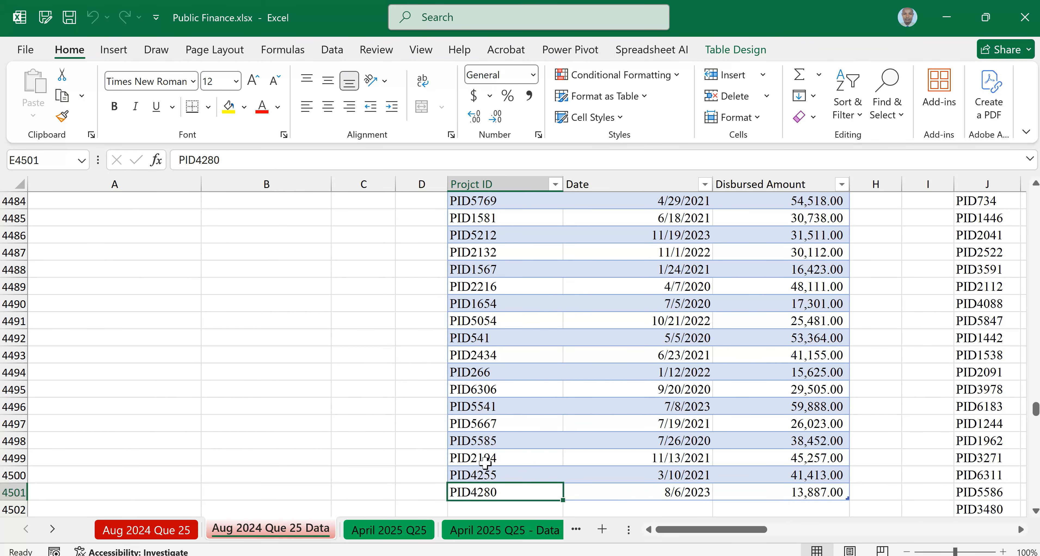
key("ctrl+Up")
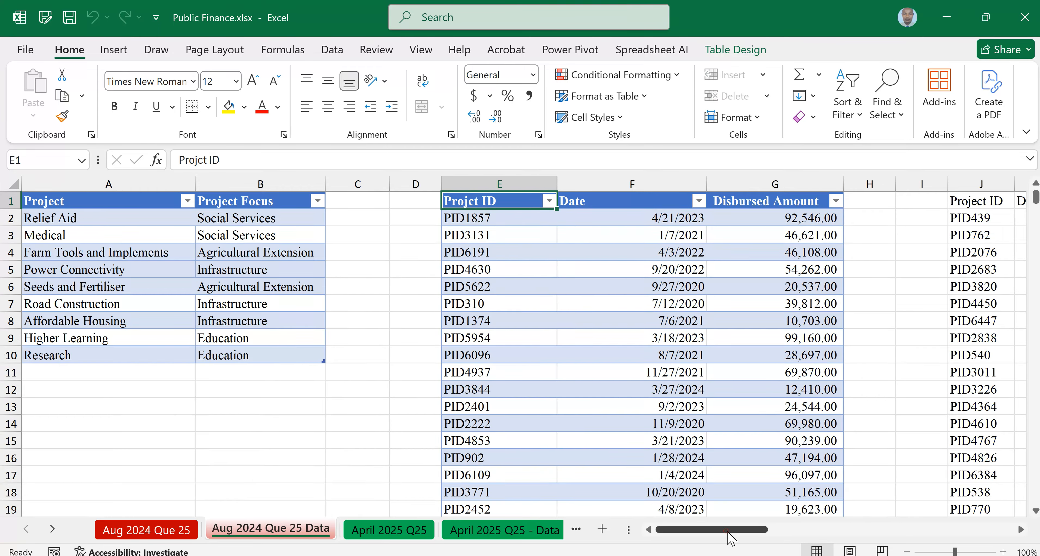
Review the project breakdown headers from Project ID through Var Status and the solution notes beside them.
mouse_move(730, 539)
left_mouse_down()
mouse_move(771, 533)
mouse_move(721, 532)
left_mouse_up()
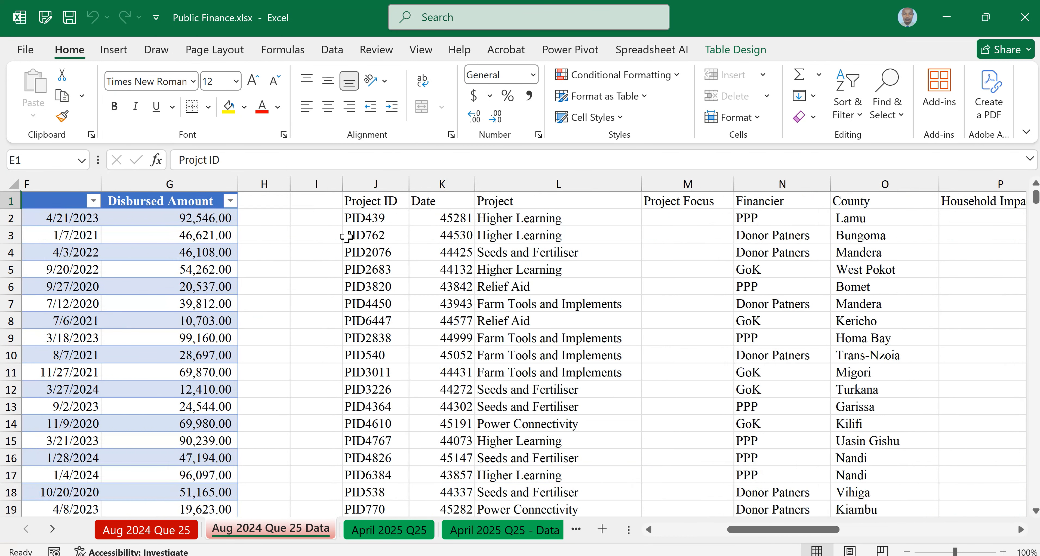
left_click(380, 201)
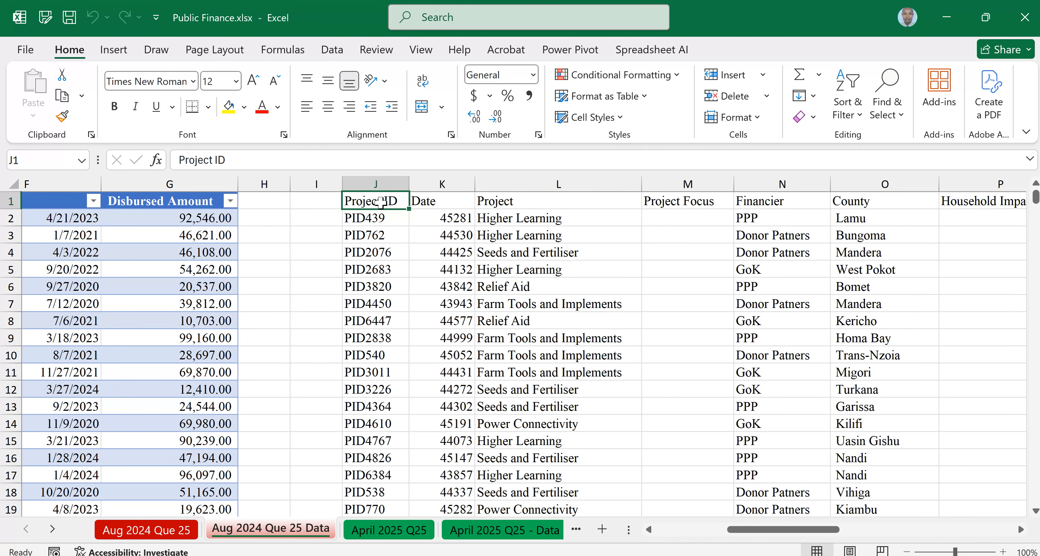
left_click_drag(774, 531, 812, 529)
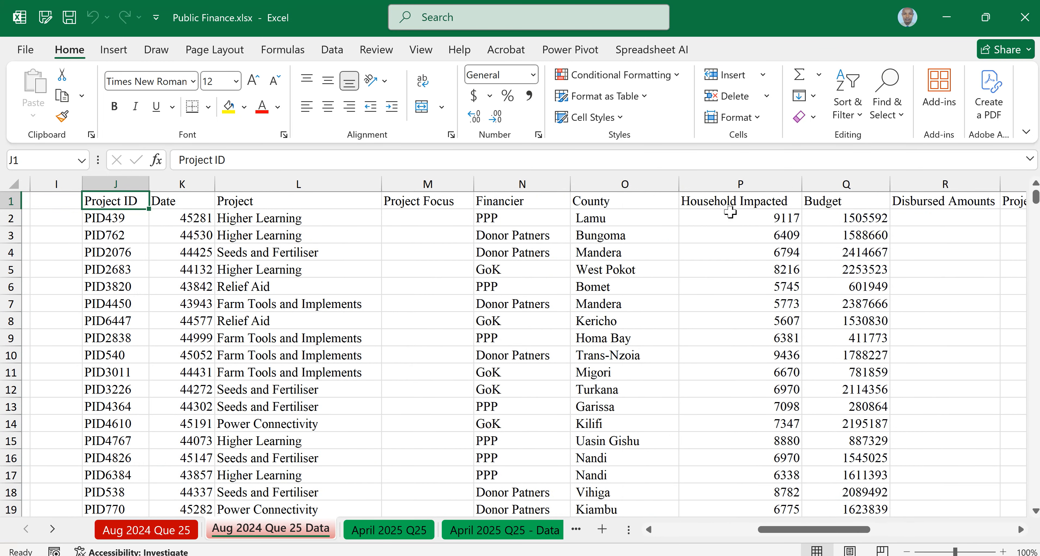
mouse_move(803, 529)
left_mouse_down()
mouse_move(839, 532)
mouse_move(857, 459)
left_mouse_up()
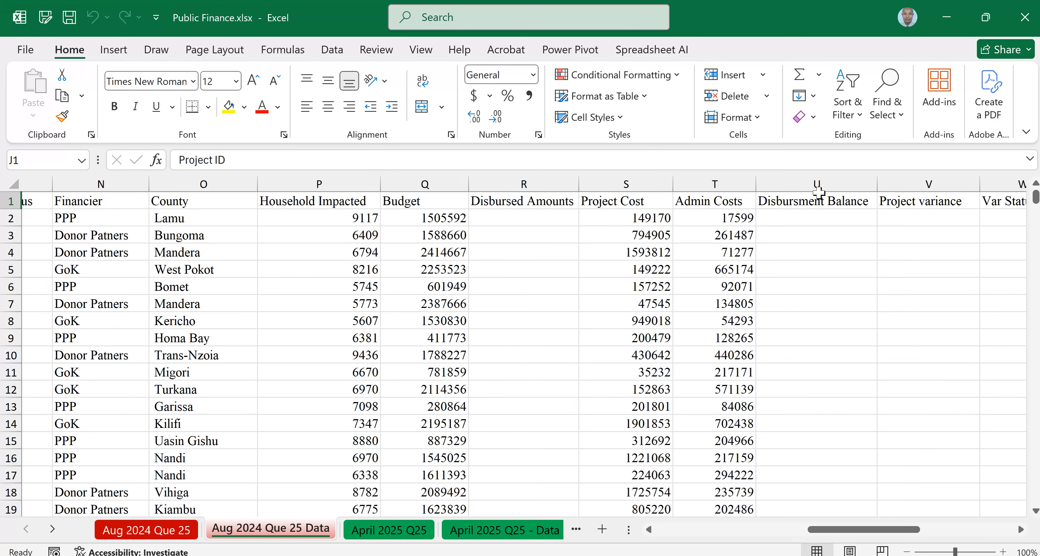
left_click_drag(869, 532, 909, 531)
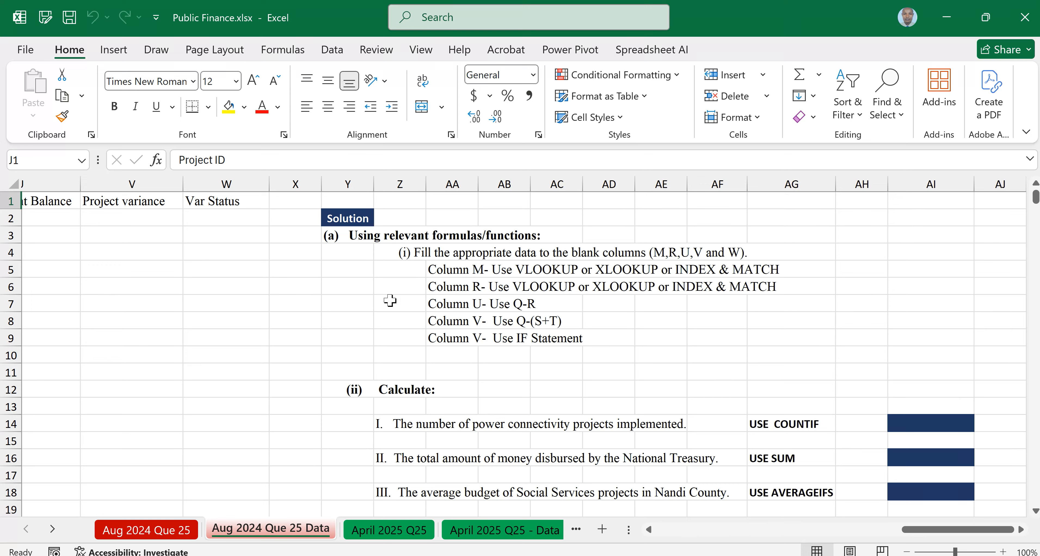
left_click_drag(924, 531, 761, 521)
Inspect the last rows of the project breakdown and return to the Project ID header in J1.
double_click(494, 208)
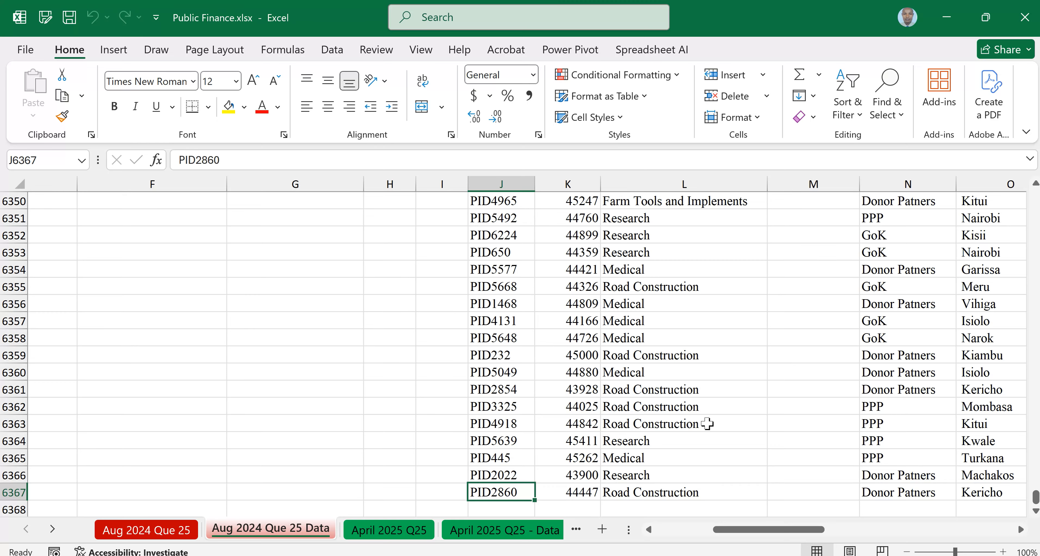
left_click_drag(658, 238, 658, 450)
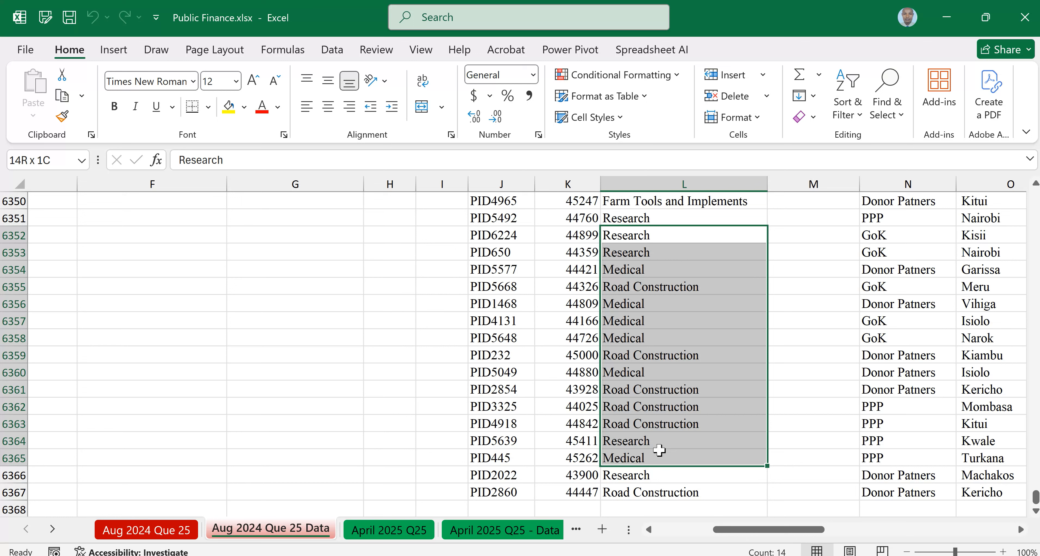
left_click(494, 490)
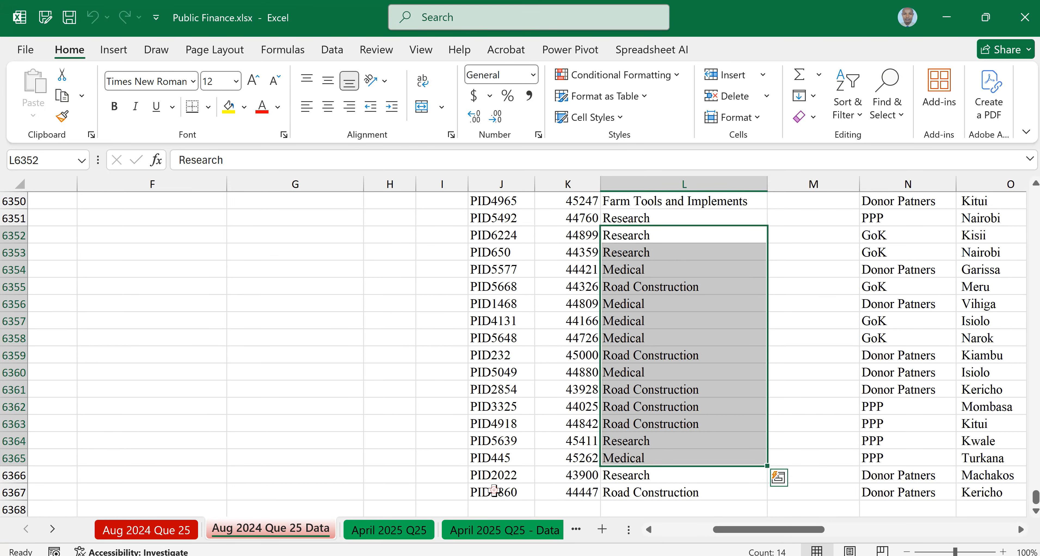
key("ctrl+Up")
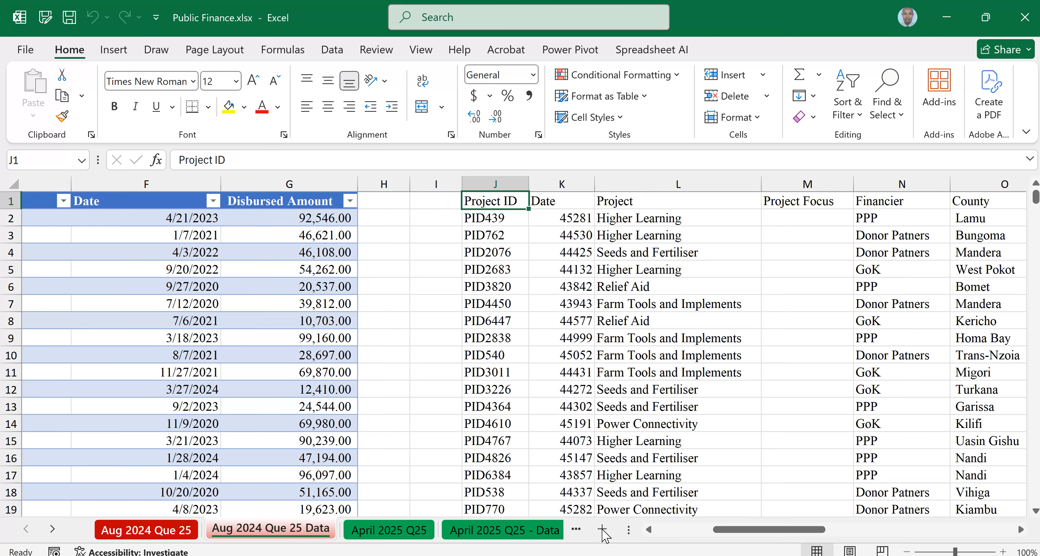
Review the solution notes on which formulas fill the blank columns, and select the Project Focus header in M1.
left_click_drag(823, 530, 945, 472)
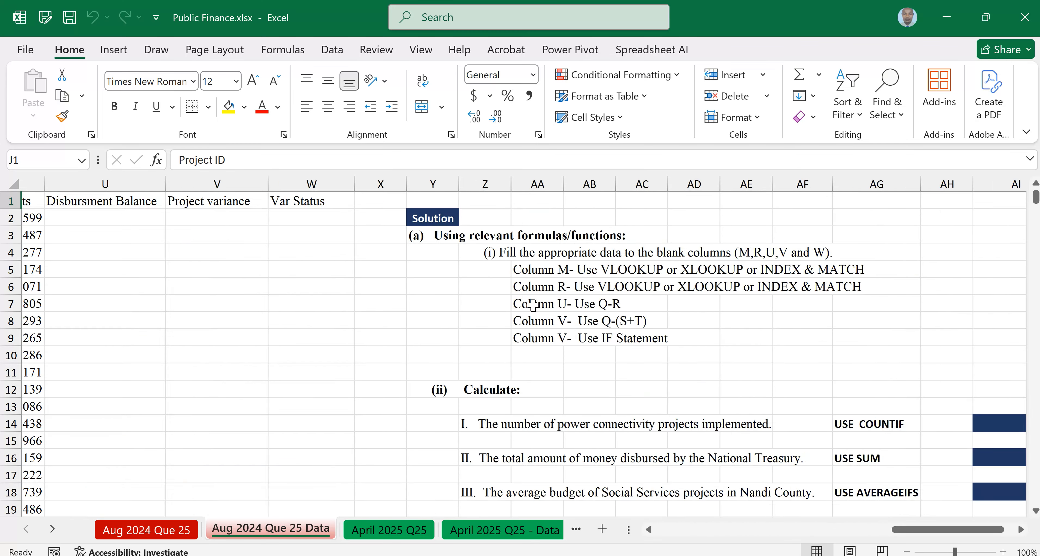
left_click(419, 238)
left_click(415, 322)
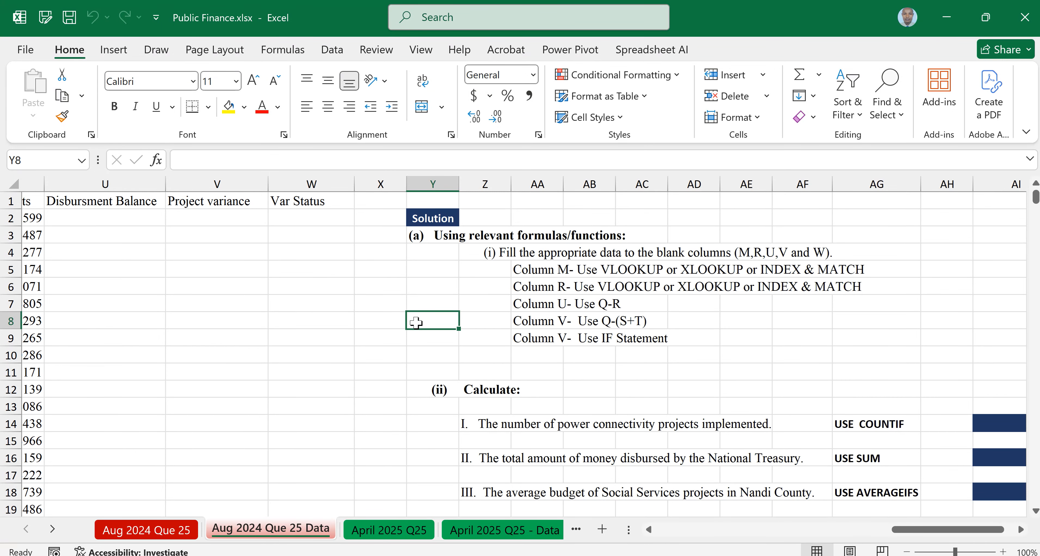
left_click_drag(963, 530, 822, 529)
left_click(504, 206)
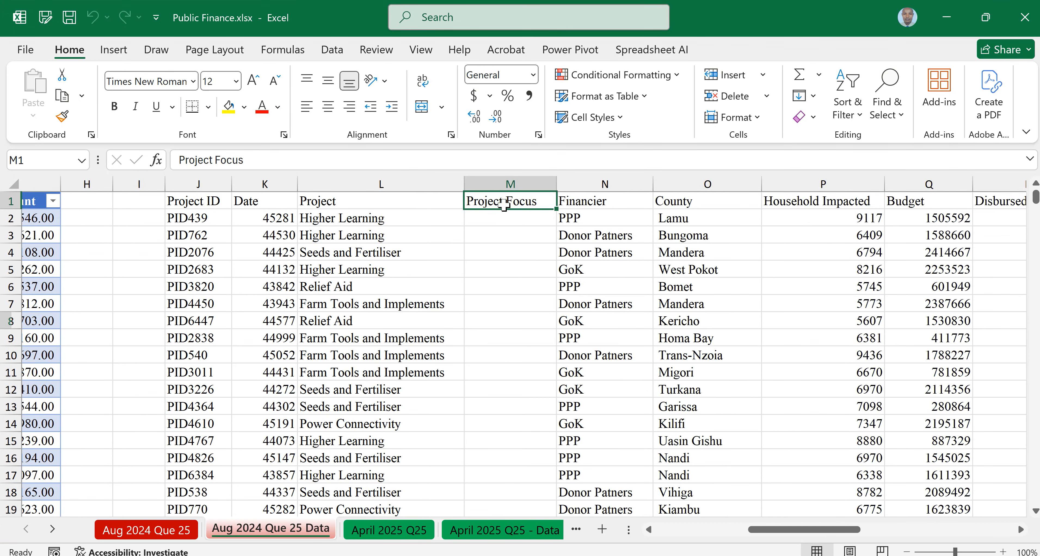
Compare the Project and Project Focus lookup table in columns A and B with the project breakdown's Project and blank Project Focus columns.
left_click_drag(797, 531, 755, 532)
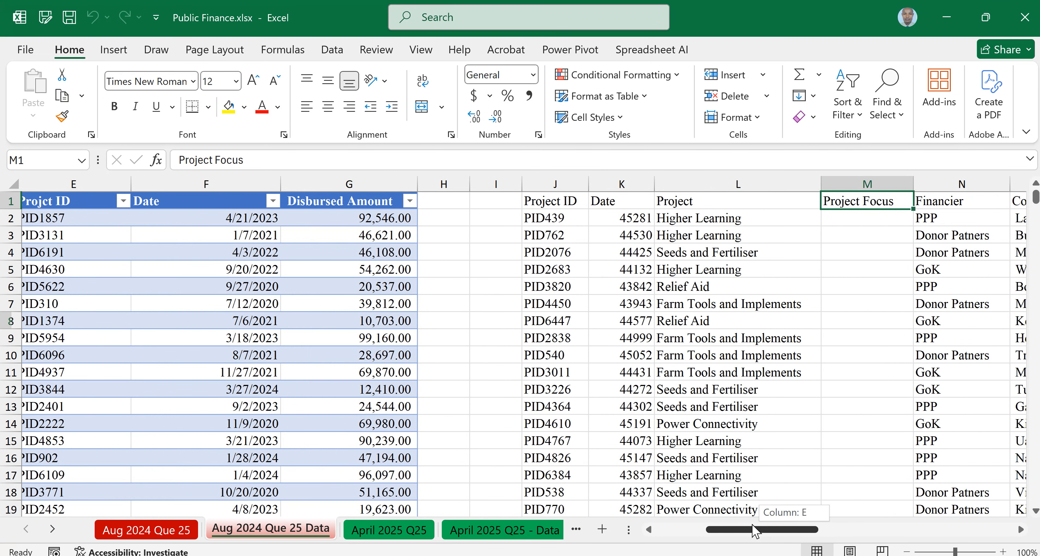
left_click_drag(753, 527, 752, 525)
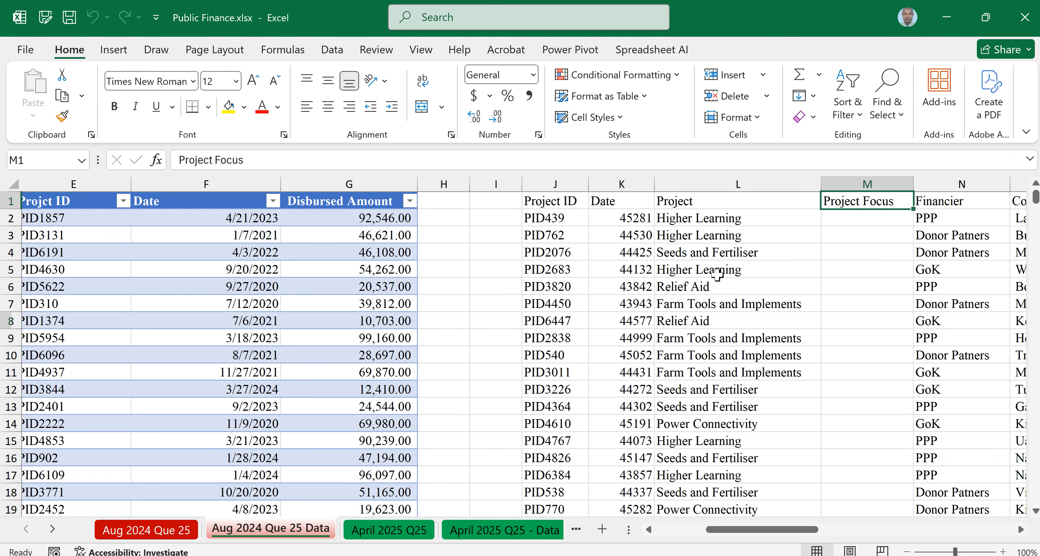
left_click_drag(762, 532, 710, 532)
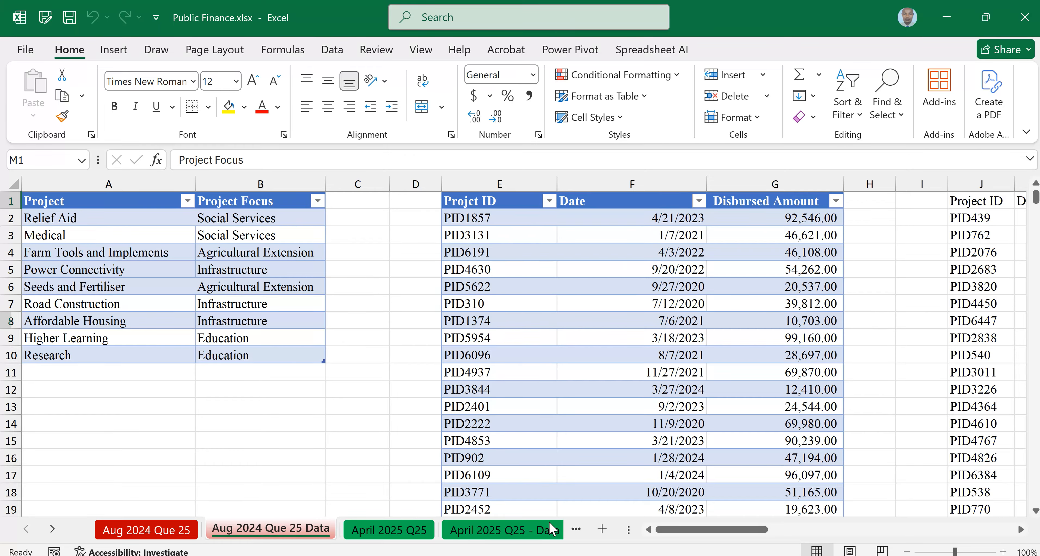
left_click(690, 528)
left_click_drag(701, 533, 537, 218)
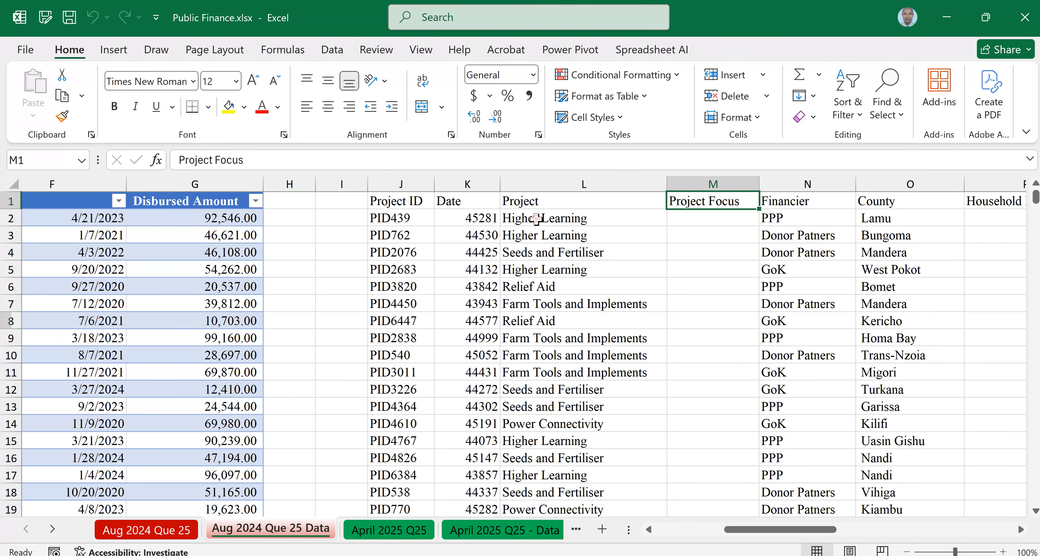
left_click(536, 218)
left_click(702, 220)
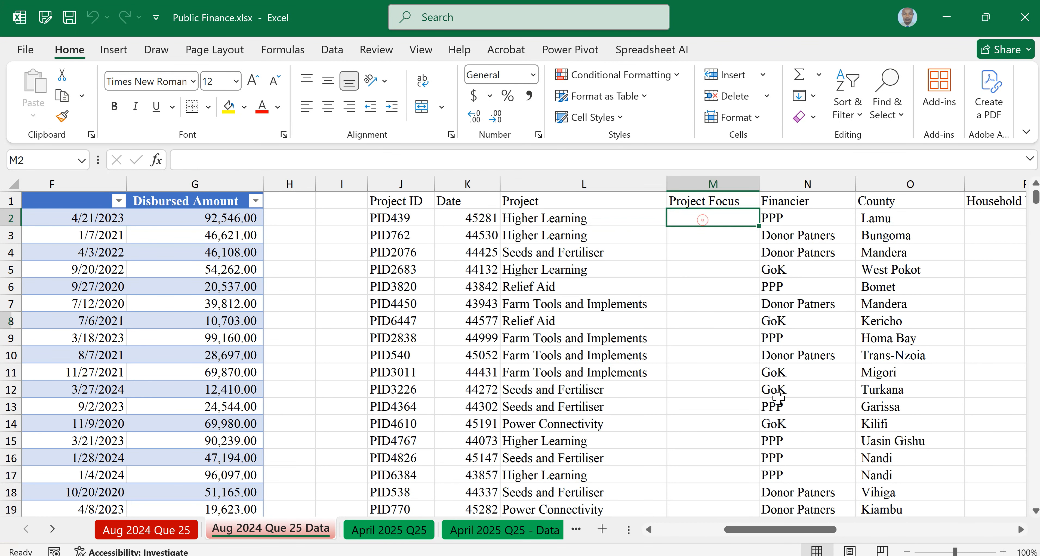
left_click(790, 532)
left_click_drag(791, 536, 723, 532)
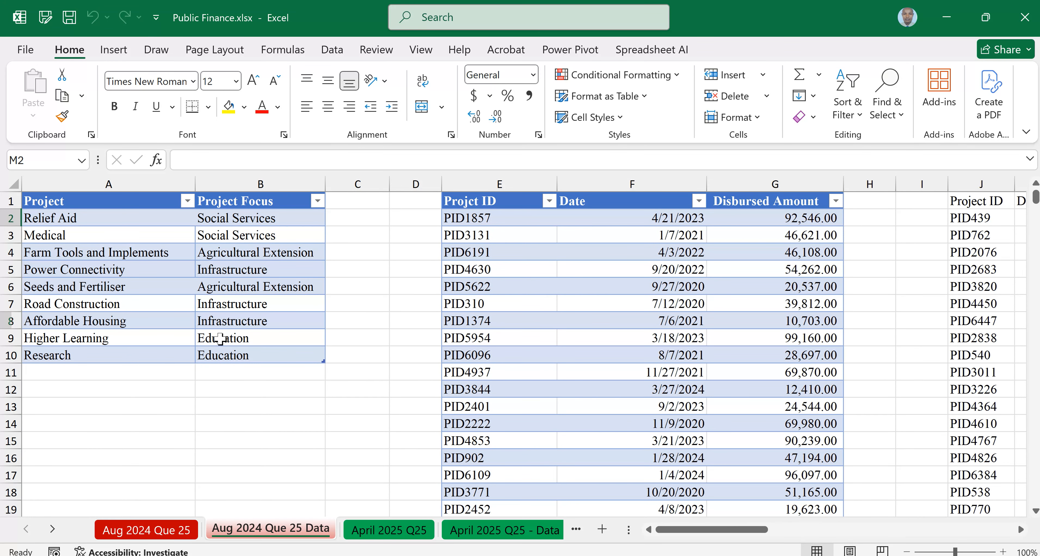
left_click(710, 531)
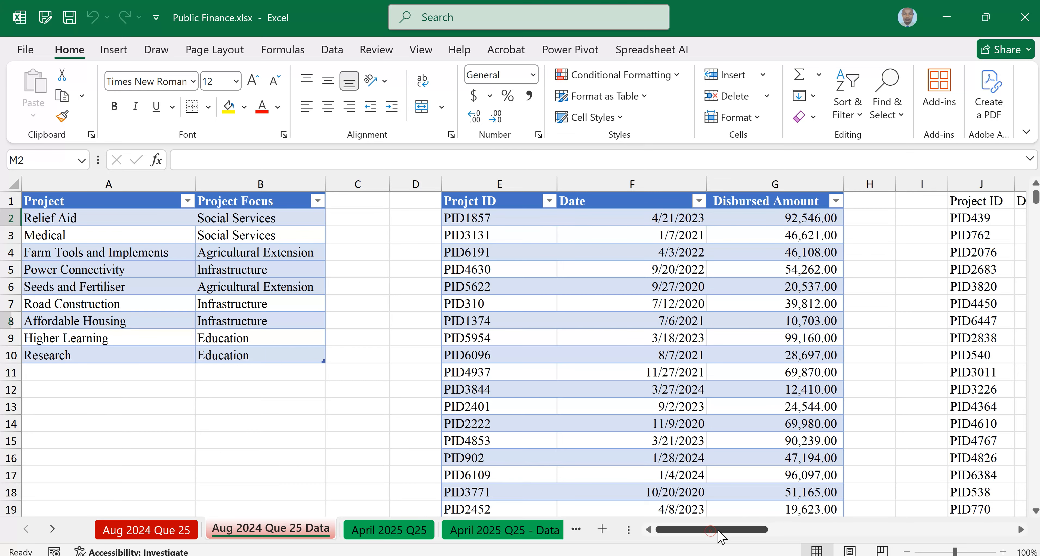
left_click_drag(721, 537, 814, 518)
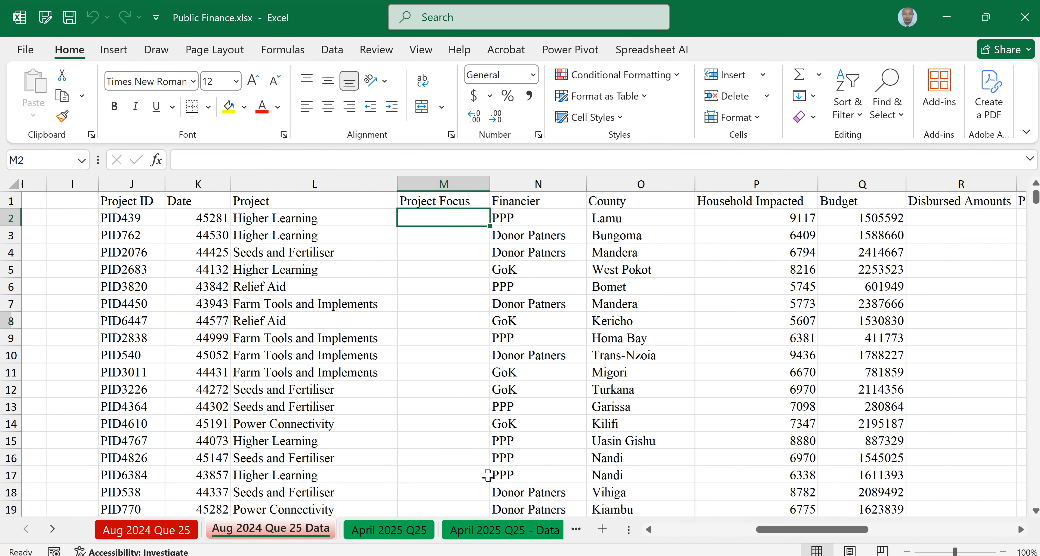
left_click(783, 528)
left_click_drag(785, 532, 84, 331)
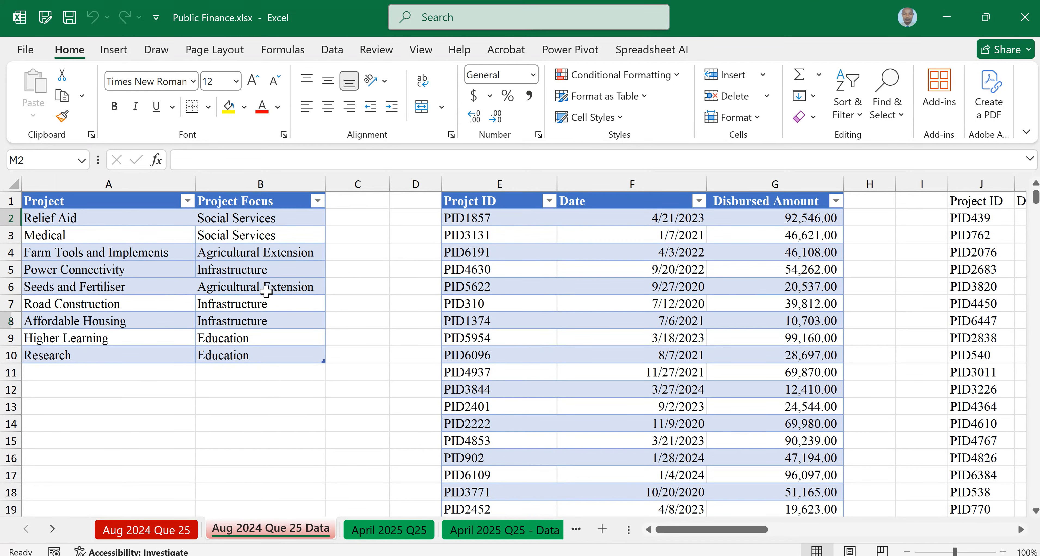
left_click_drag(720, 529, 809, 529)
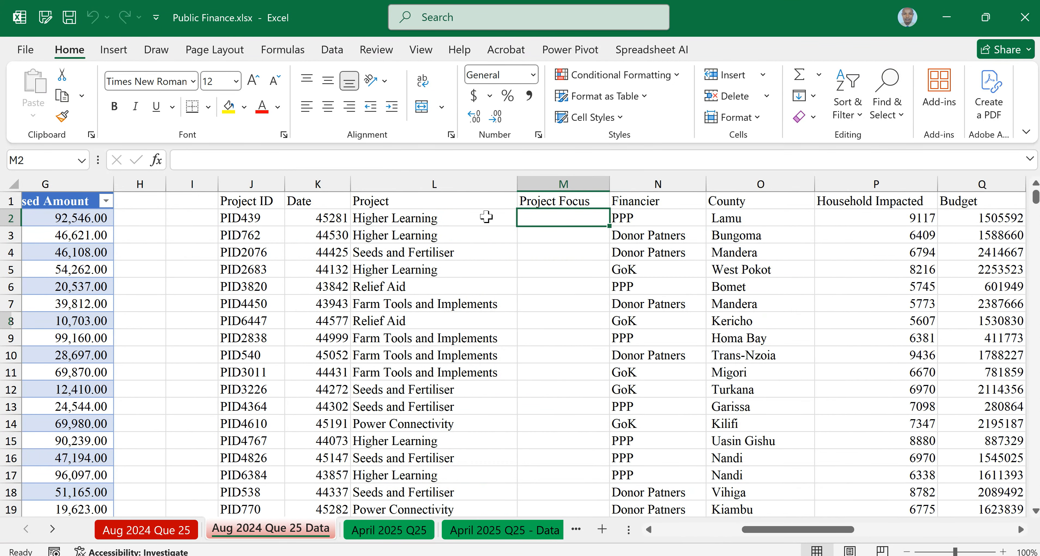
Check how far the project breakdown's Project entries extend down column L and return to the header.
left_click(470, 219)
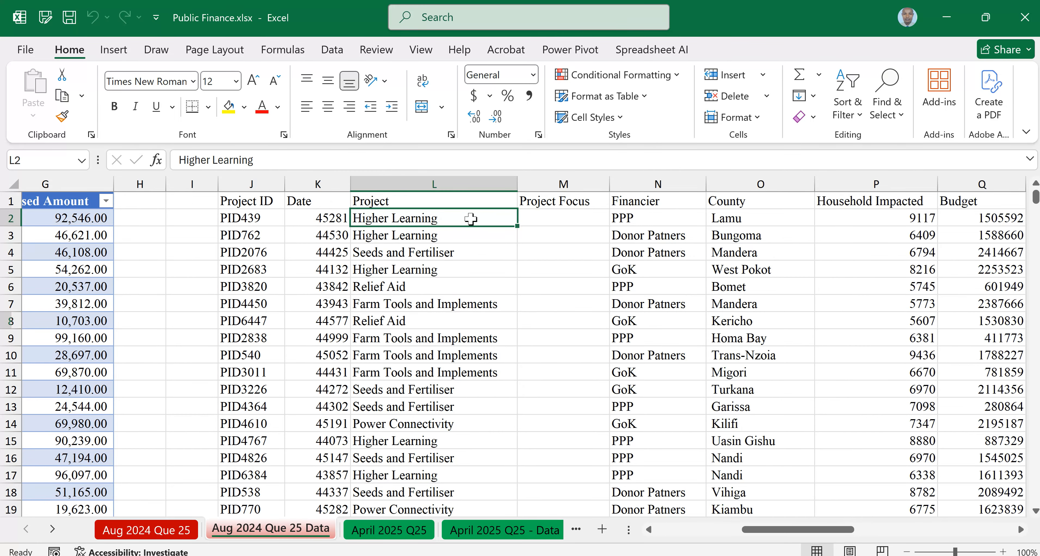
key("ctrl+Down")
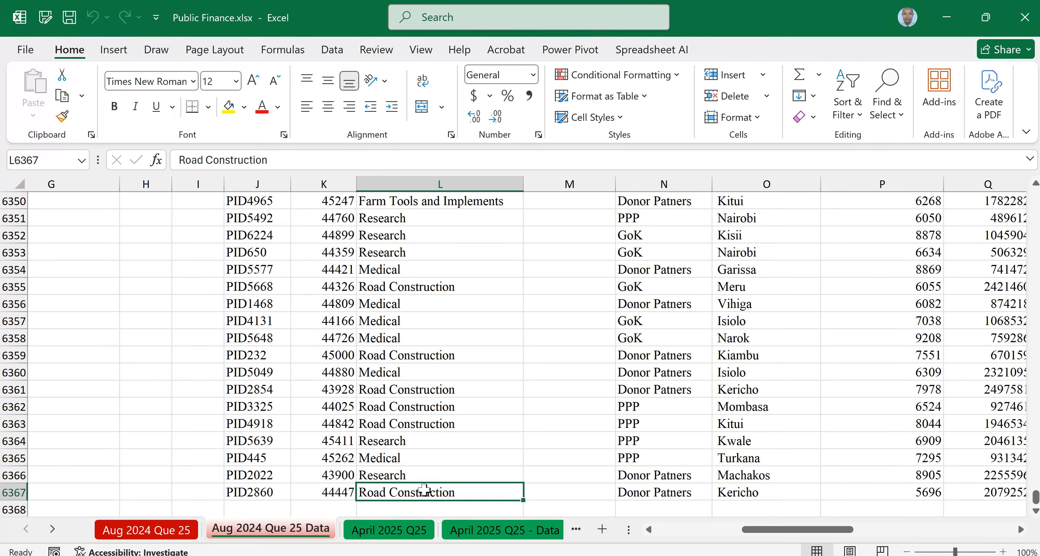
key("ctrl+Up")
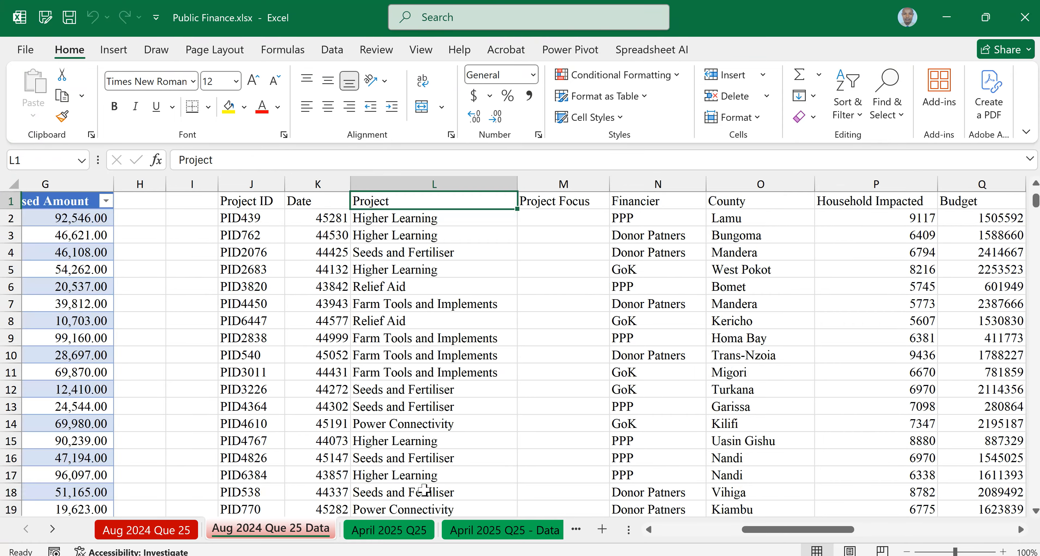
Start a VLOOKUP formula in M2 under Project Focus, using the project name in L2 as the lookup value.
left_click(549, 216)
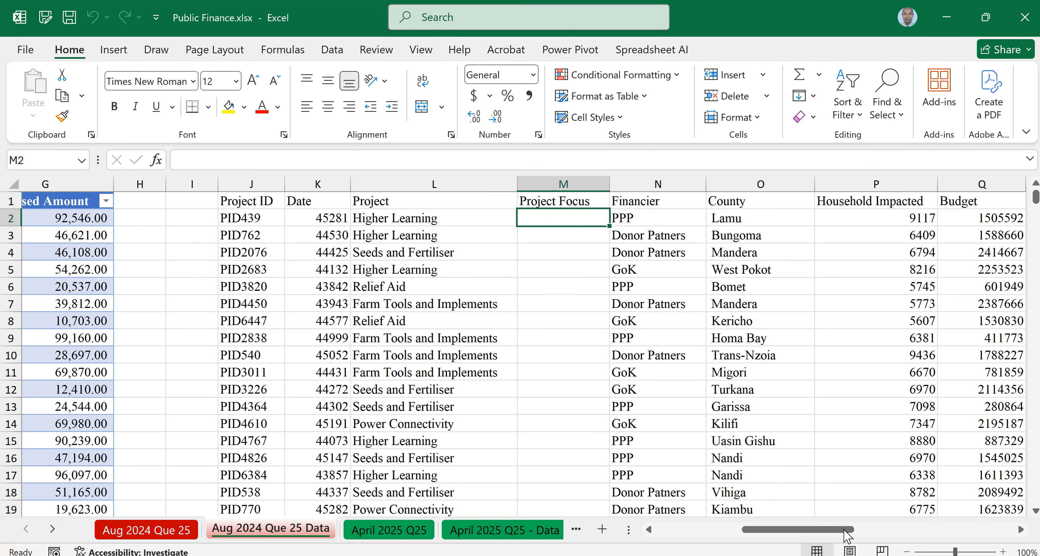
left_click_drag(836, 535, 825, 534)
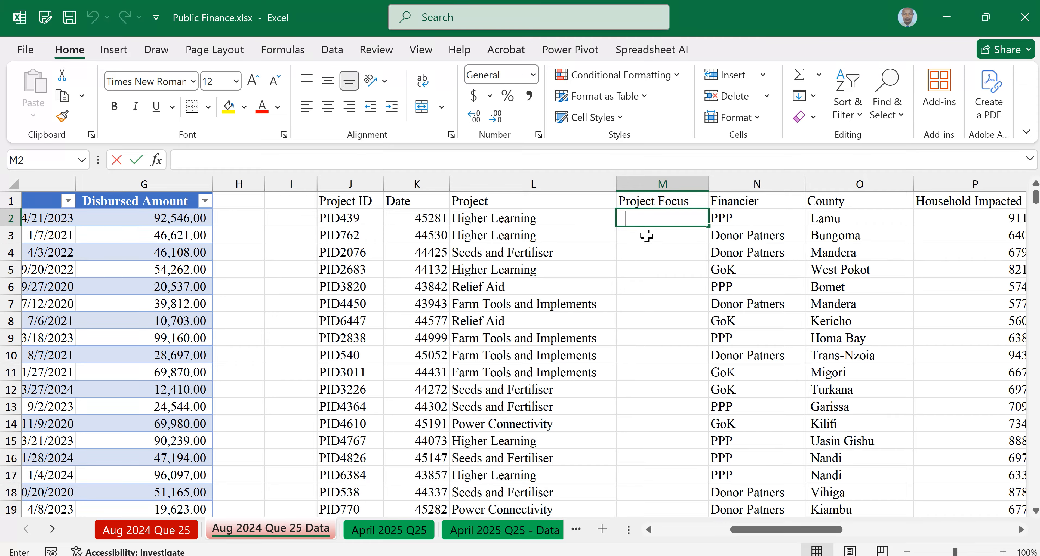
type("=")
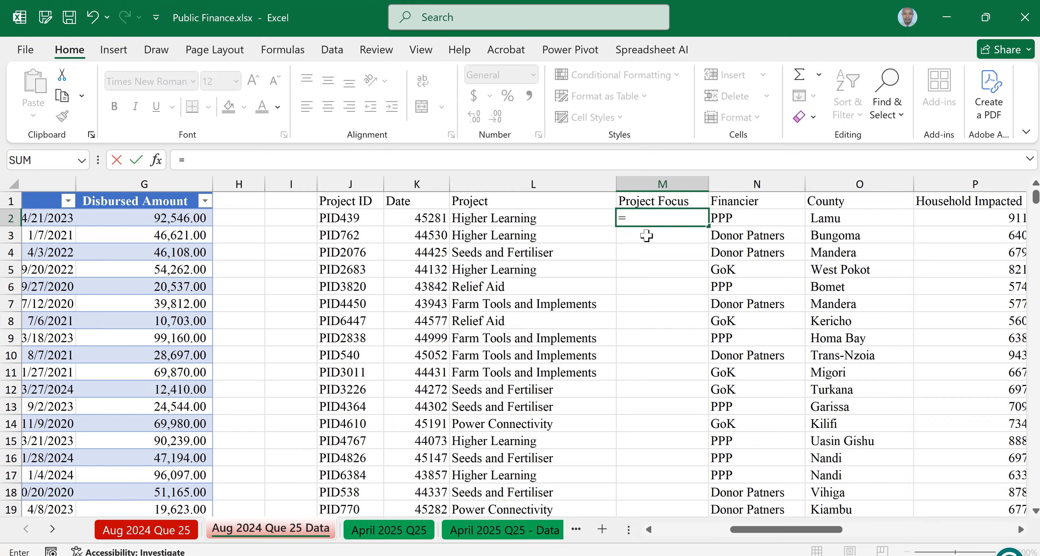
type("vlook")
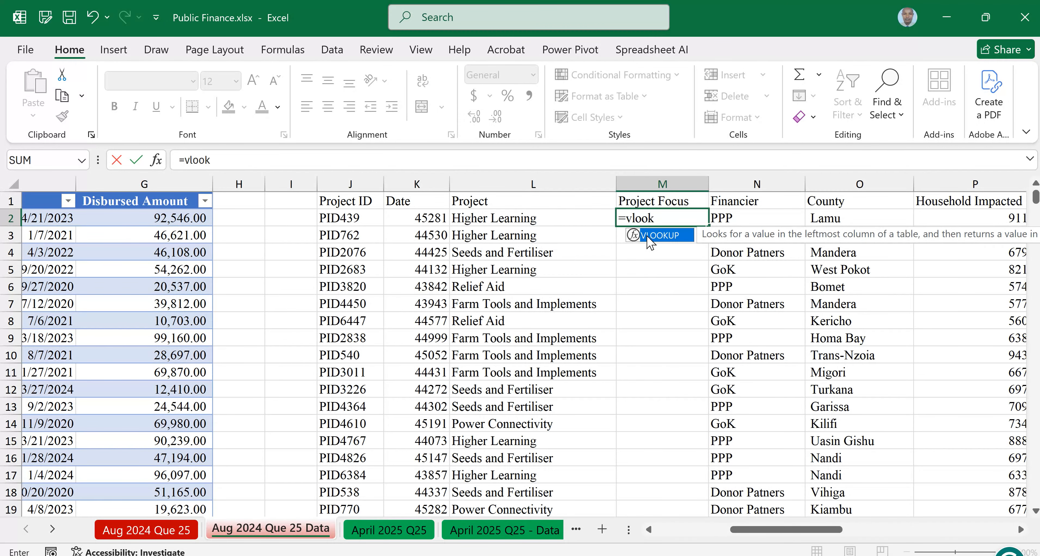
double_click(650, 235)
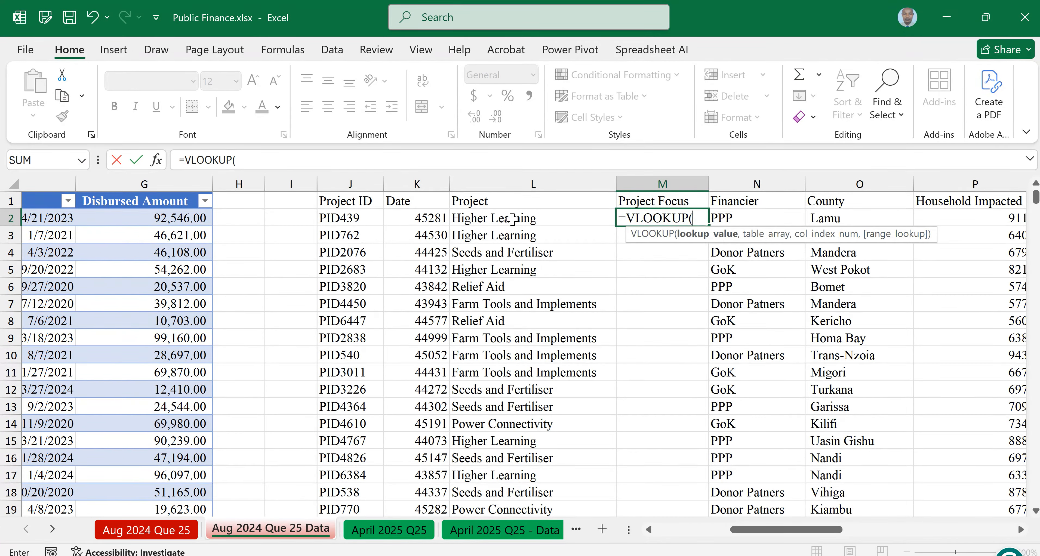
left_click(491, 219)
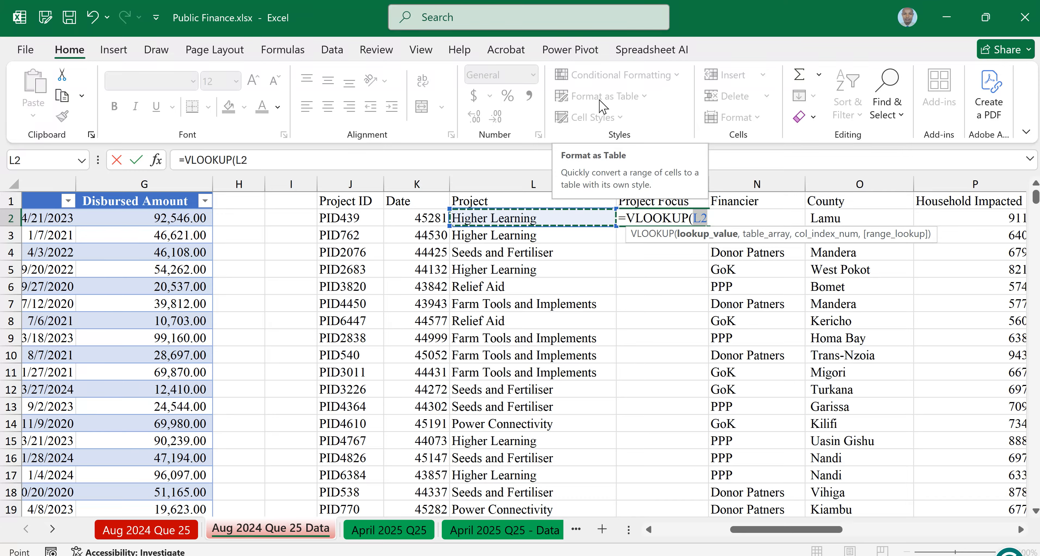
type(",")
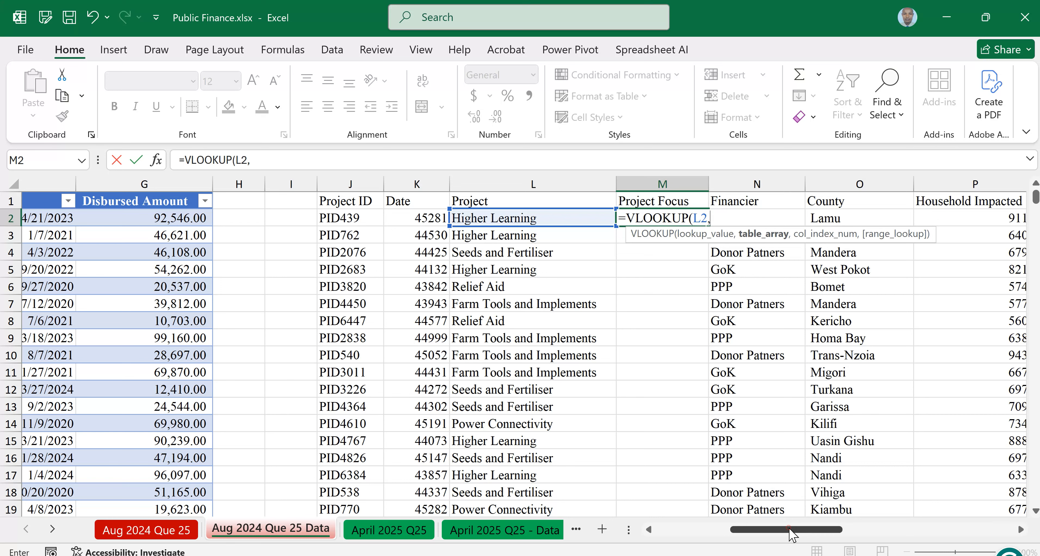
Set the VLOOKUP's table array to the whole Project and Project Focus table, A1:B10 with headers, as Table36[#All].
left_click_drag(789, 529, 74, 294)
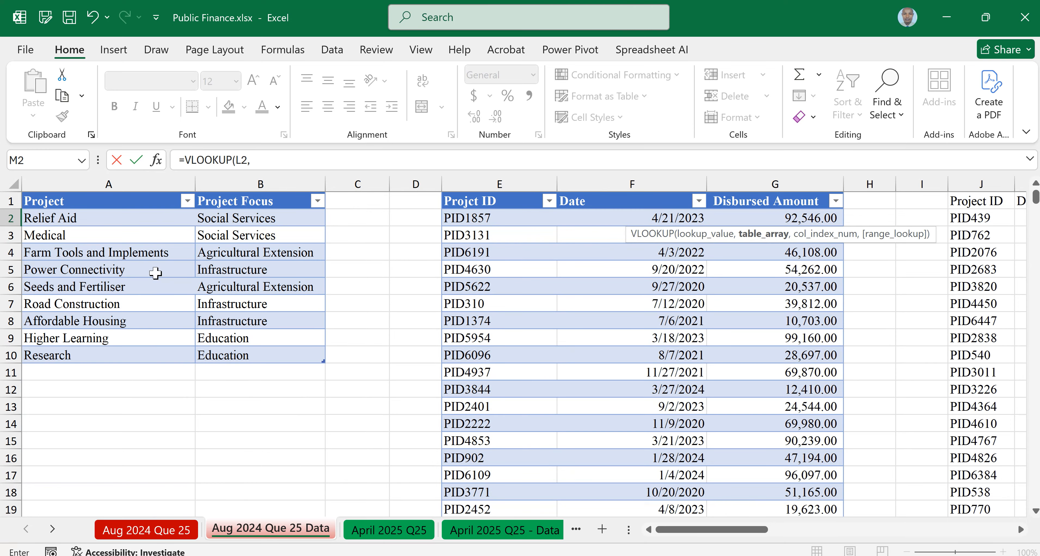
left_click(58, 201)
left_click_drag(58, 200, 228, 208)
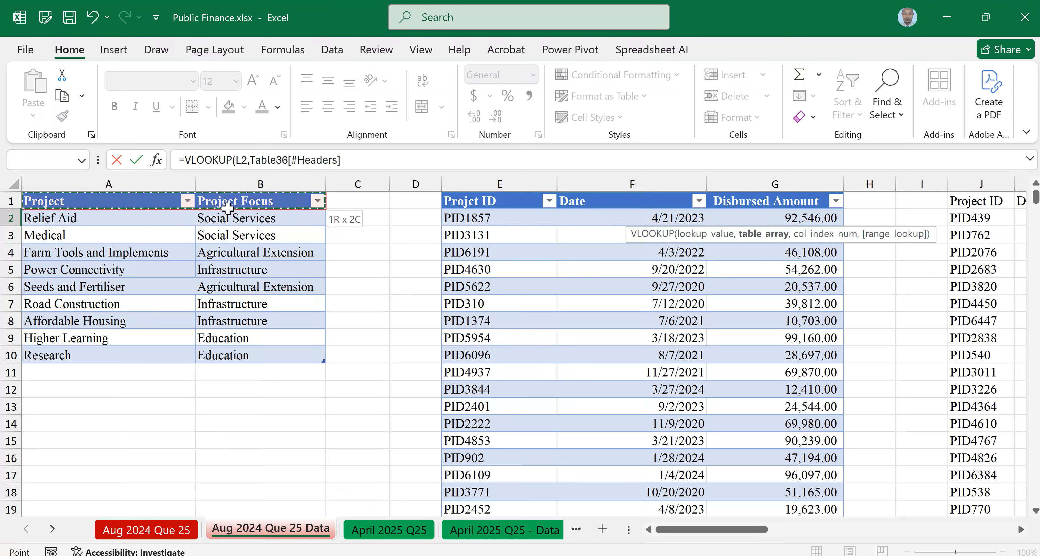
left_click_drag(232, 261, 234, 353)
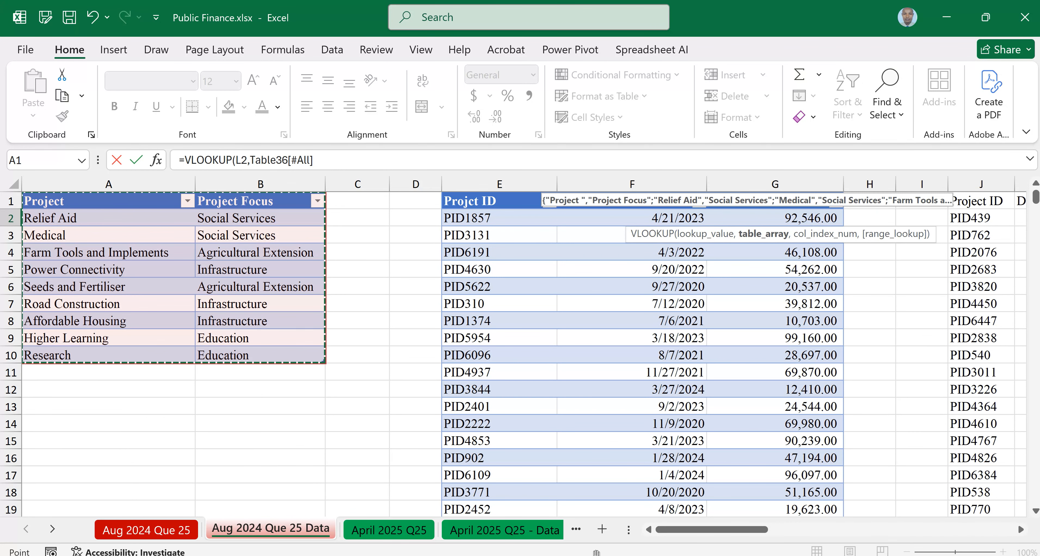
key("F4")
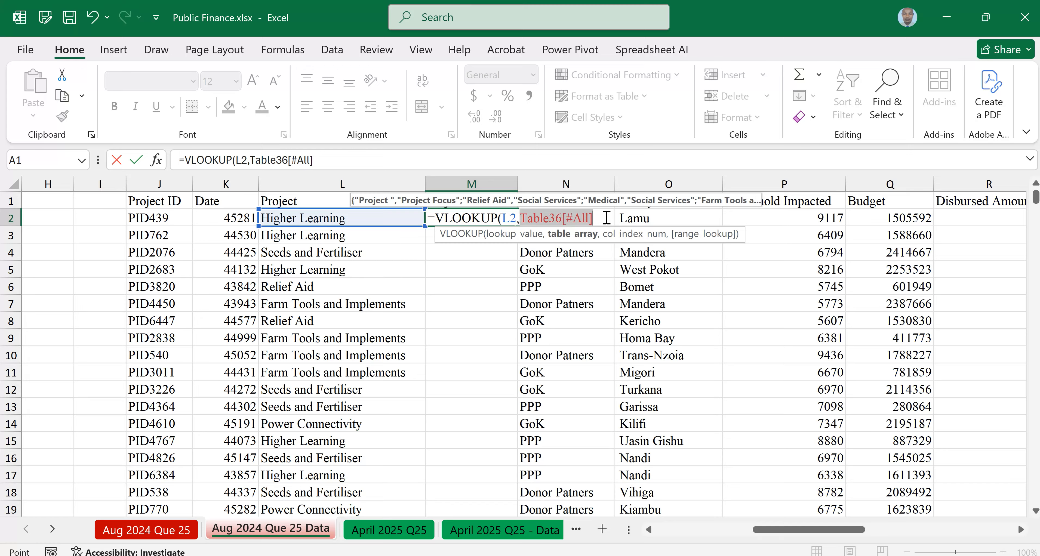
type(",")
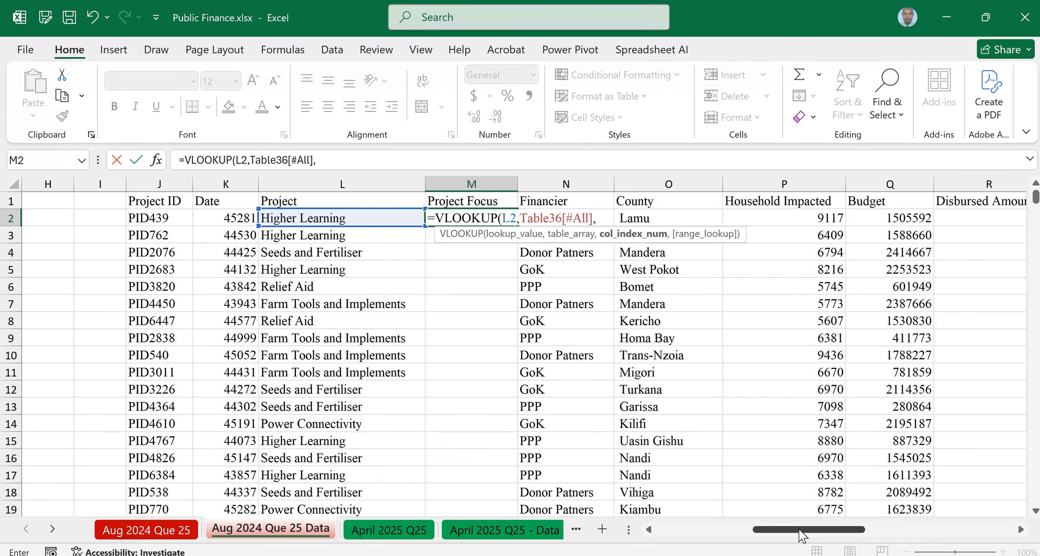
Complete the VLOOKUP in M2 with column index 2 and FALSE for exact match, and fill it down the Project Focus column.
left_click_drag(799, 529, 648, 531)
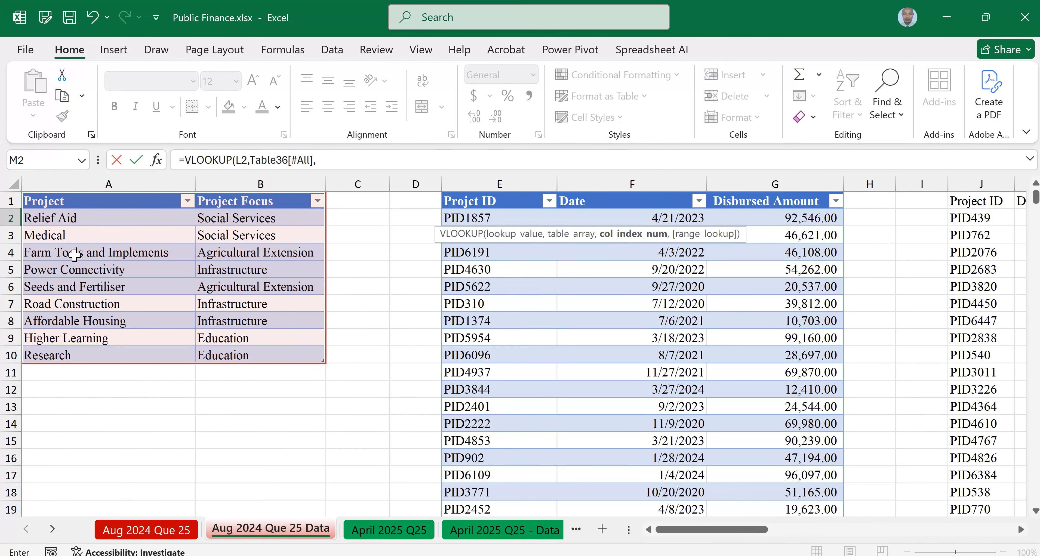
left_click_drag(701, 532, 777, 531)
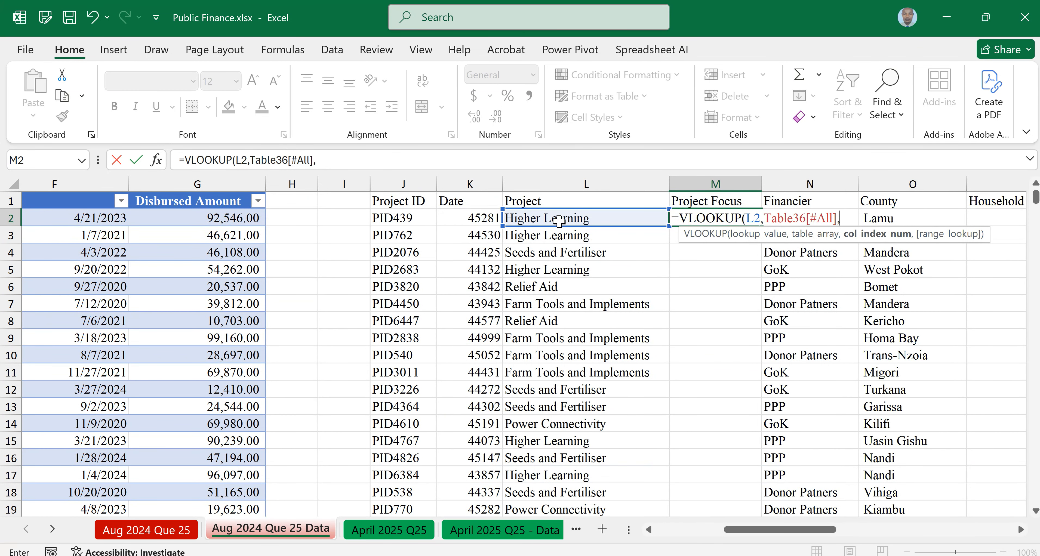
left_click_drag(761, 531, 637, 535)
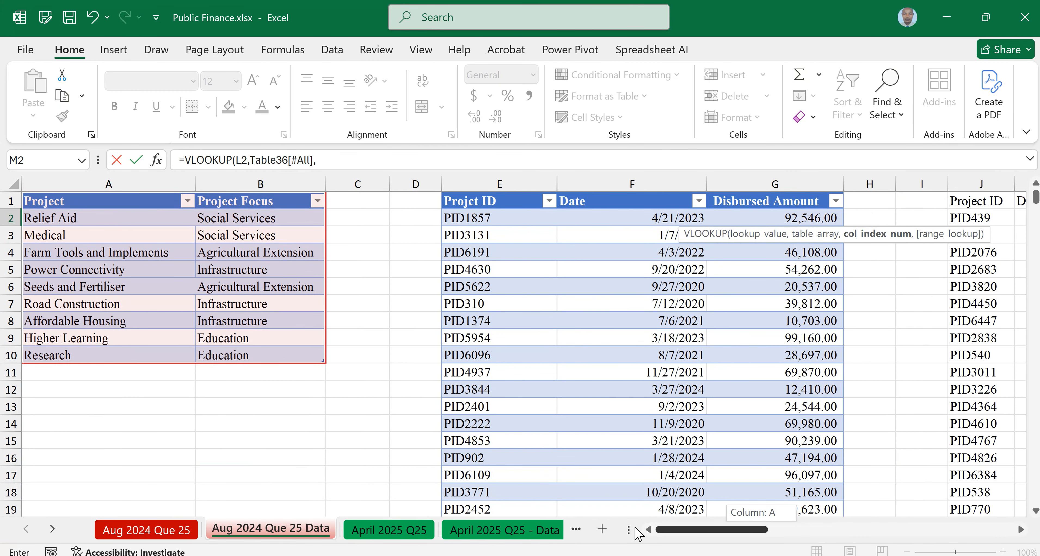
left_click_drag(637, 533, 783, 526)
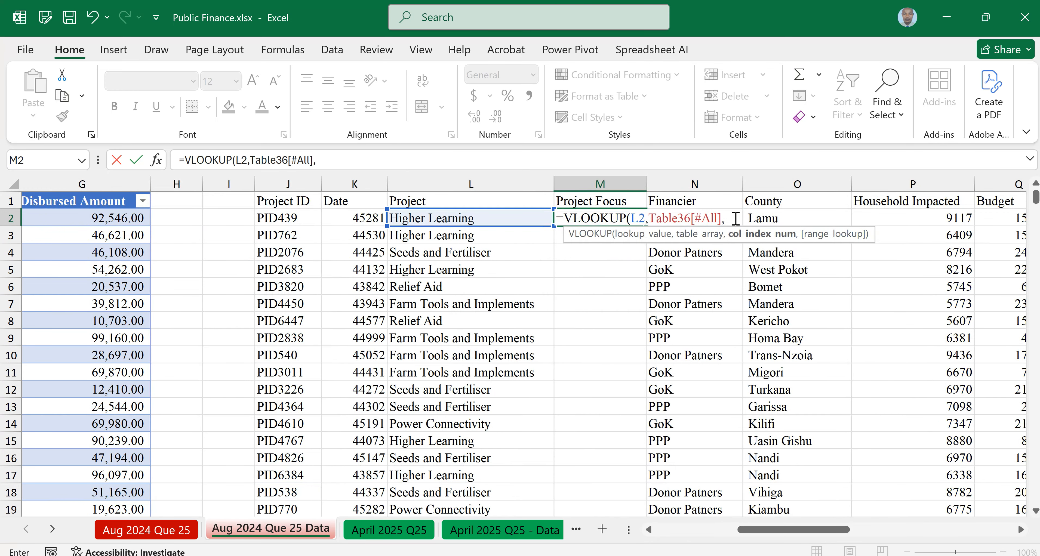
type("2,")
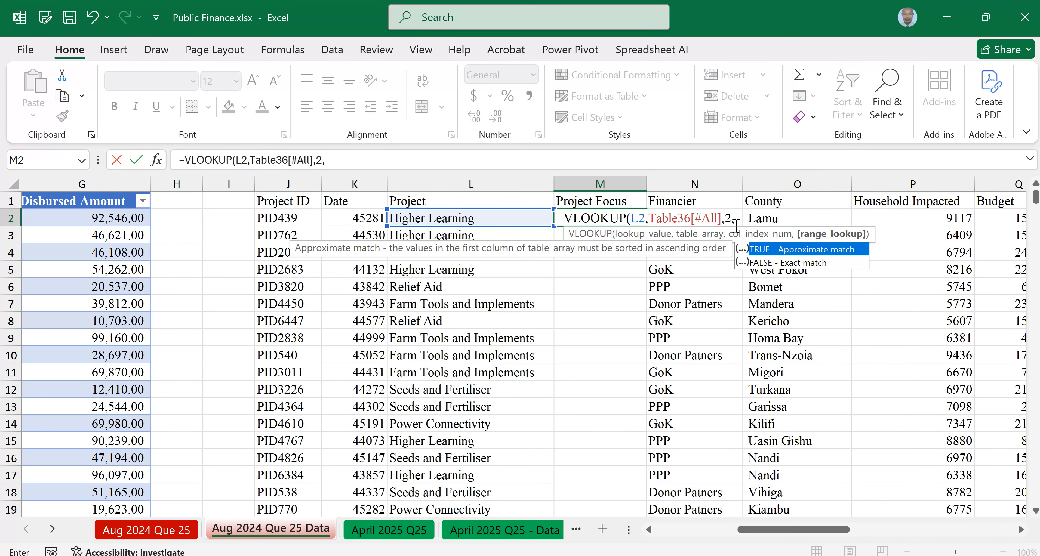
left_click(801, 263)
double_click(801, 263)
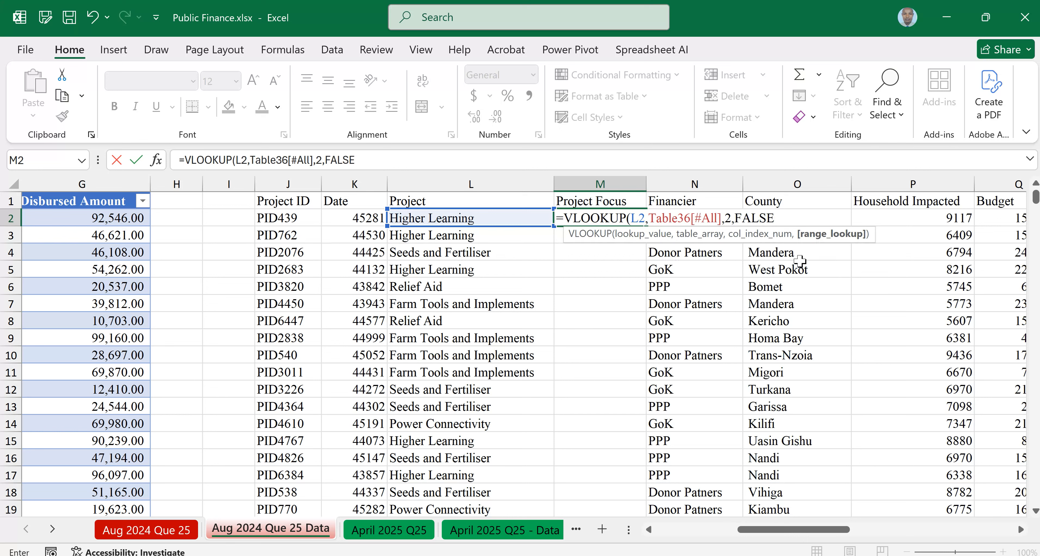
type(")")
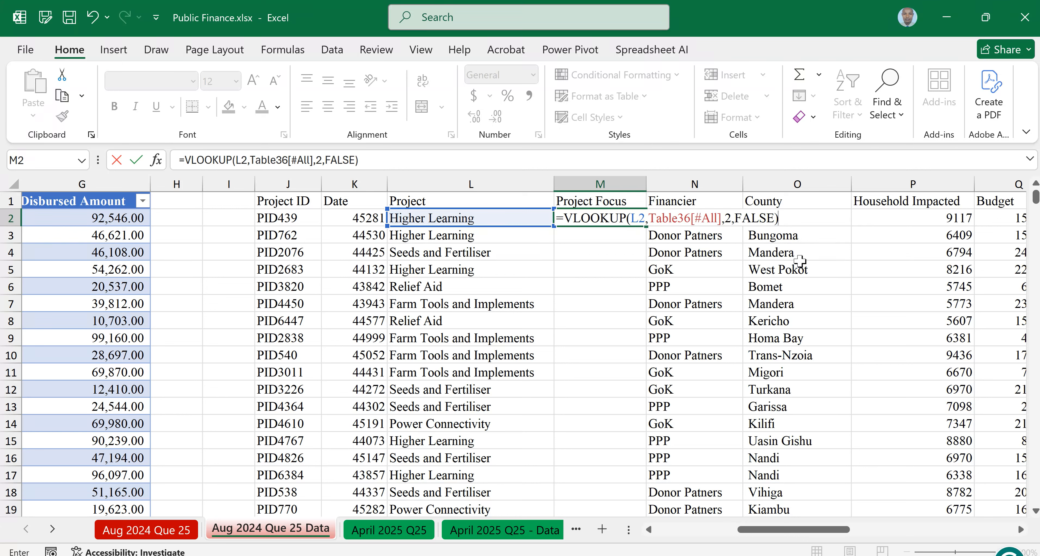
key("Return")
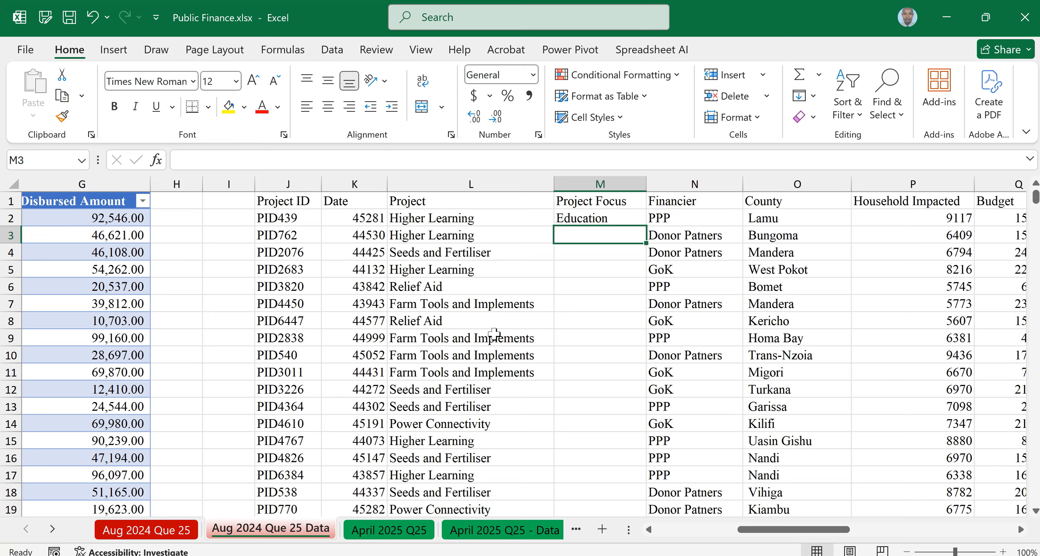
left_click(643, 223)
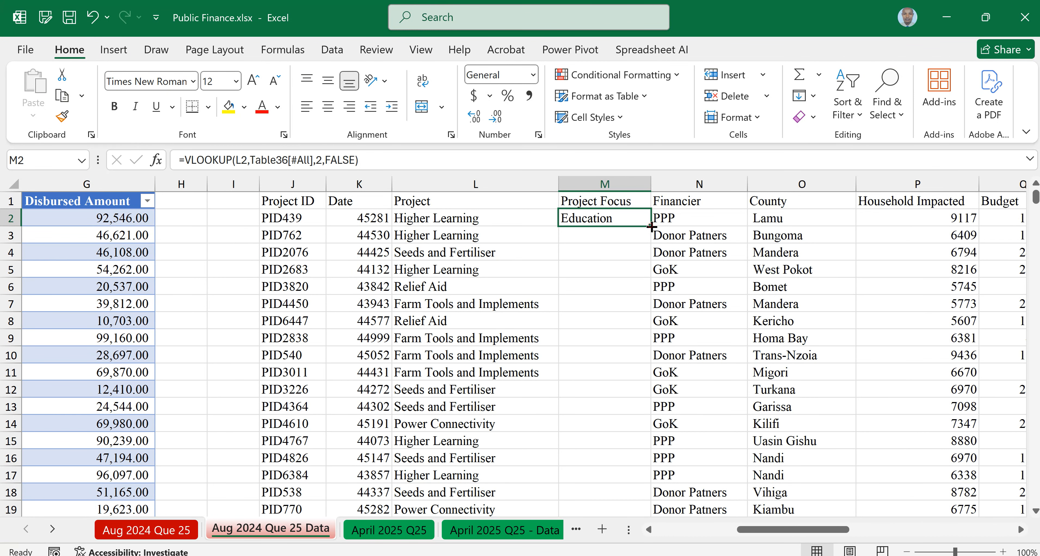
double_click(651, 227)
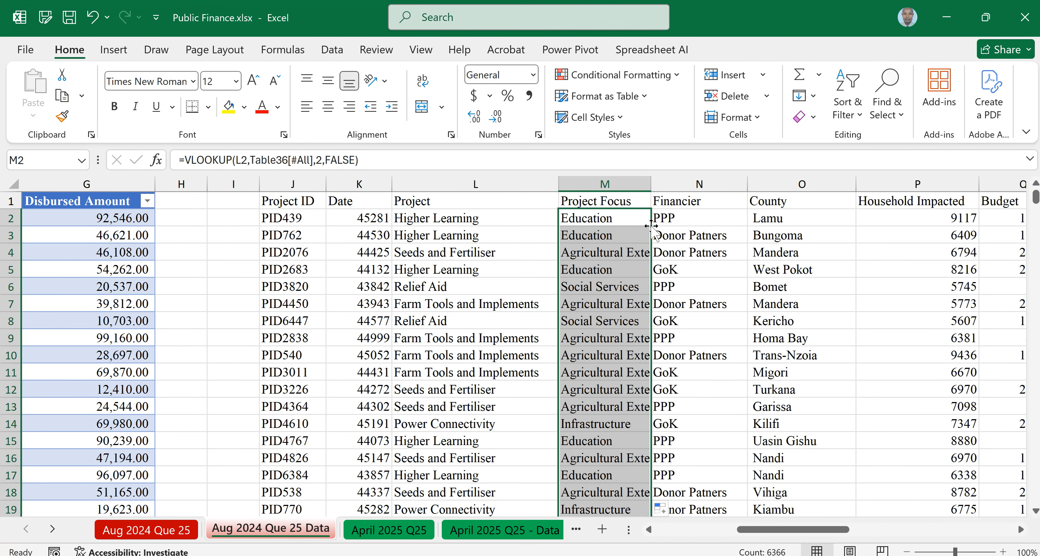
Fit the Project Focus column's width to its entries and check that the lookup formula reaches the last data row, 6367.
double_click(651, 184)
left_click(612, 218)
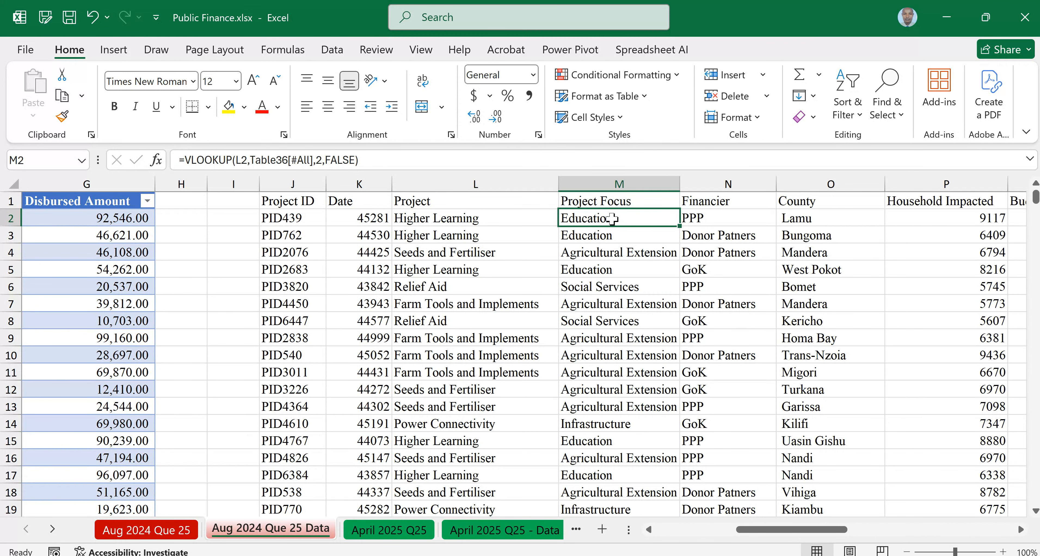
key("ctrl+shift+Down")
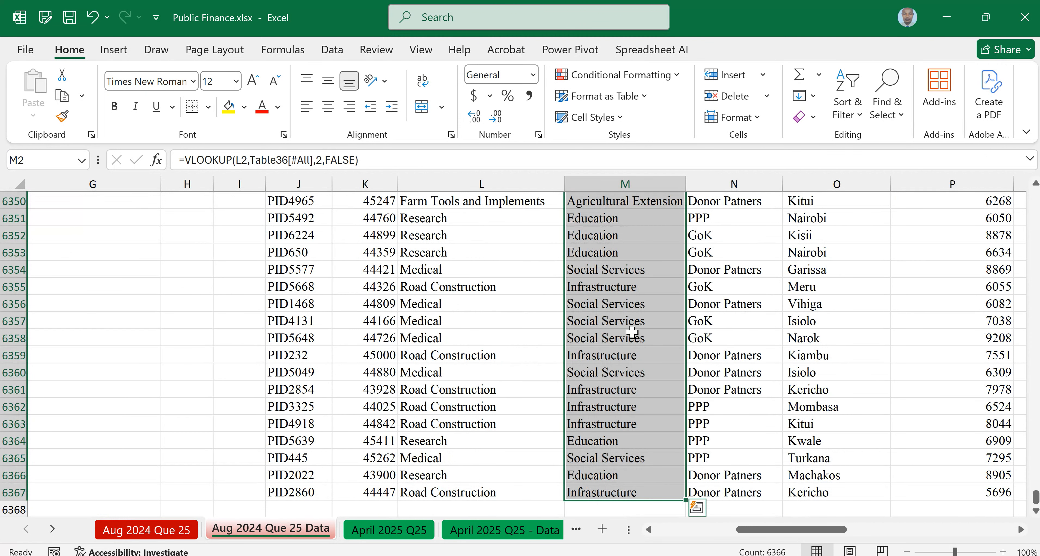
scroll(632, 331, "down", 3)
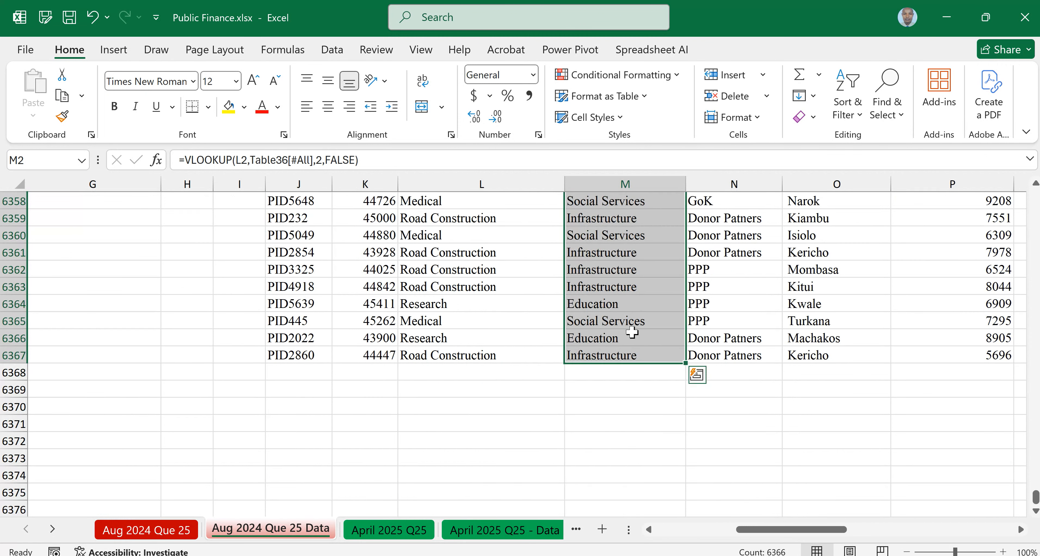
left_click(635, 355)
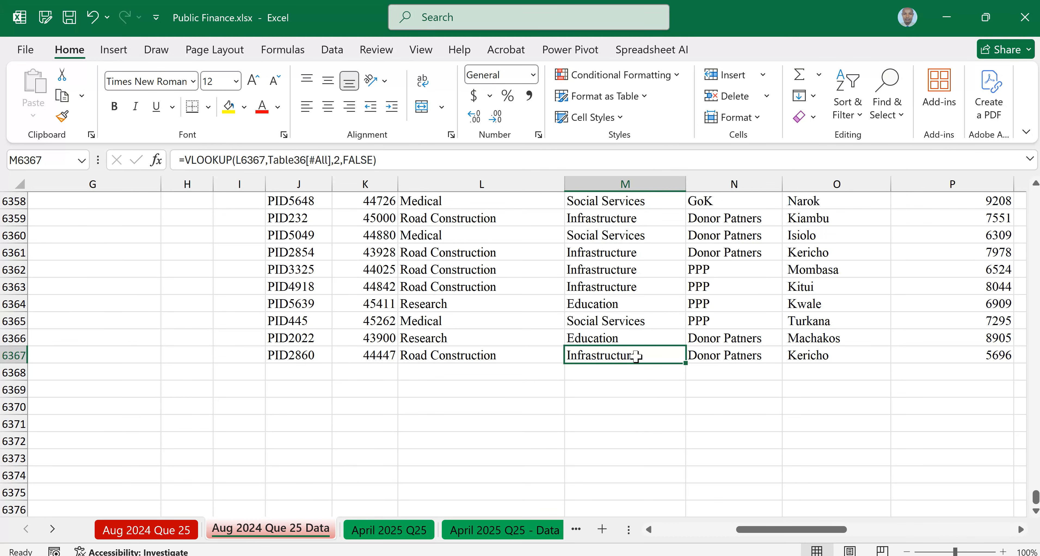
key("ctrl+Up")
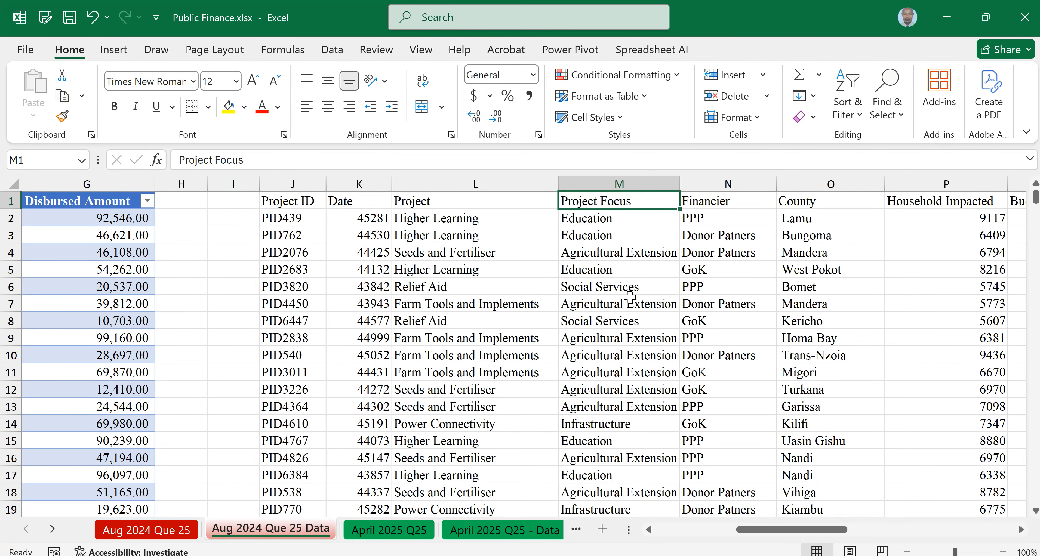
Format the project breakdown range J1:W6367 as a table with headers, using the orange banded Medium style.
key("ctrl+z")
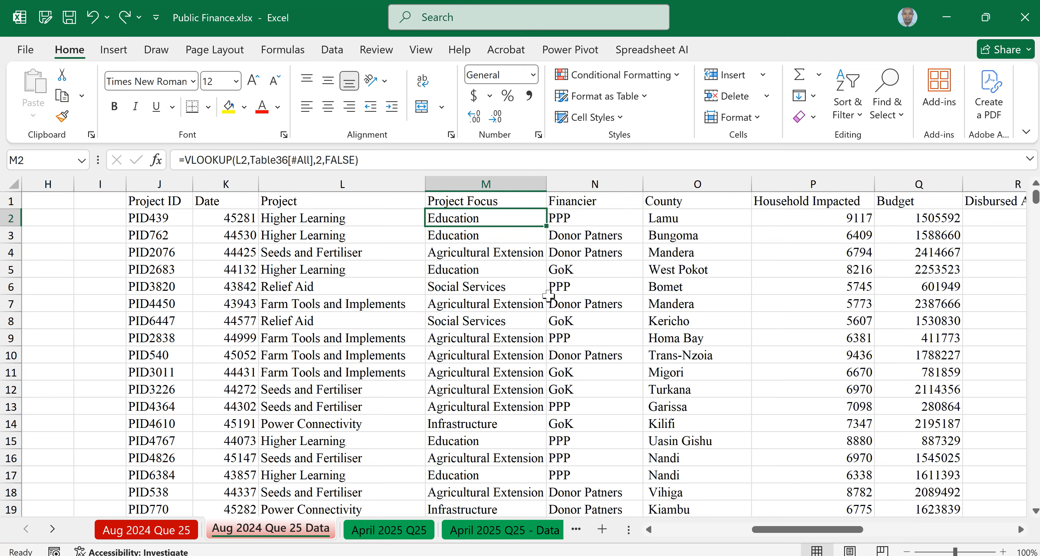
left_click(376, 224)
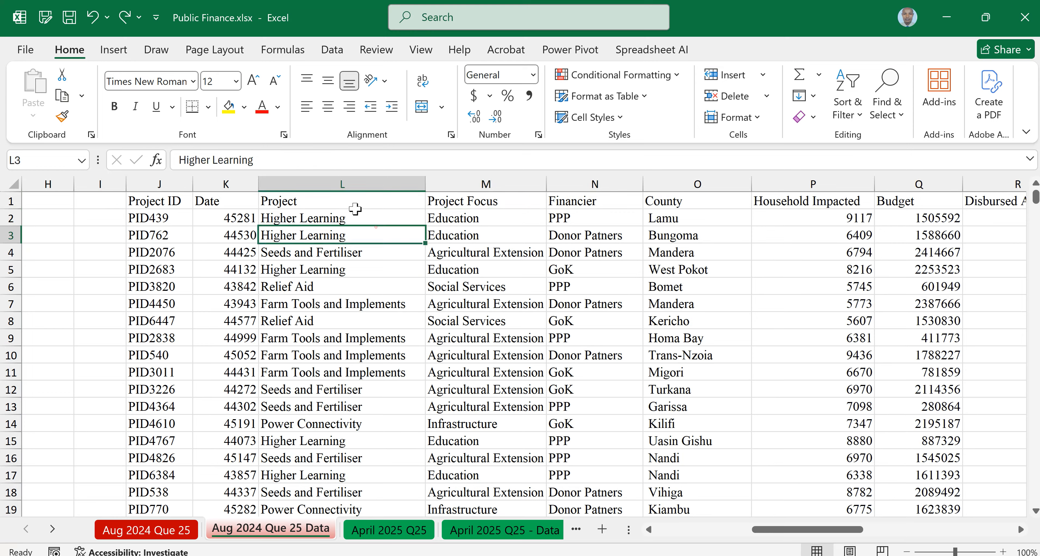
left_click(450, 218)
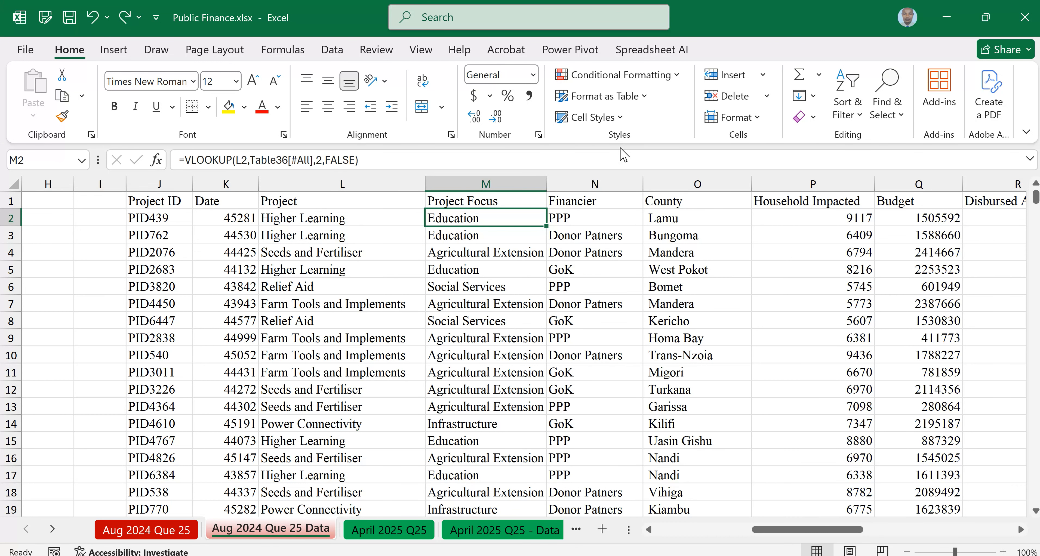
left_click(622, 96)
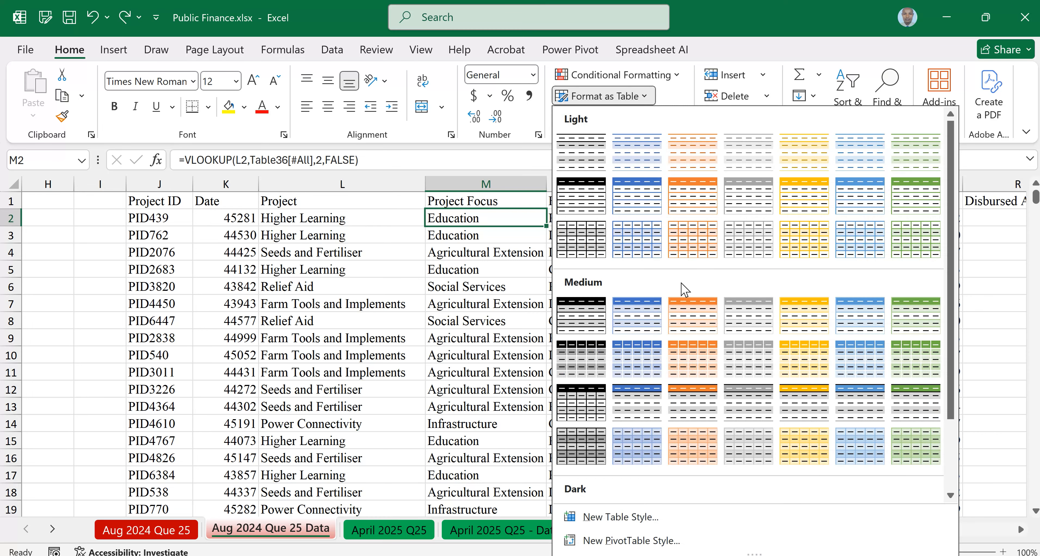
left_click(690, 311)
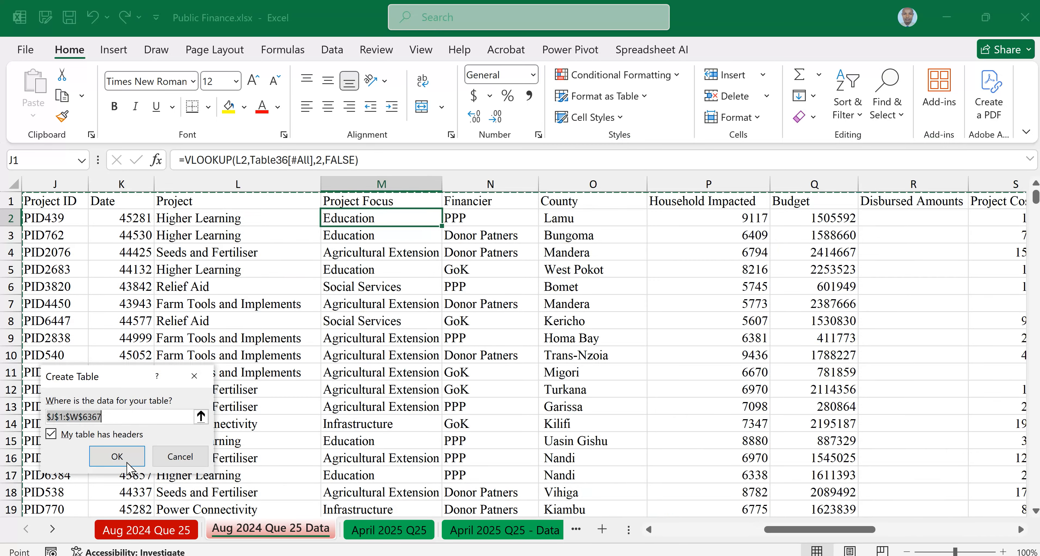
left_click(126, 463)
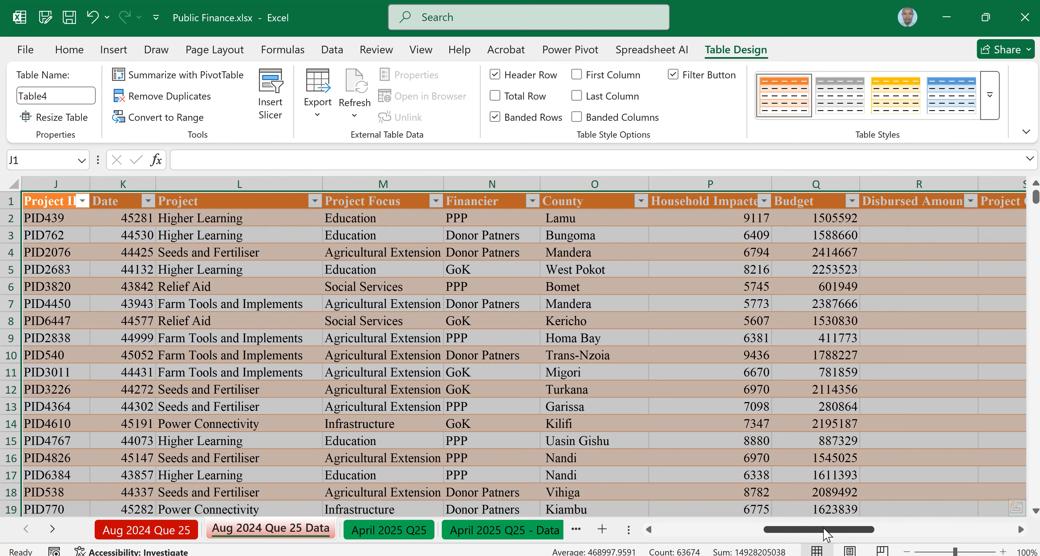
Review the solution hints for blank columns M and R, and compare the disbursement table with the breakdown's Project ID and Date columns.
left_click_drag(826, 535, 960, 505)
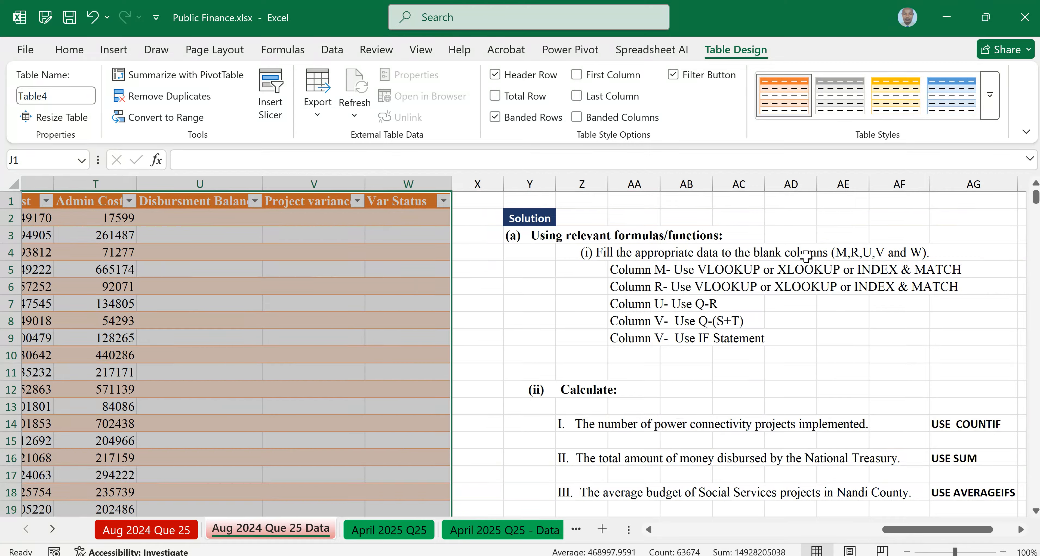
left_click(858, 258)
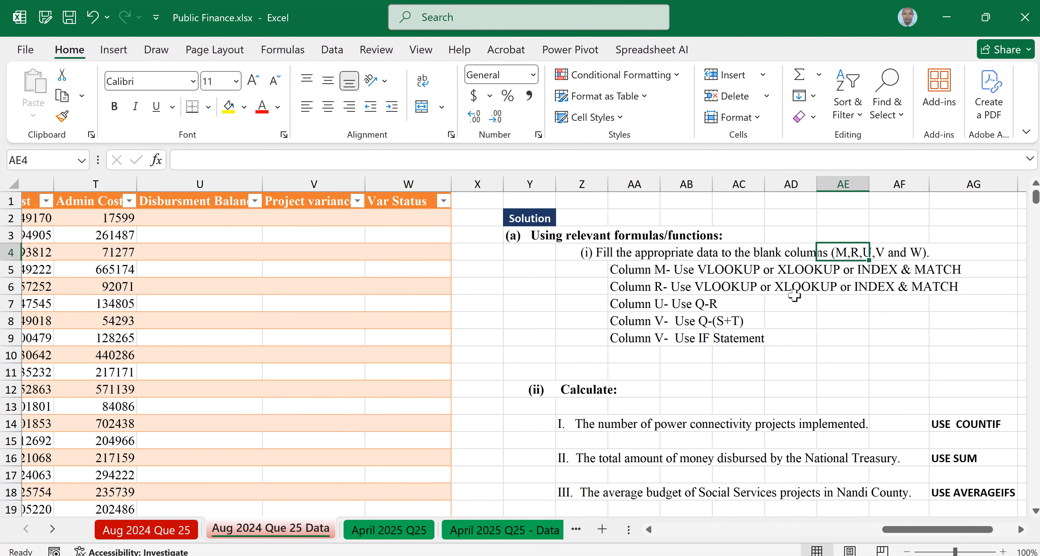
left_click(714, 289)
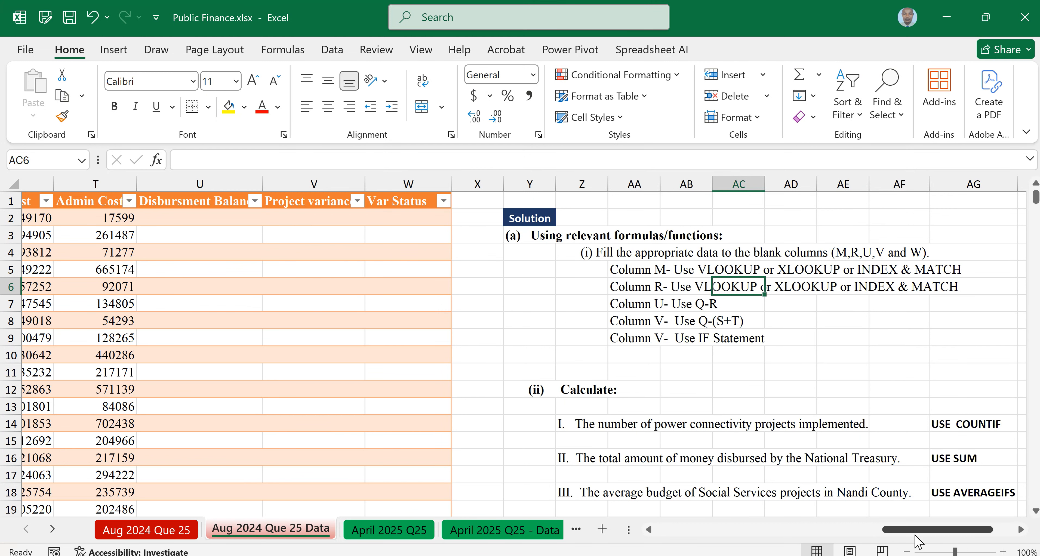
left_click_drag(915, 536, 829, 543)
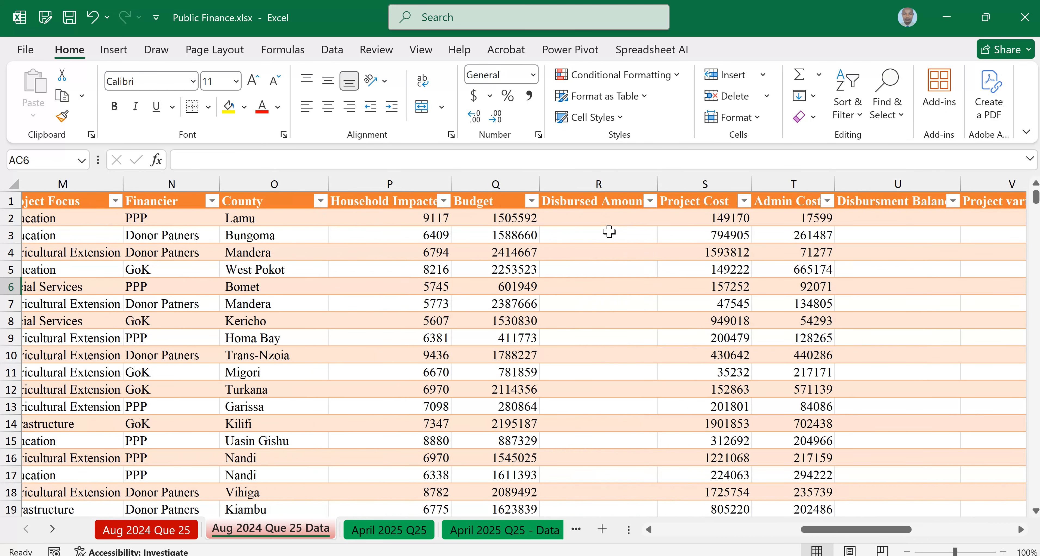
left_click(578, 219)
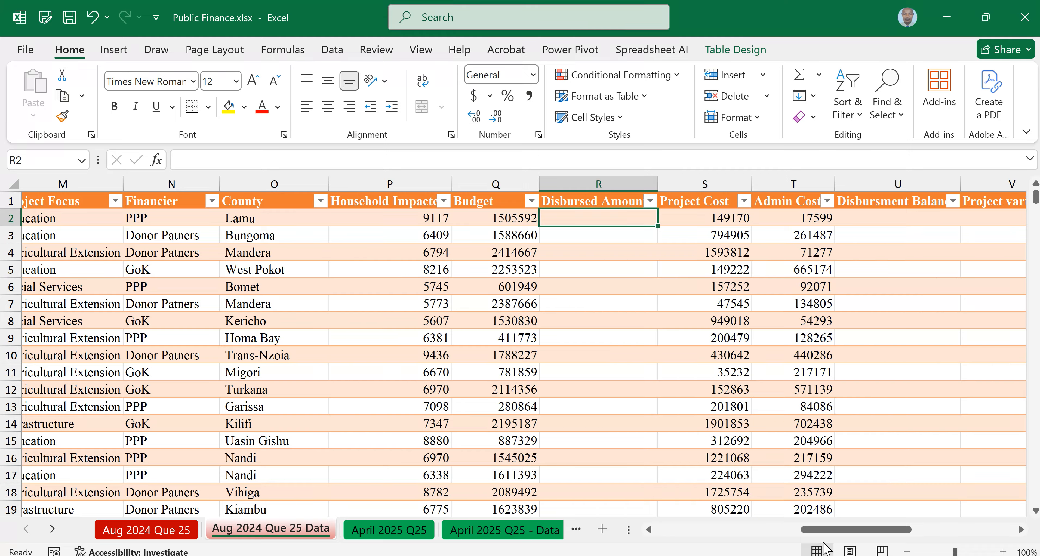
left_click_drag(831, 530, 829, 530)
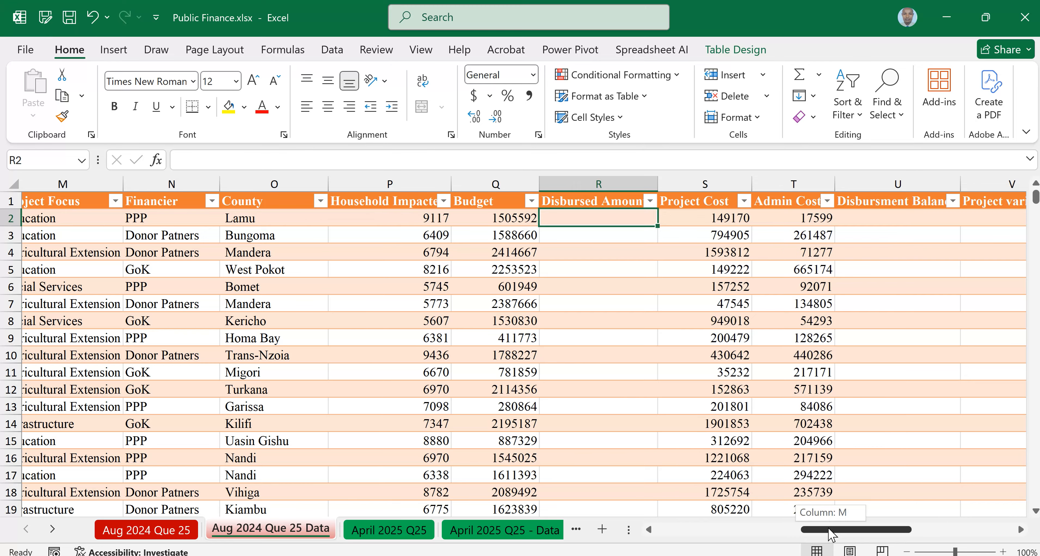
left_click_drag(830, 534, 704, 530)
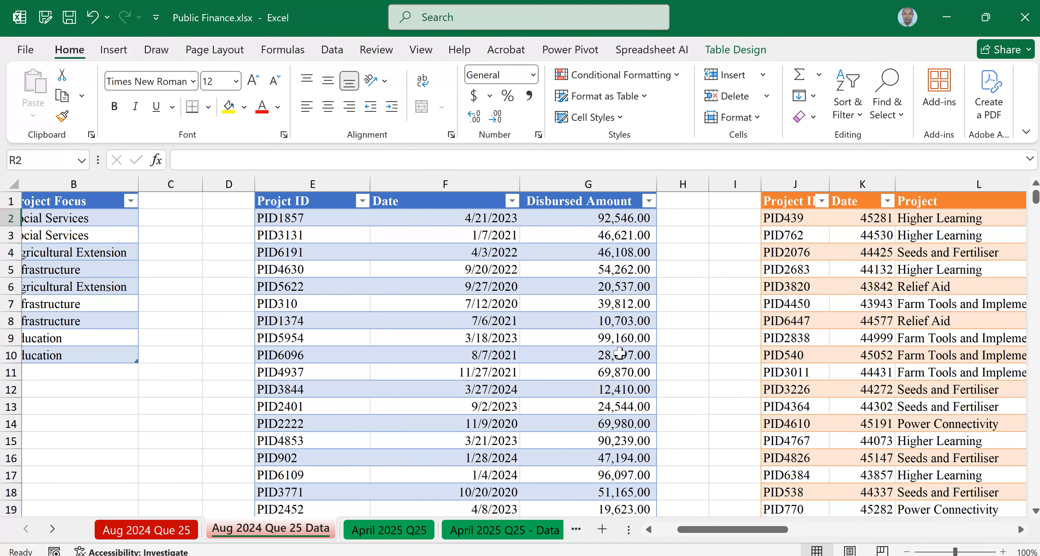
left_click_drag(711, 533, 749, 534)
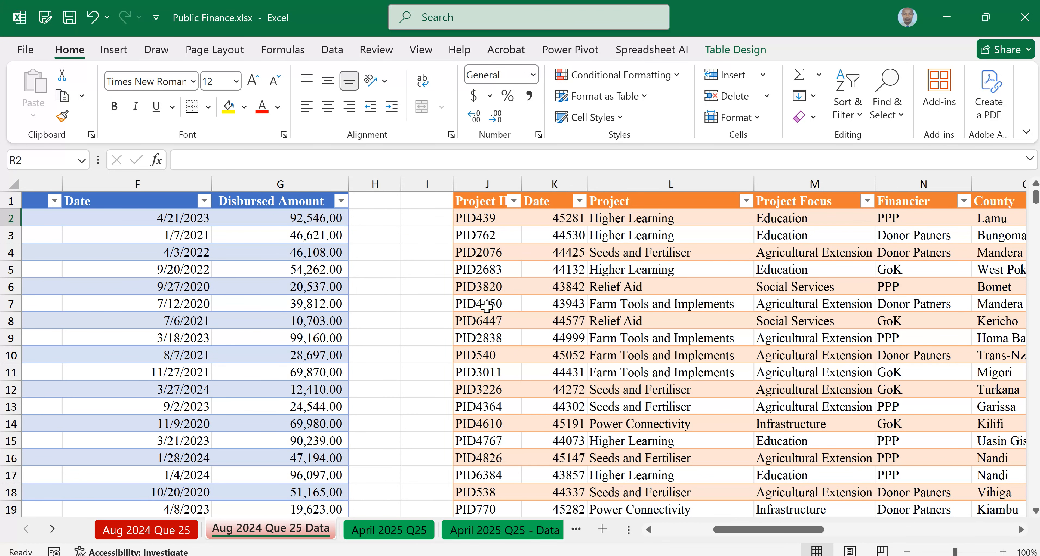
left_click(486, 185)
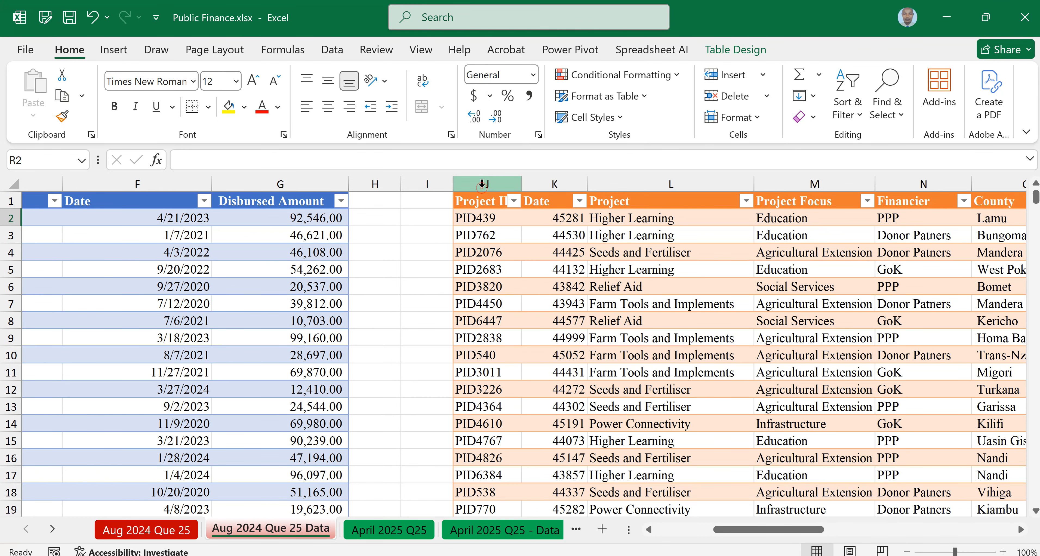
left_click(572, 319)
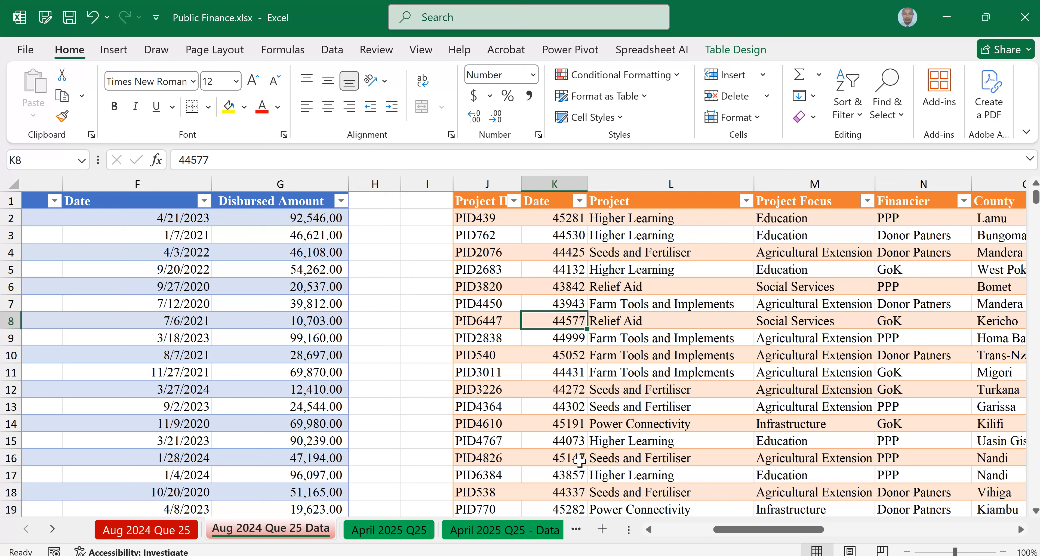
Start a VLOOKUP formula in R2 under Disbursed Amounts, using the Project ID in J2 as the lookup value.
left_click_drag(766, 529, 816, 519)
left_click(769, 220)
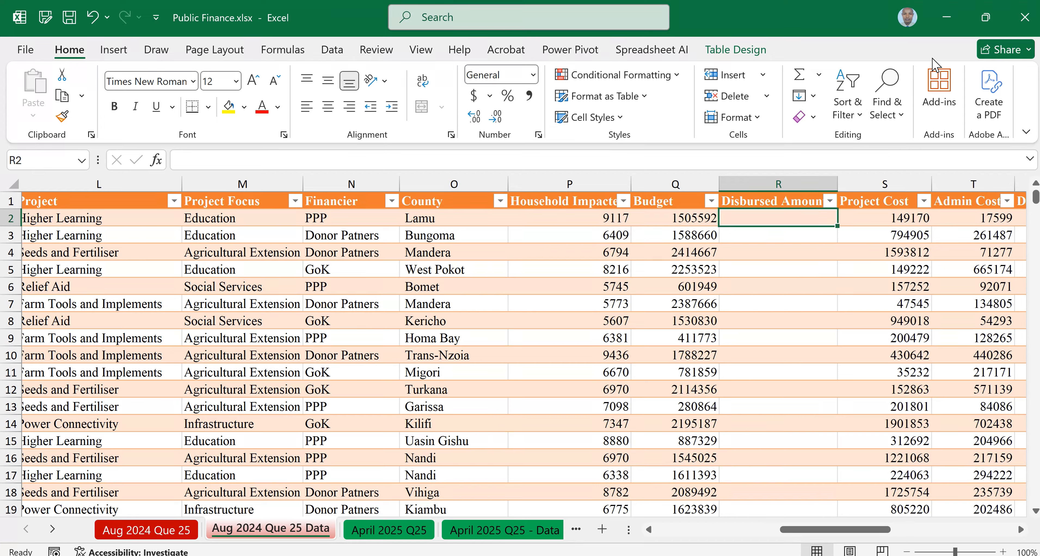
type("=")
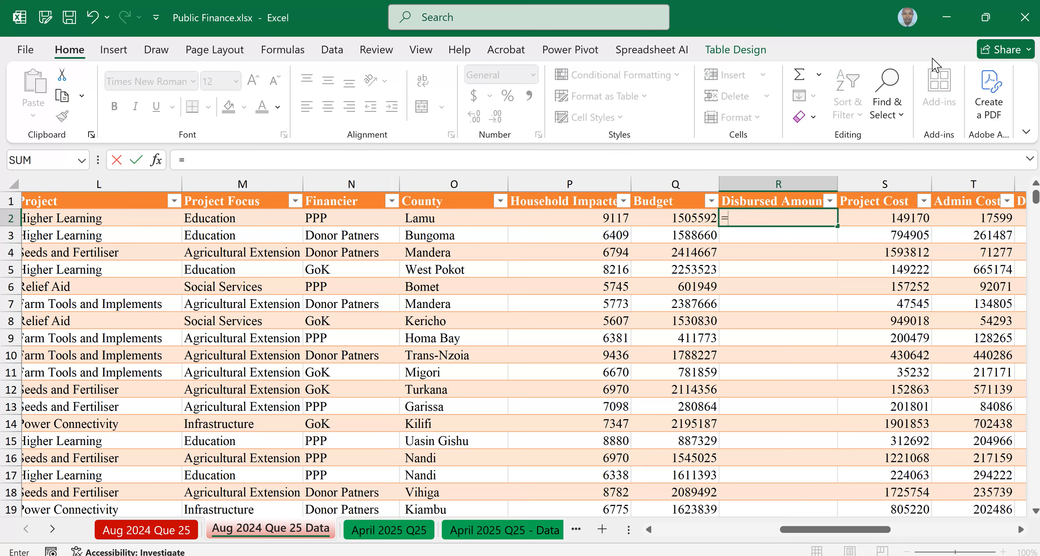
type("vl")
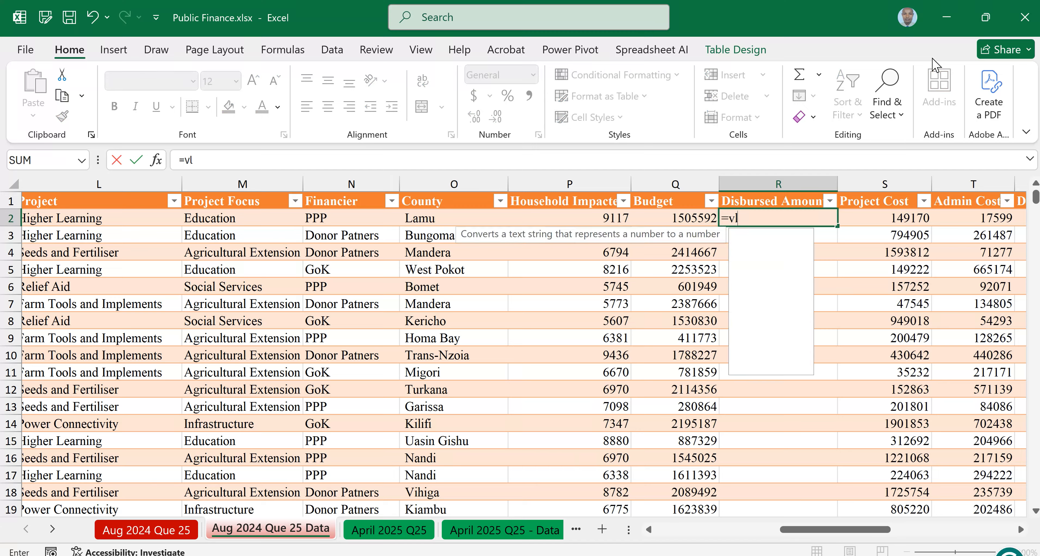
type("ook")
key("Tab")
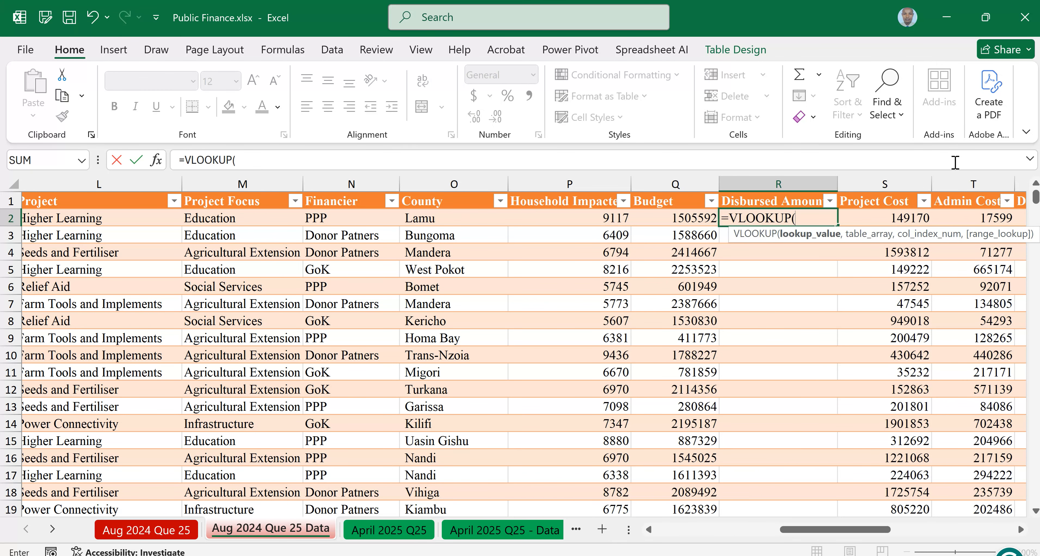
left_click_drag(845, 527, 811, 536)
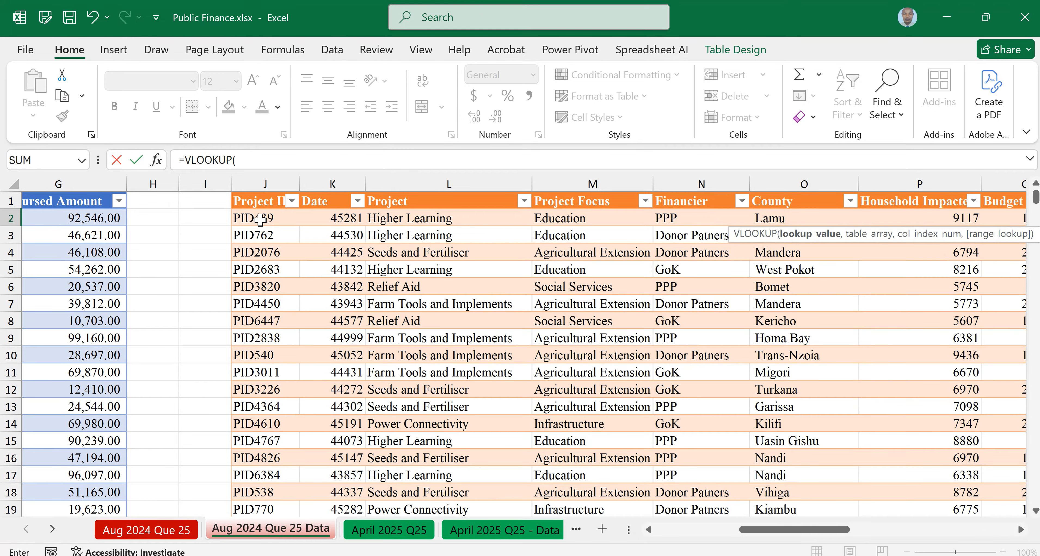
left_click(259, 218)
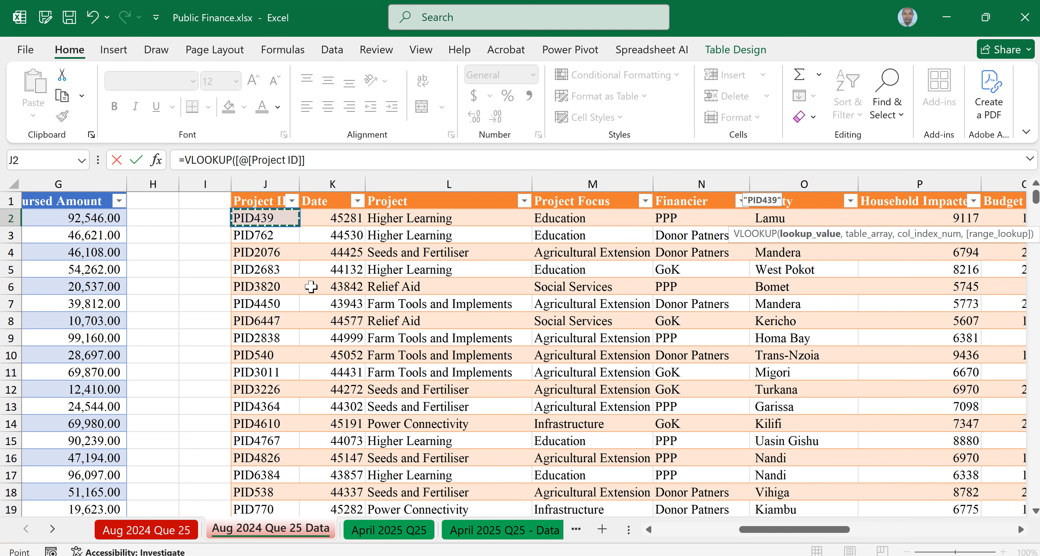
type(",")
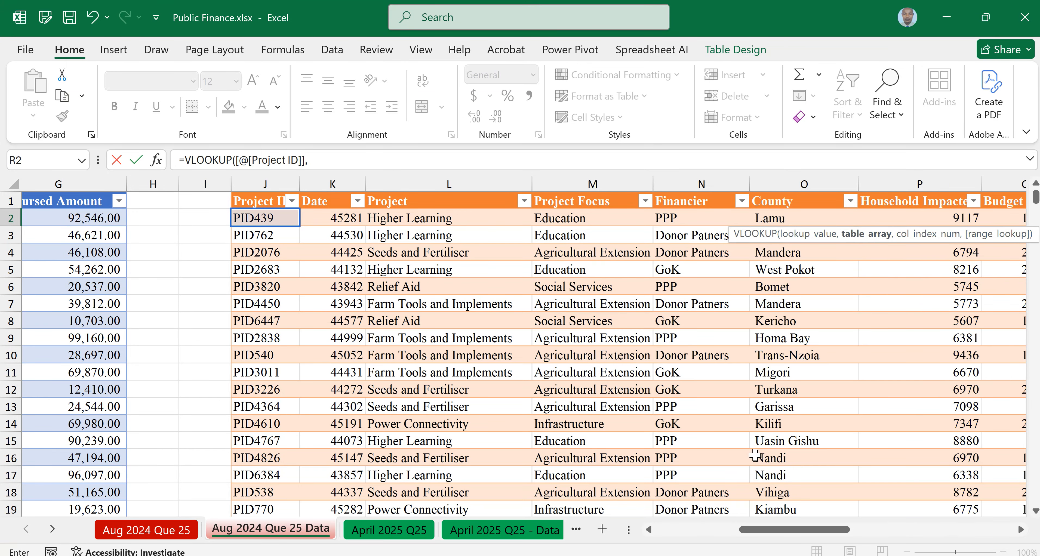
Set the VLOOKUP's table array to the whole disbursement table, E1:G4501 with headers, as Table27[#All].
left_click_drag(760, 532, 710, 538)
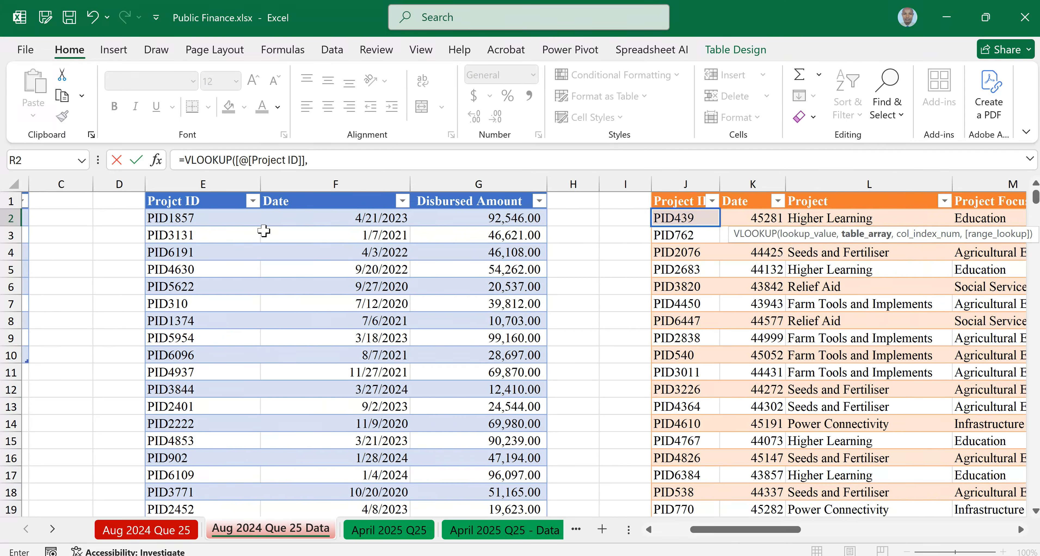
left_click(175, 201)
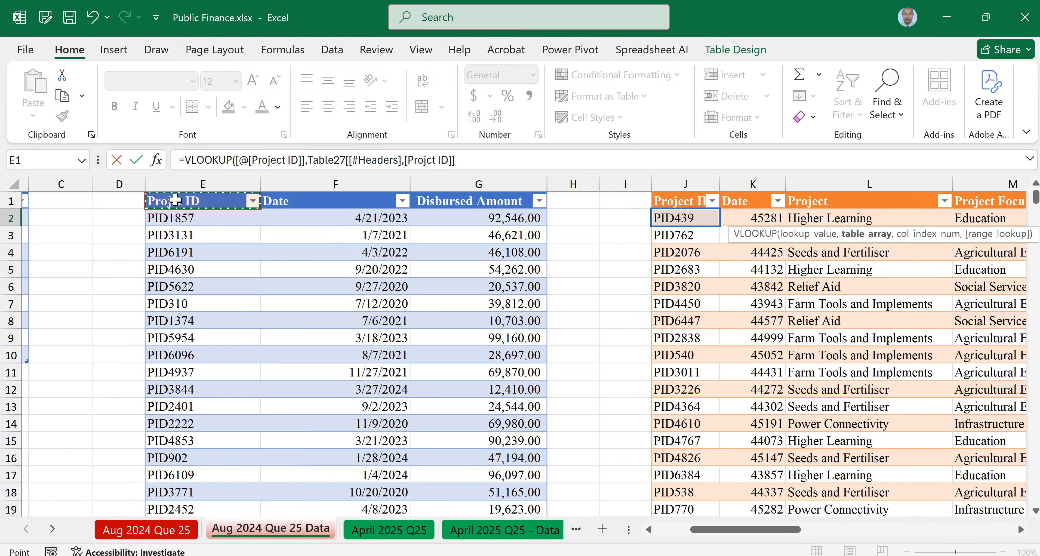
key("shift+Right")
key("shift+Right")
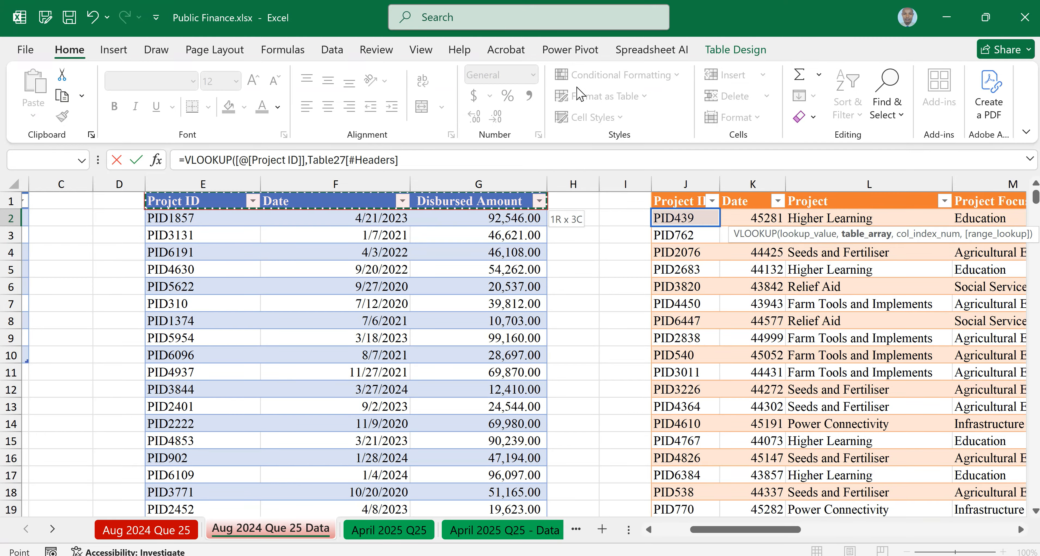
key("ctrl+shift+Down")
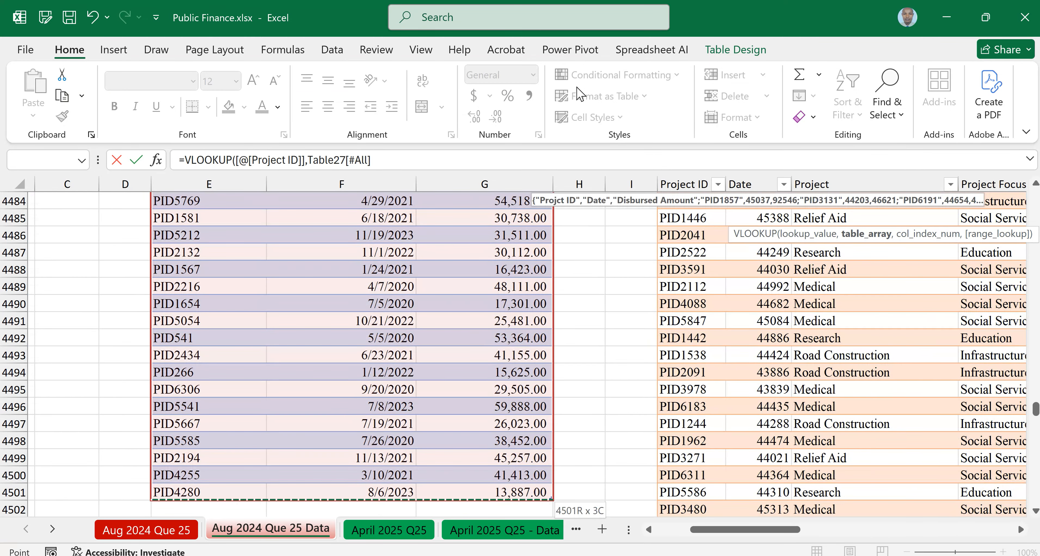
Complete the VLOOKUP in R2 with column index 3 and FALSE for an exact match, and enter it for the column.
type(",")
left_click(384, 159)
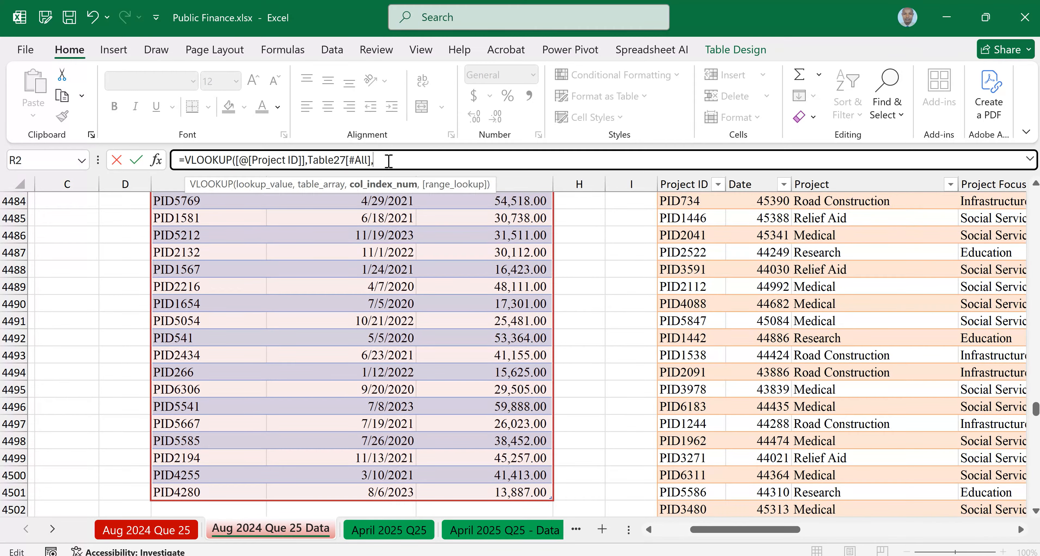
type("3")
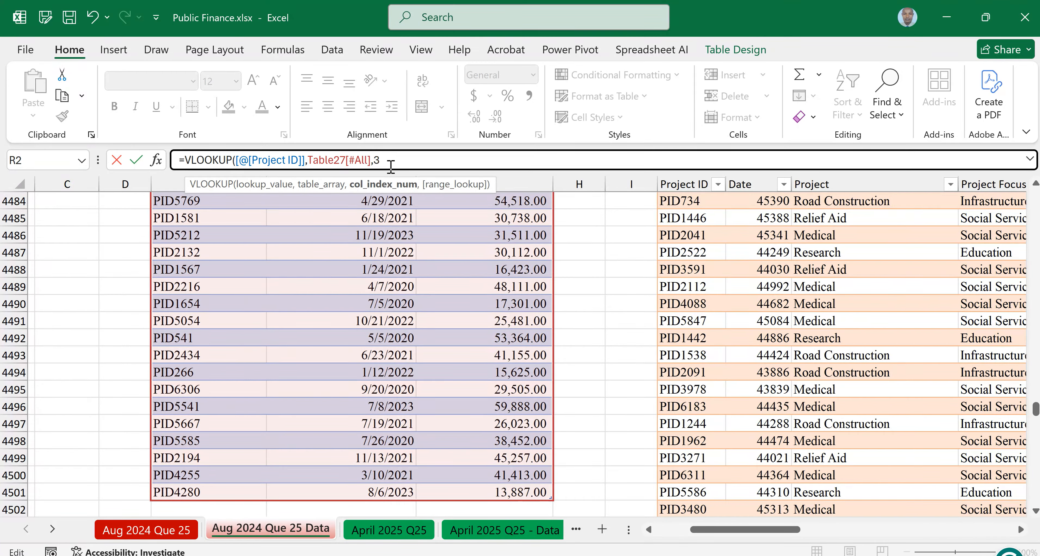
type(",")
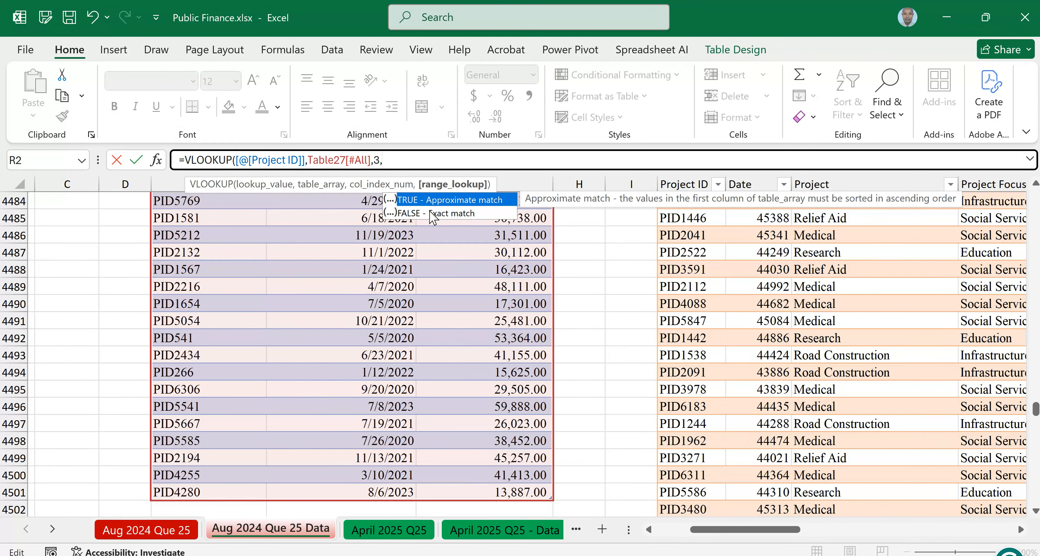
left_click(434, 217)
double_click(432, 213)
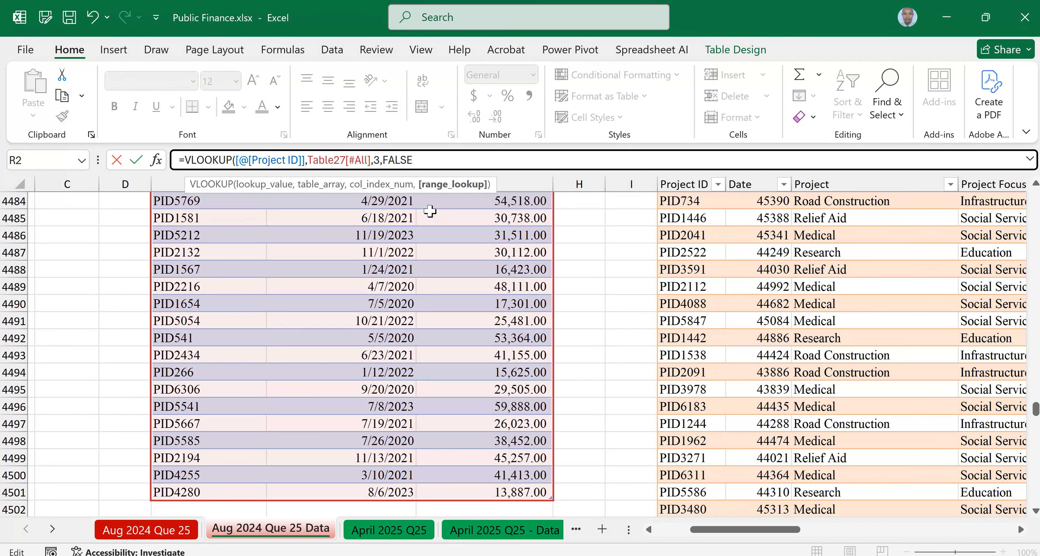
type(")")
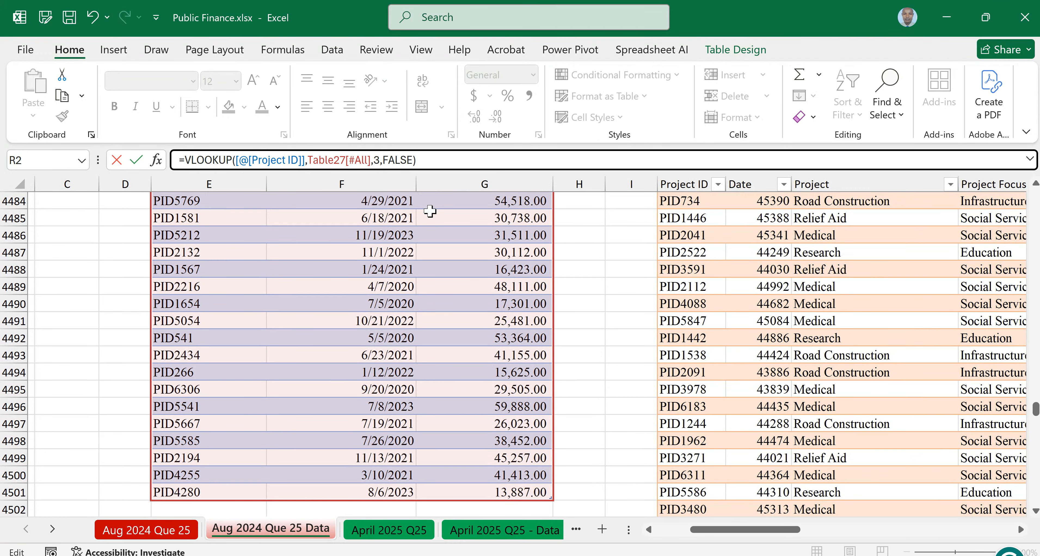
key("Return")
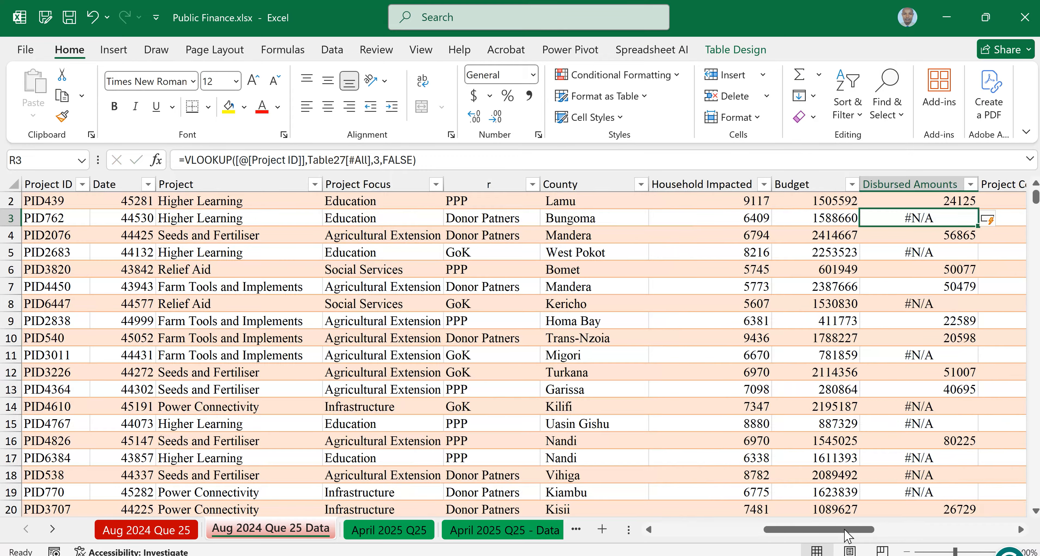
Check the lookup results in the Disbursed Amounts column, comparing cells R2 and R3.
left_click_drag(847, 535, 877, 535)
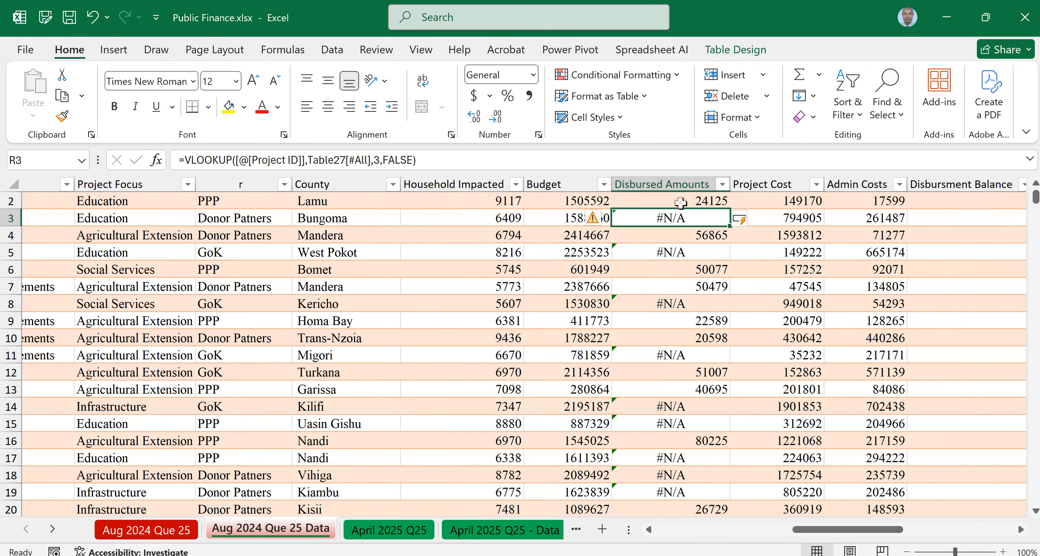
left_click(681, 202)
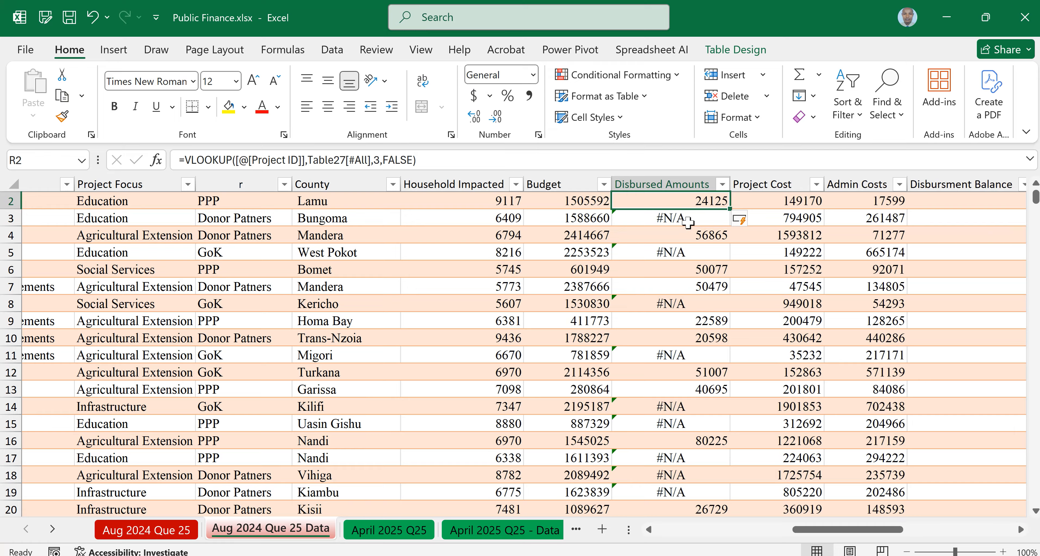
key("Down")
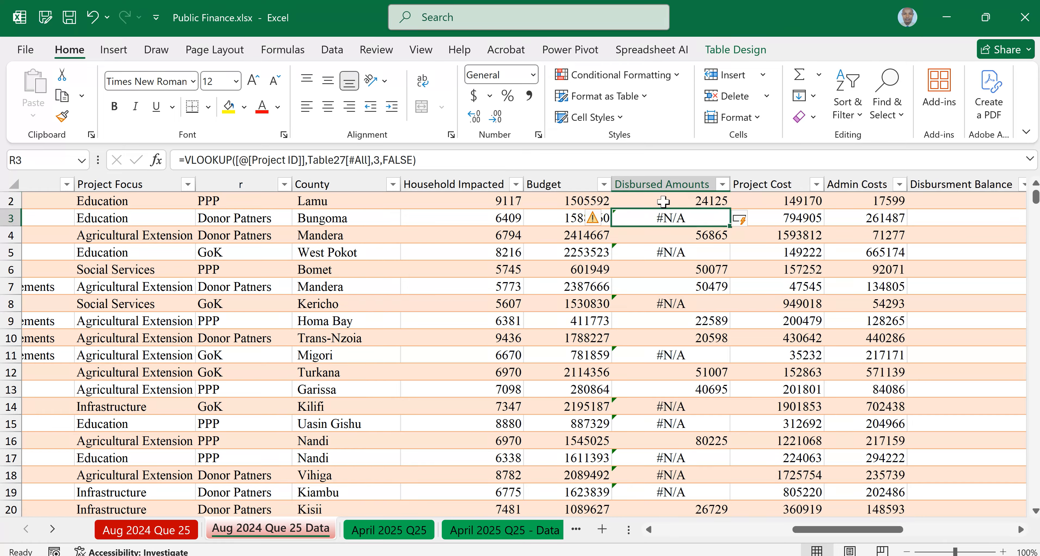
left_click(664, 201)
left_click(681, 217)
left_click(692, 202)
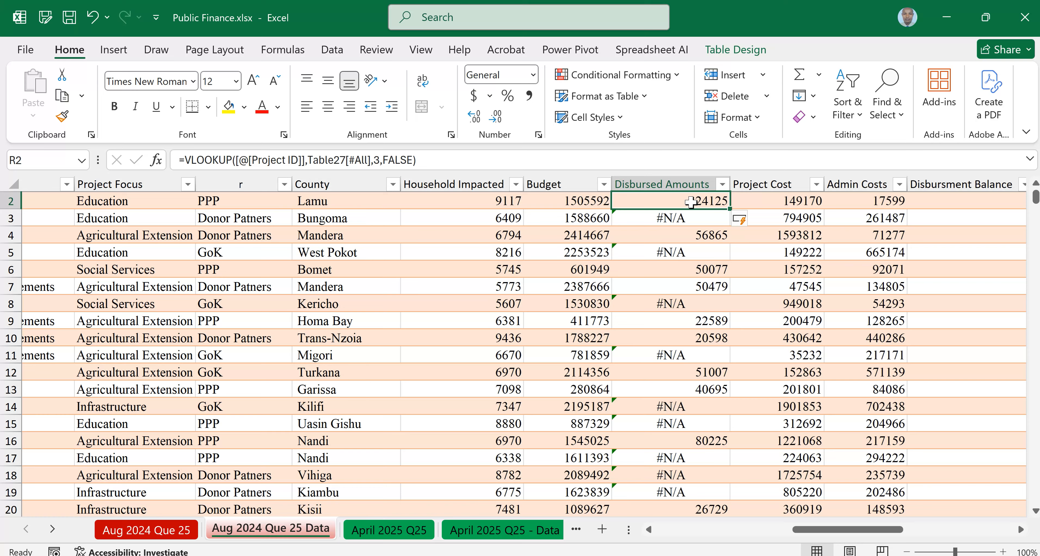
left_click(683, 218)
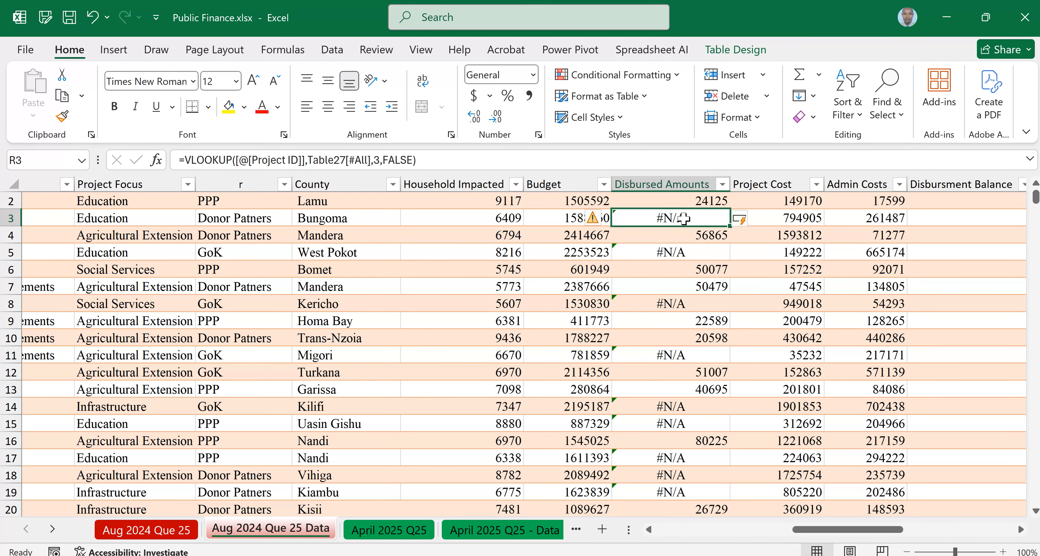
Wrap the VLOOKUP in R2 in IFERROR with 0 as the value if an error occurs.
scroll(646, 218, "up", 1)
scroll(646, 218, "left", 2)
left_click(610, 218)
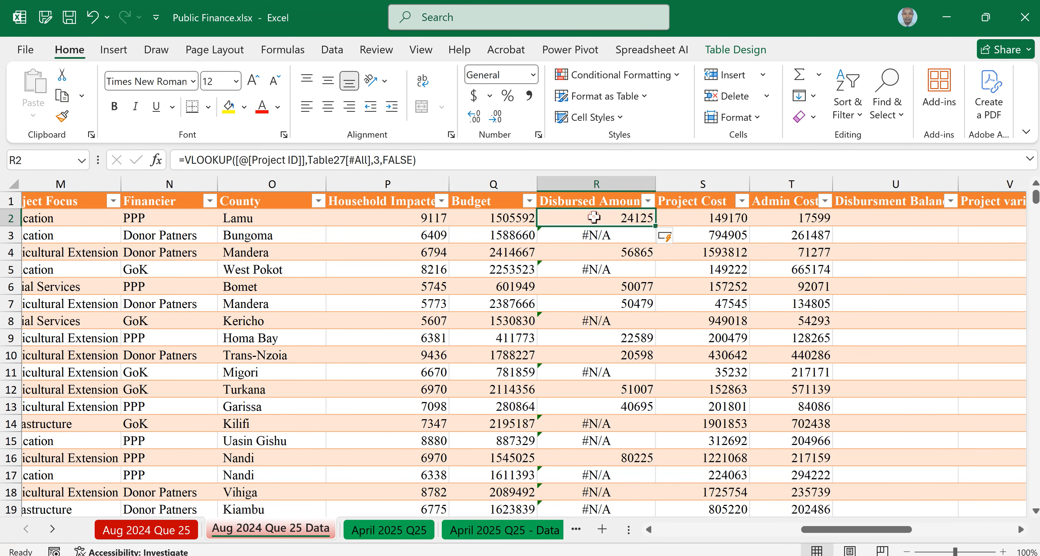
double_click(593, 218)
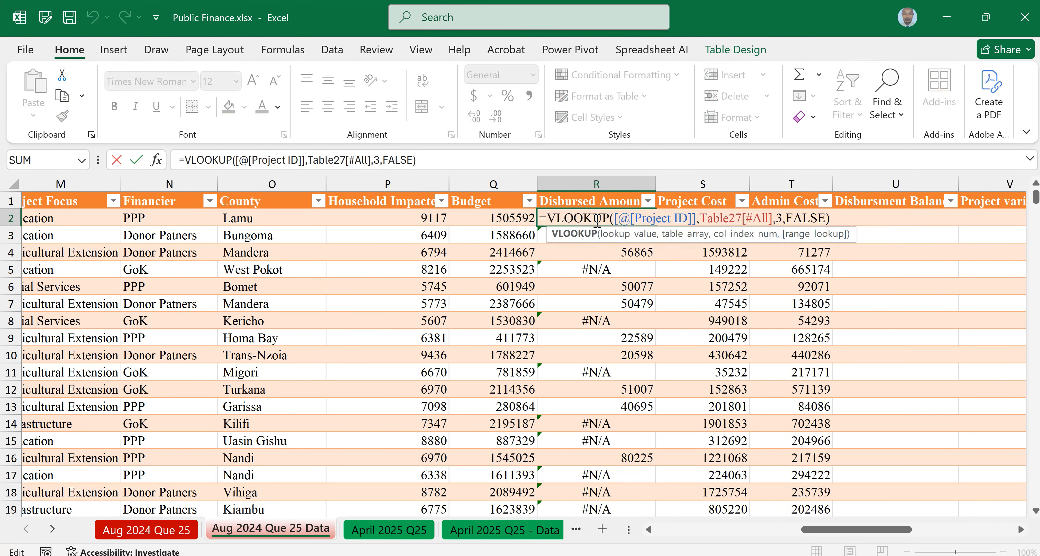
left_click(548, 218)
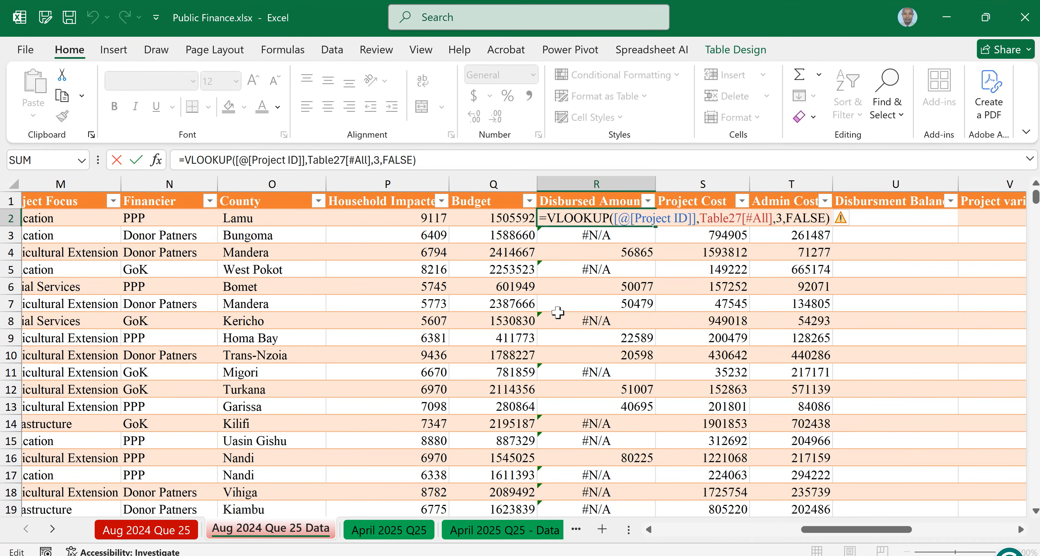
type("iferr")
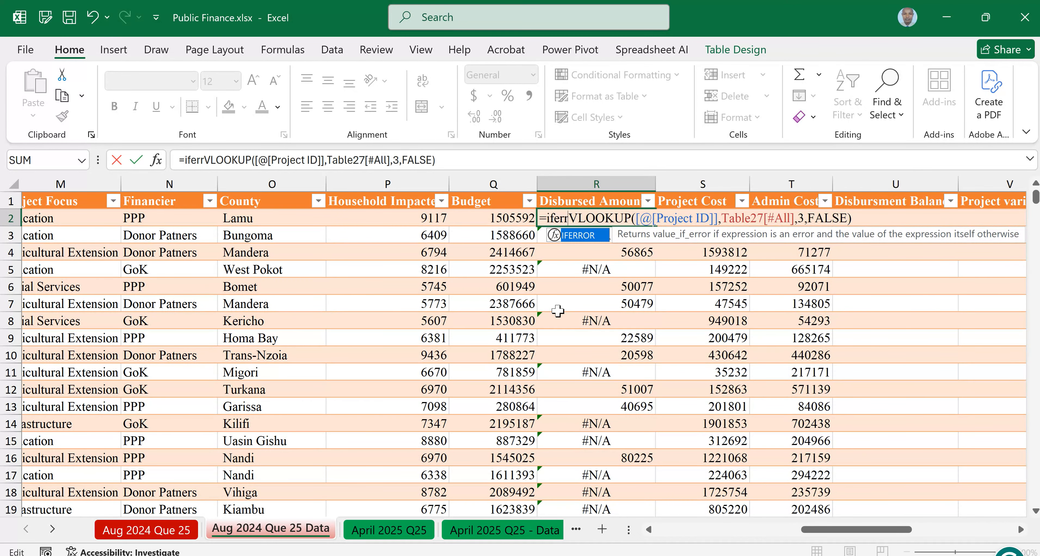
double_click(582, 236)
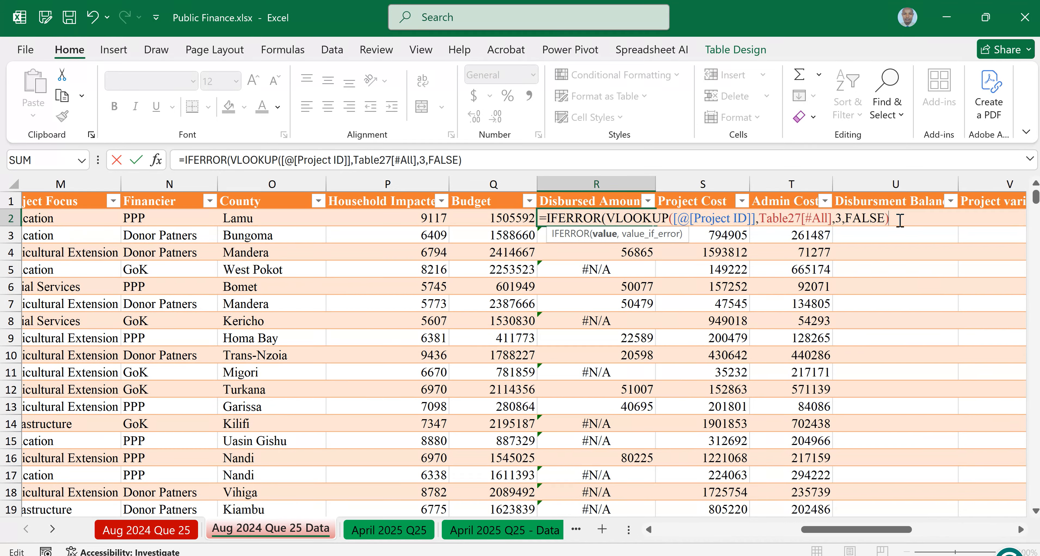
type(",0")
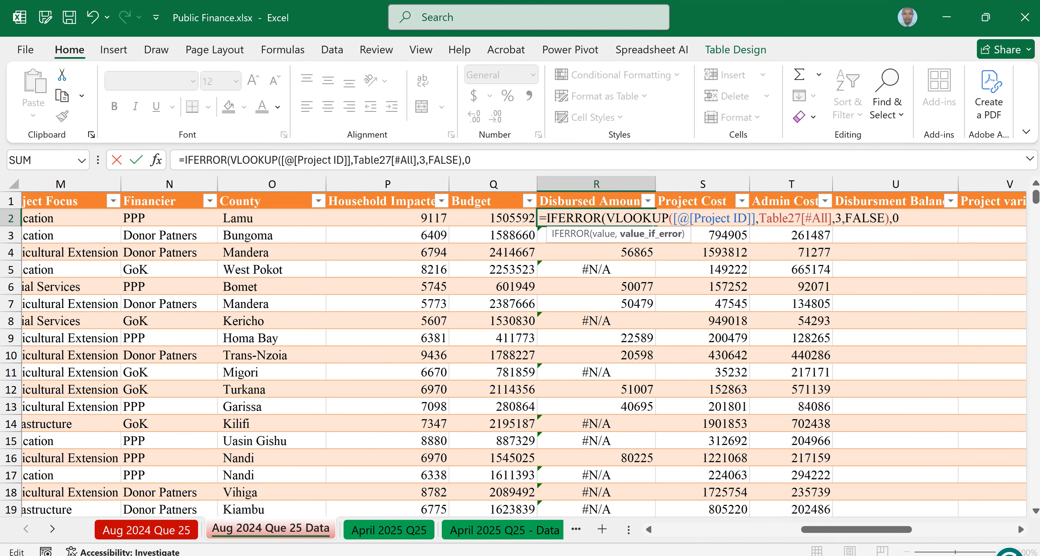
type(")")
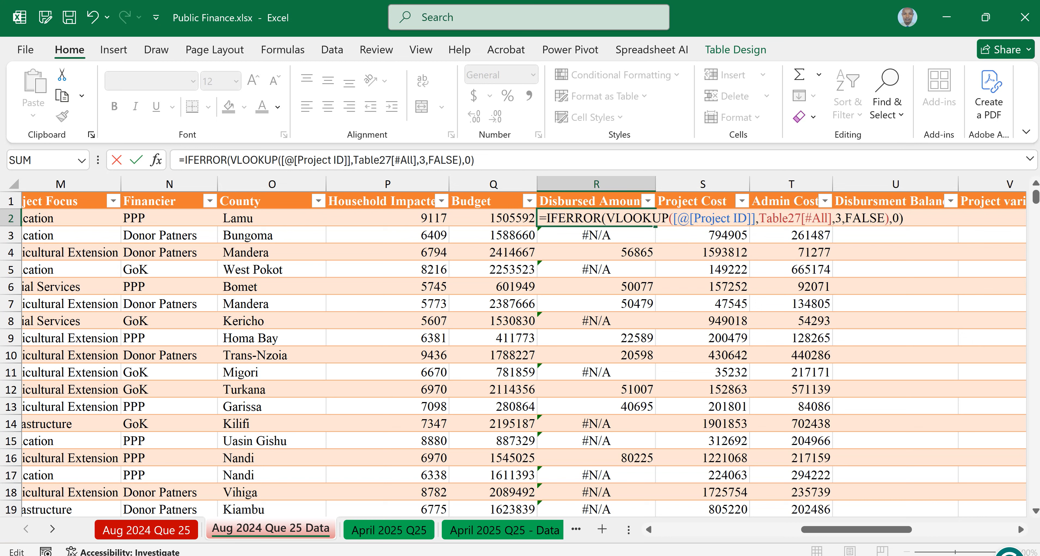
key("Return")
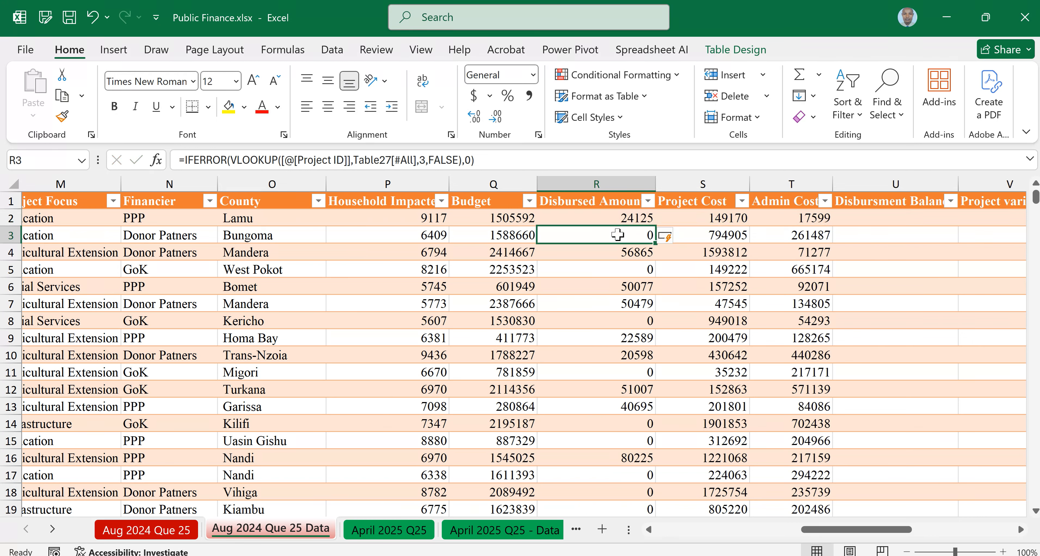
Delete and re-enter the 0 as the value_if_error argument of the IFERROR formula in R2.
left_click(605, 221)
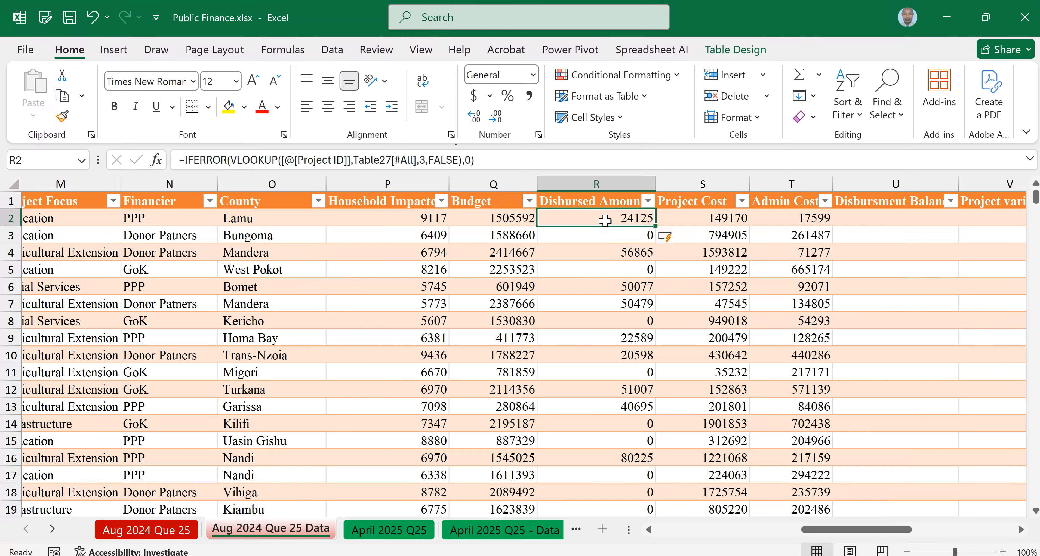
double_click(604, 220)
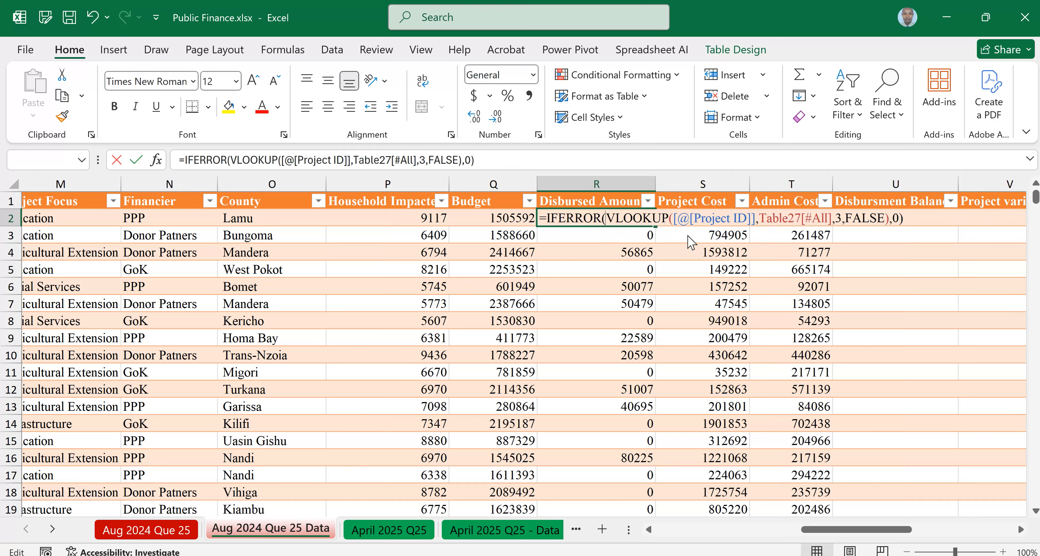
left_click(900, 218)
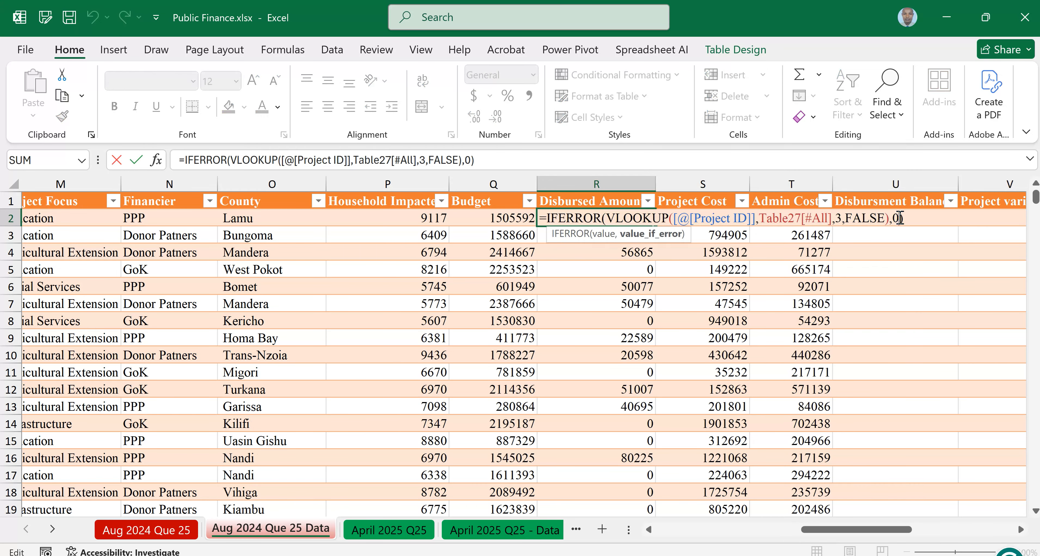
key("BackSpace")
left_click(895, 220)
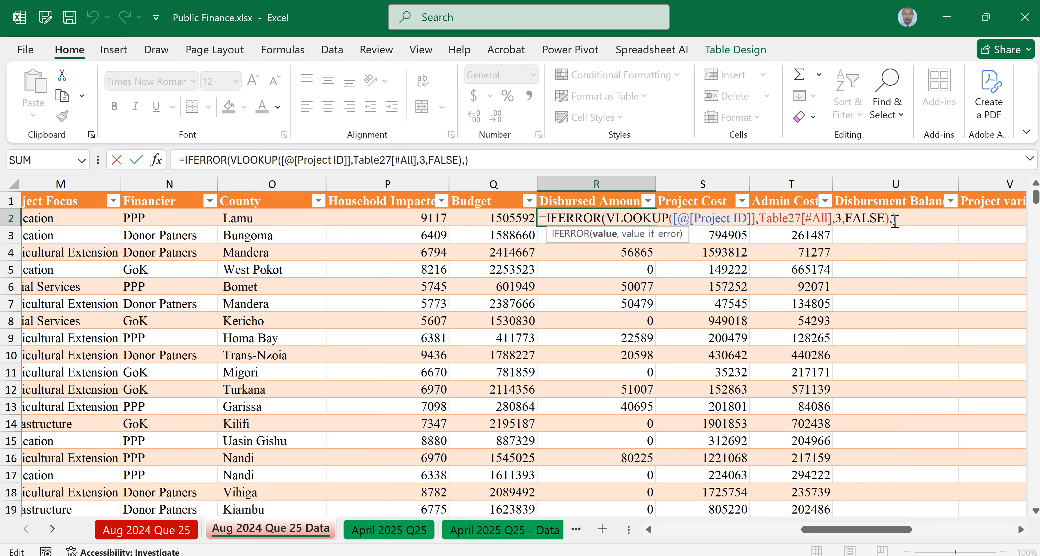
key("Right")
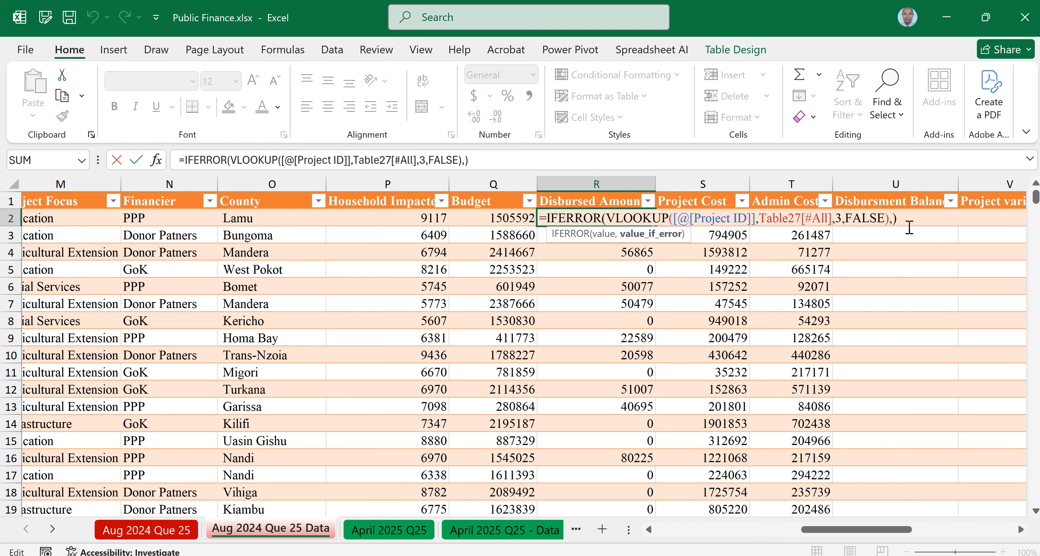
type("0")
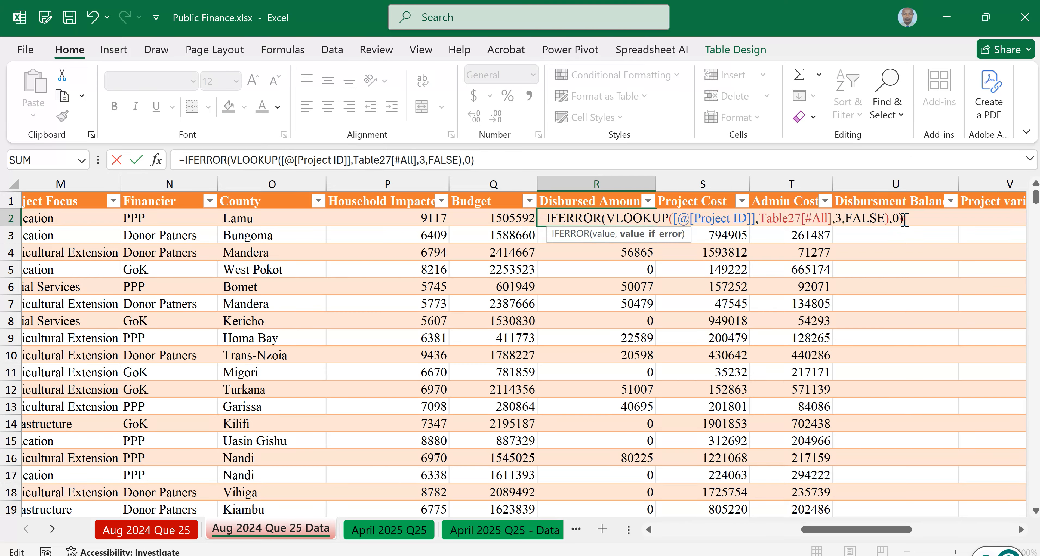
key("ctrl+Return")
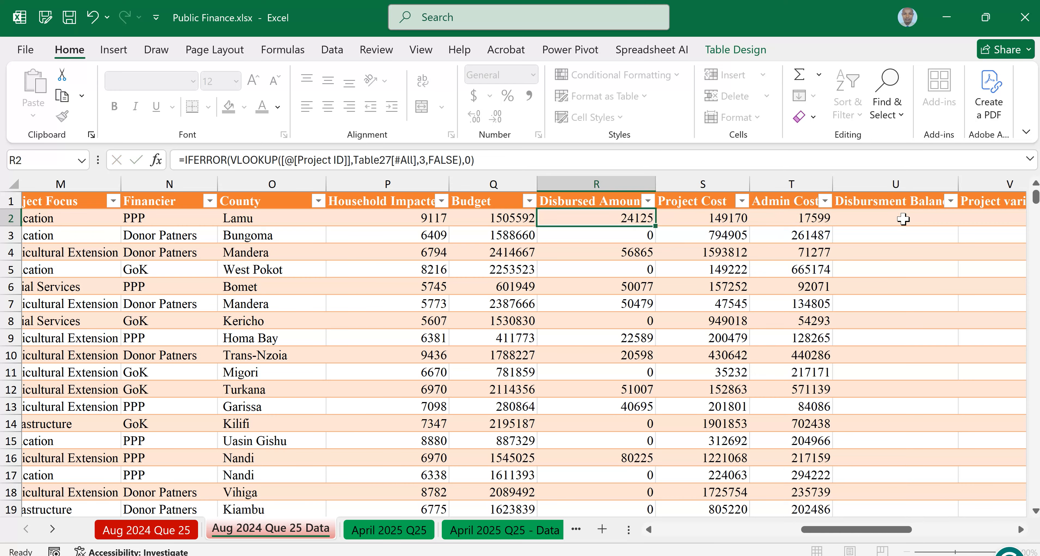
key("Return")
left_click(602, 215)
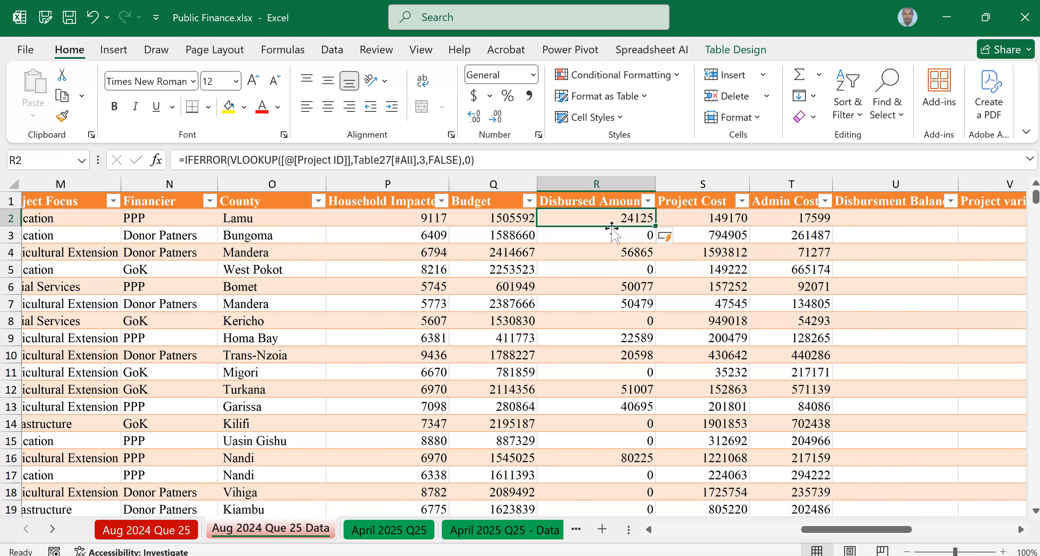
left_click(612, 233)
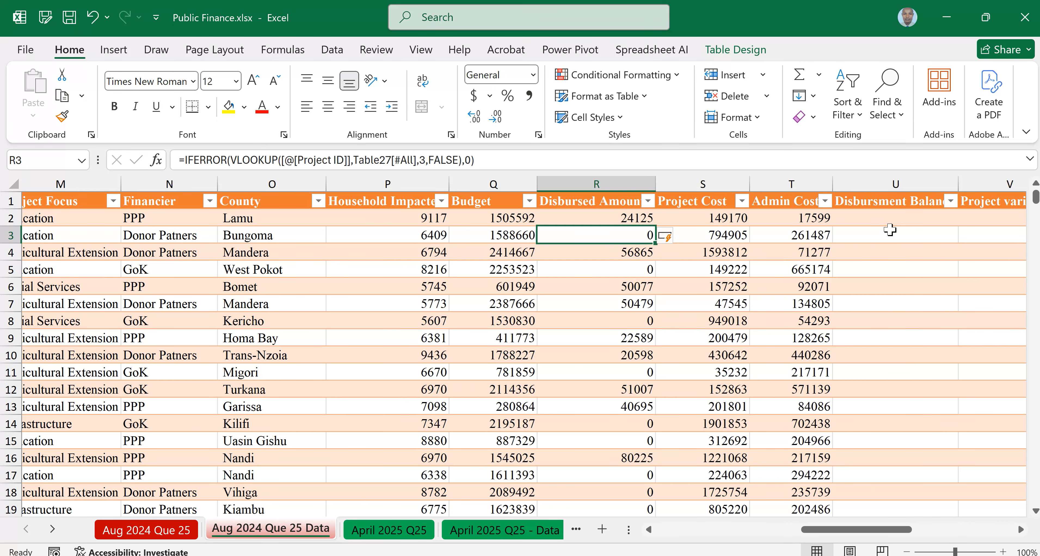
Format the Date column K of the project breakdown table as Short Date.
left_click_drag(882, 529, 803, 519)
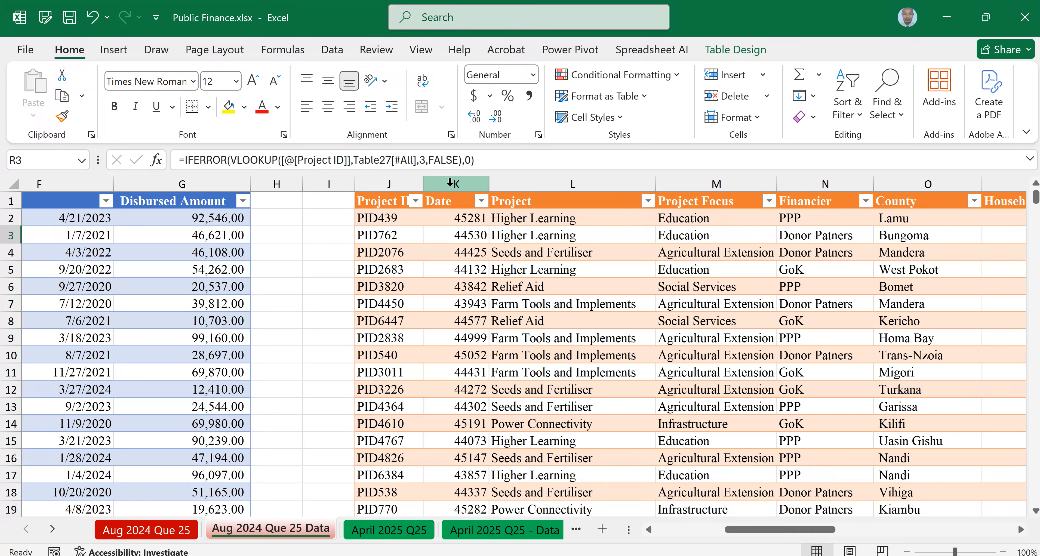
left_click(450, 183)
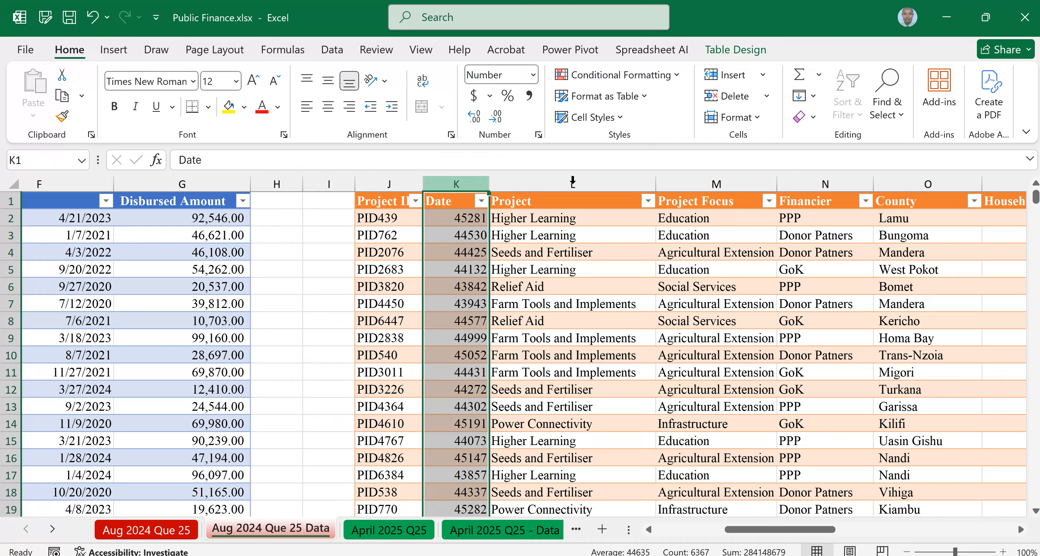
left_click(576, 267)
left_click(450, 182)
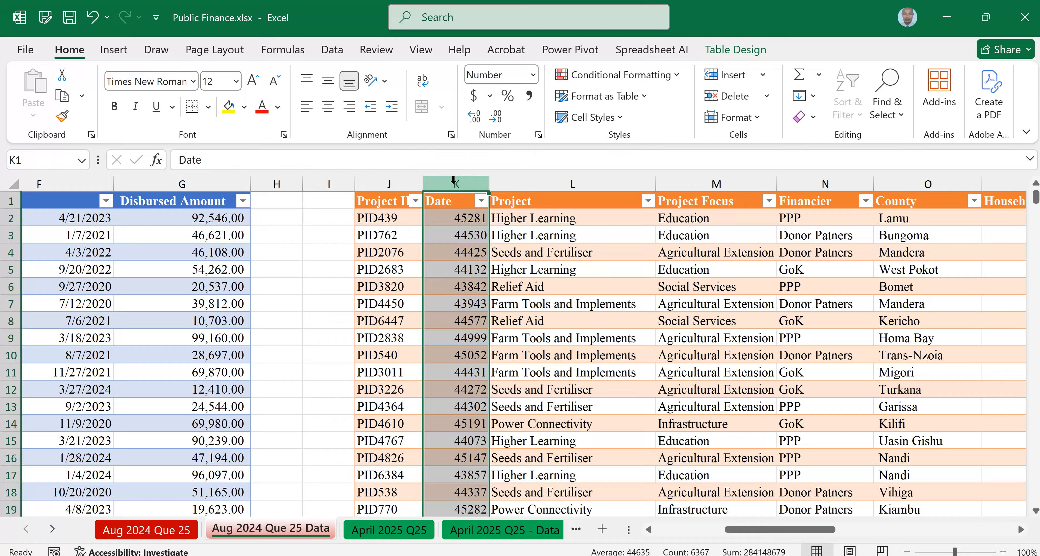
left_click(533, 75)
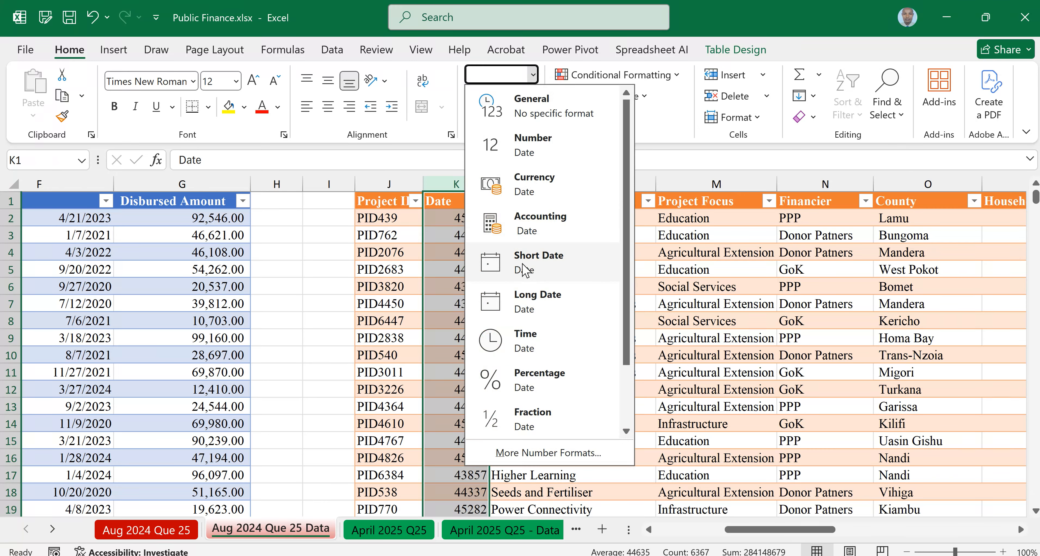
left_click(532, 266)
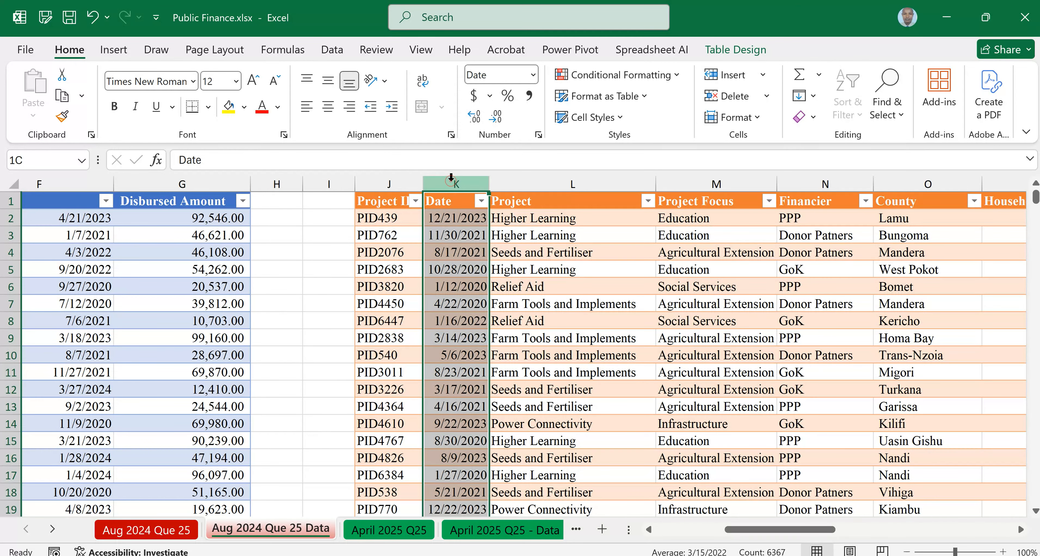
left_click(534, 80)
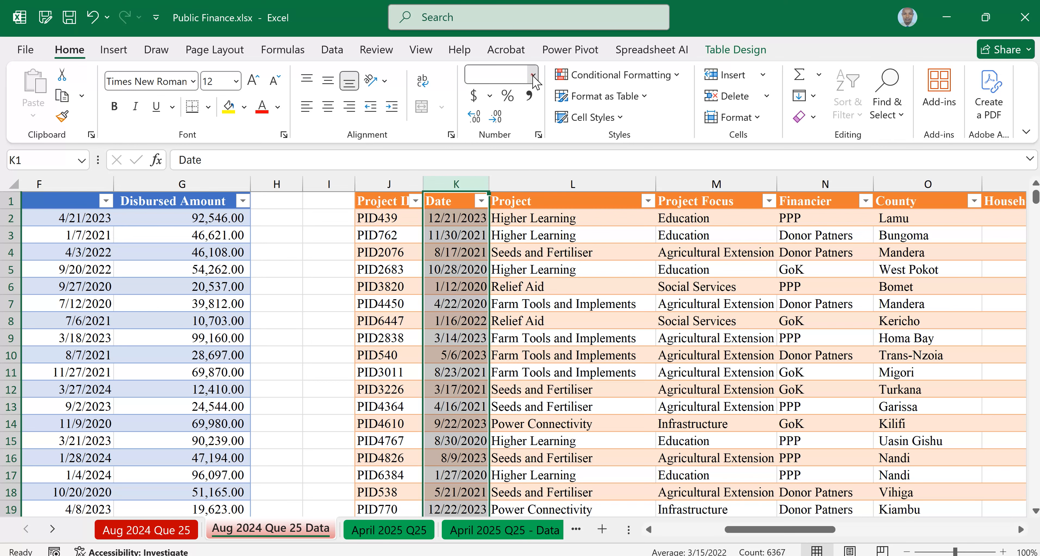
left_click(528, 263)
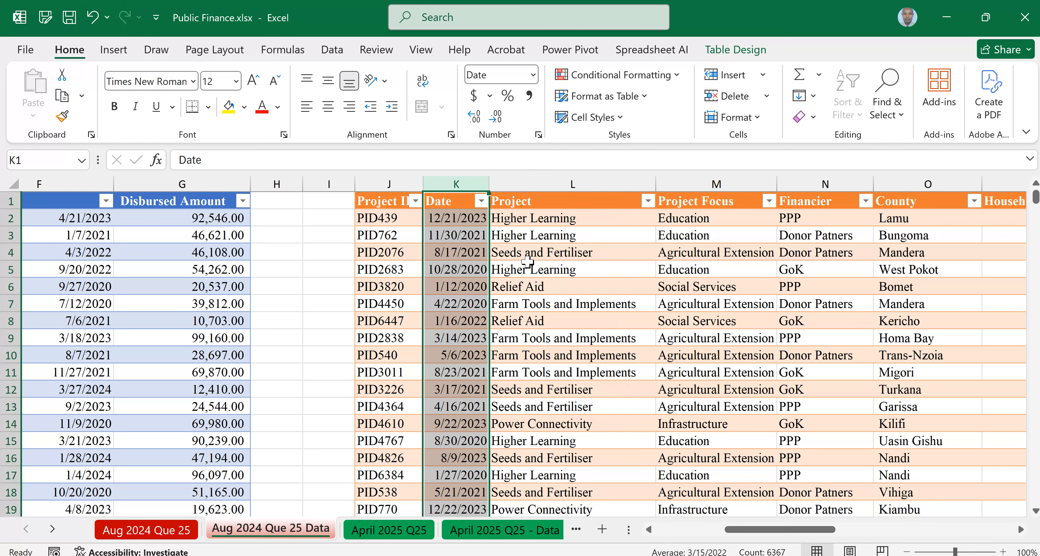
Format the Budget column Q as numbers in Comma Style with thousands separators and two decimals.
left_click_drag(765, 536, 836, 527)
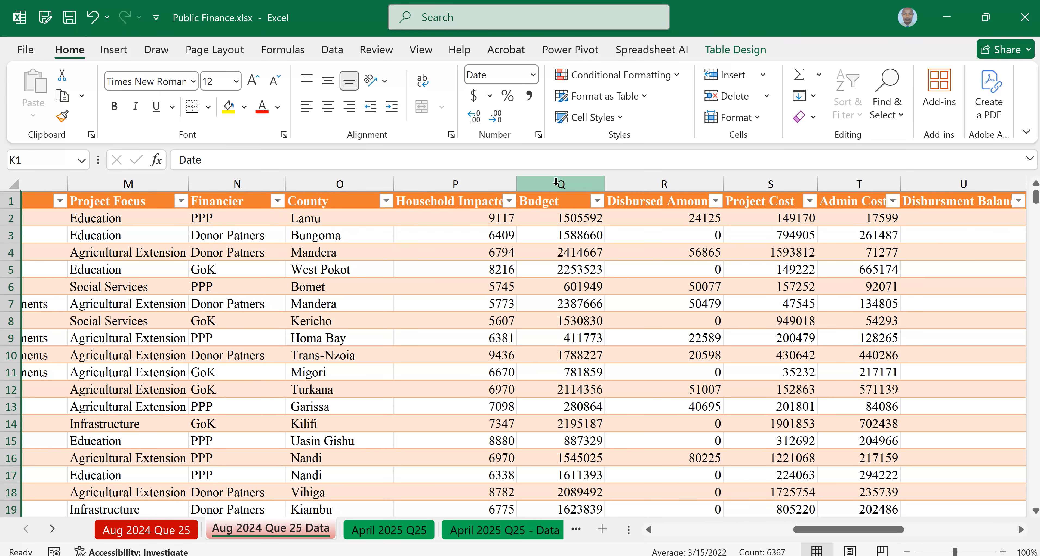
left_click(556, 182)
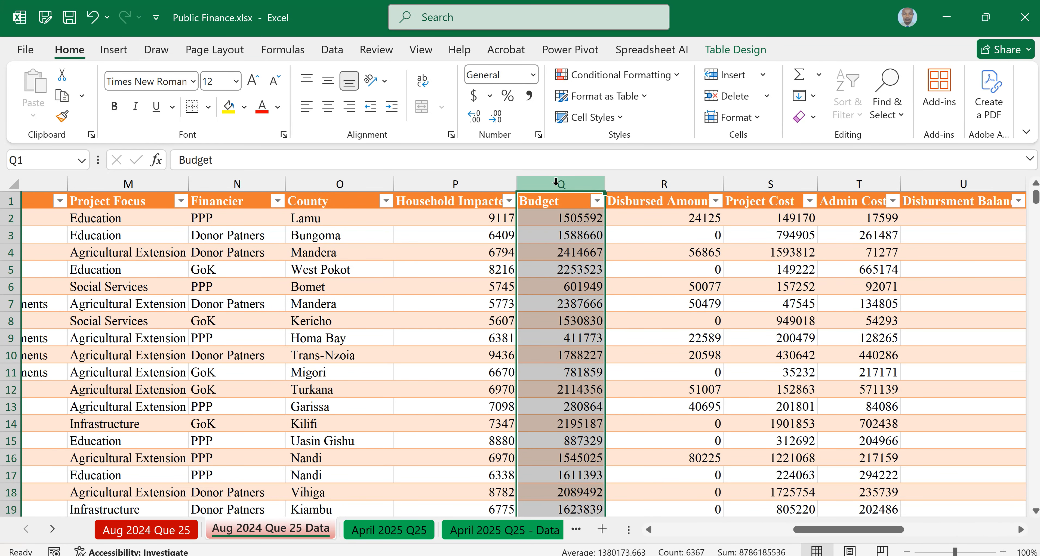
left_click(556, 183)
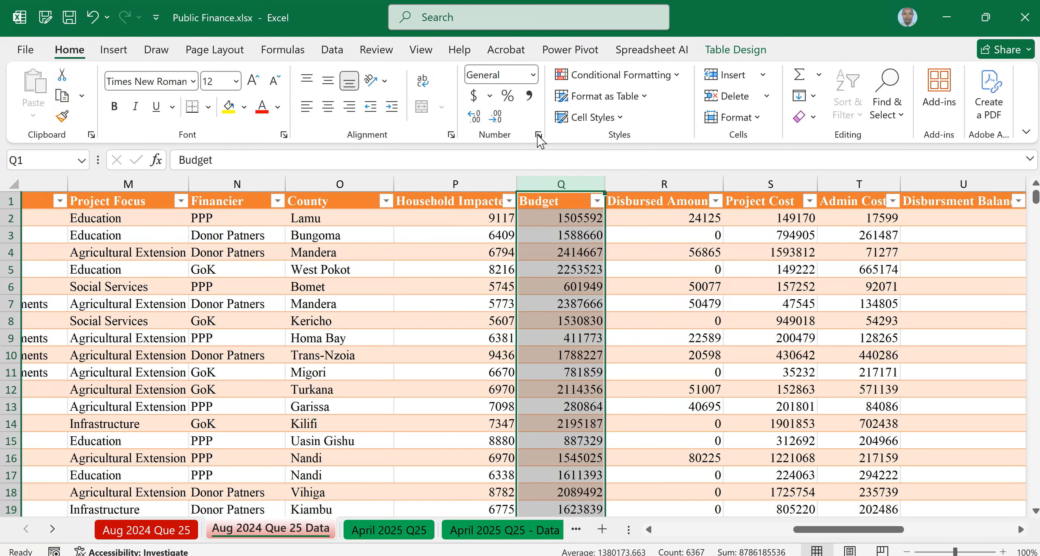
left_click(533, 75)
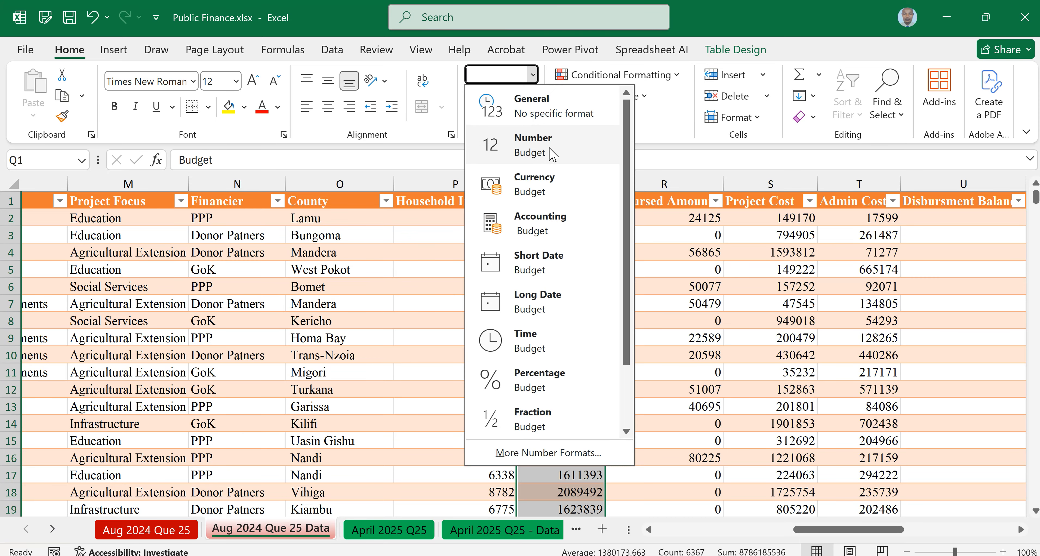
left_click(558, 154)
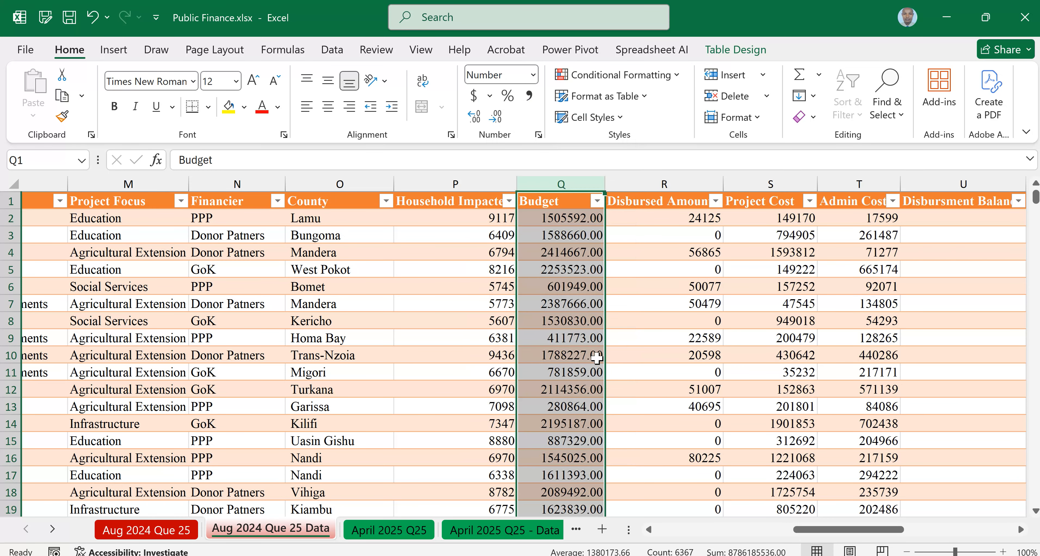
left_click(529, 97)
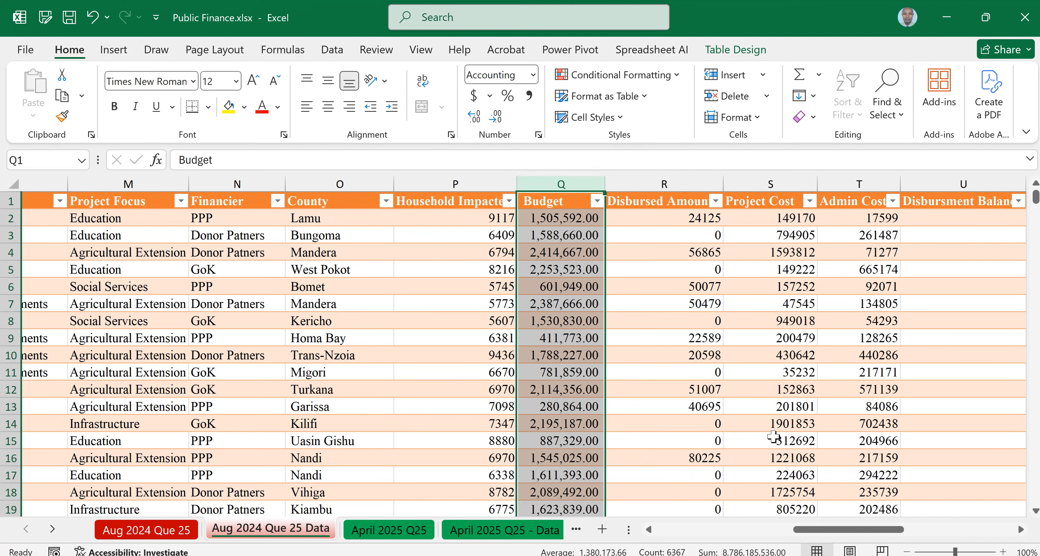
Apply Comma Style to the Disbursed Amounts, Project Cost and Admin Costs columns (R, S and T).
left_click_drag(818, 533, 776, 534)
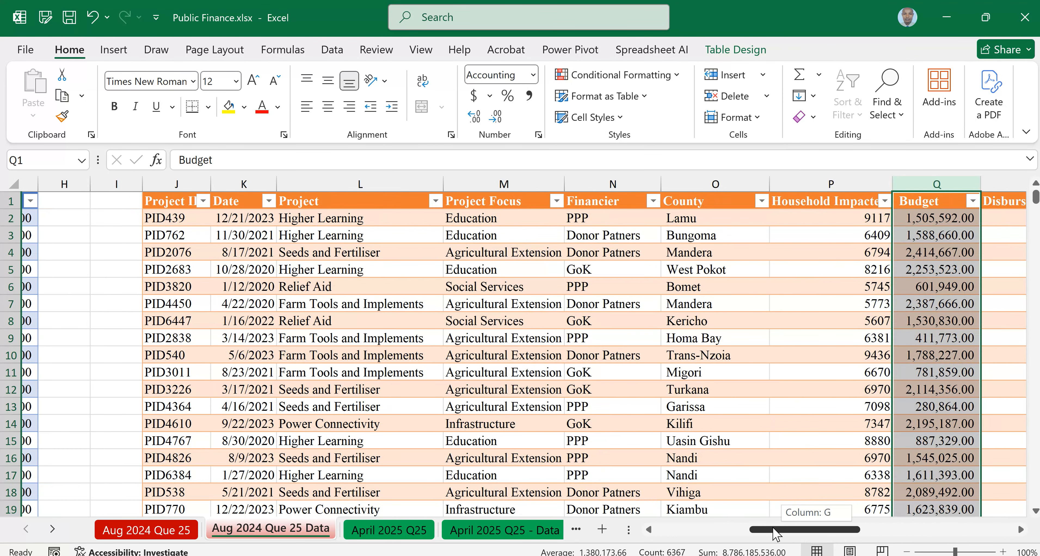
left_click_drag(777, 533, 830, 530)
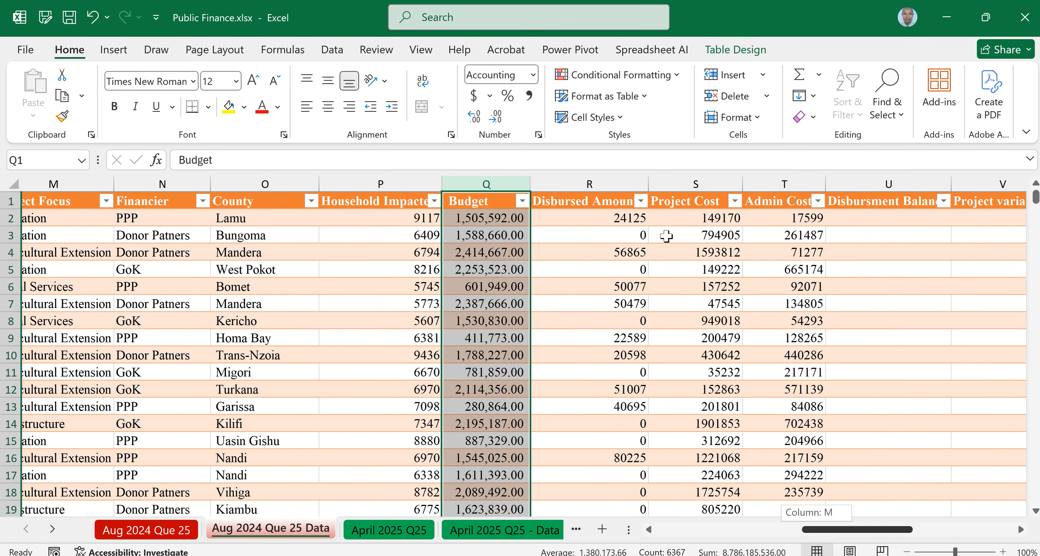
left_click(599, 182)
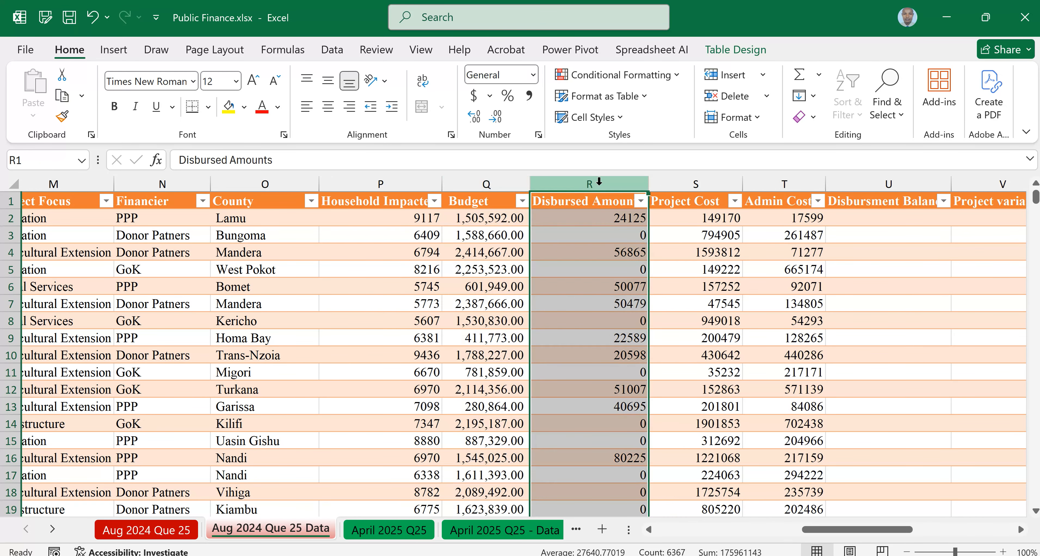
left_click(529, 97)
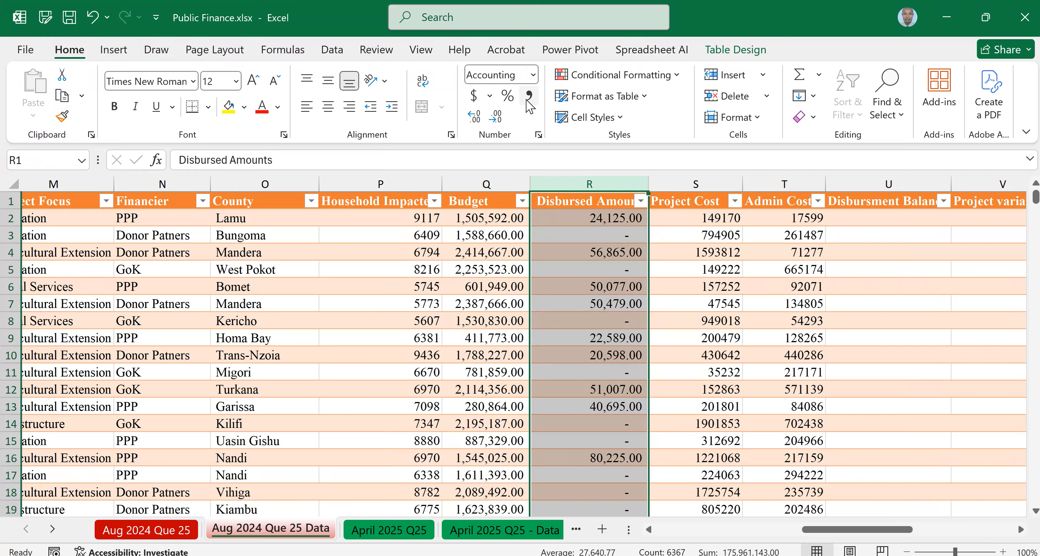
left_click(703, 180)
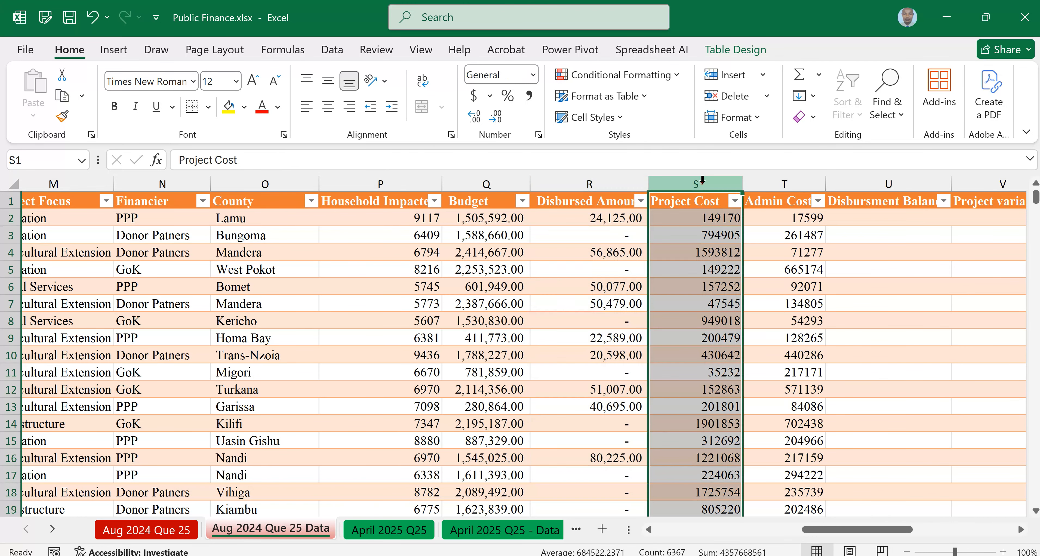
left_click(533, 94)
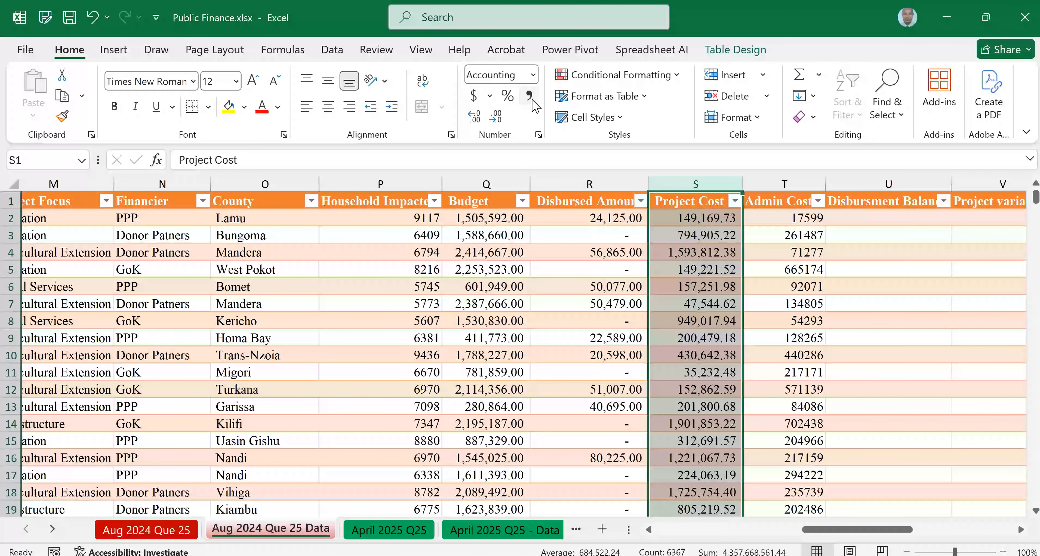
left_click(778, 180)
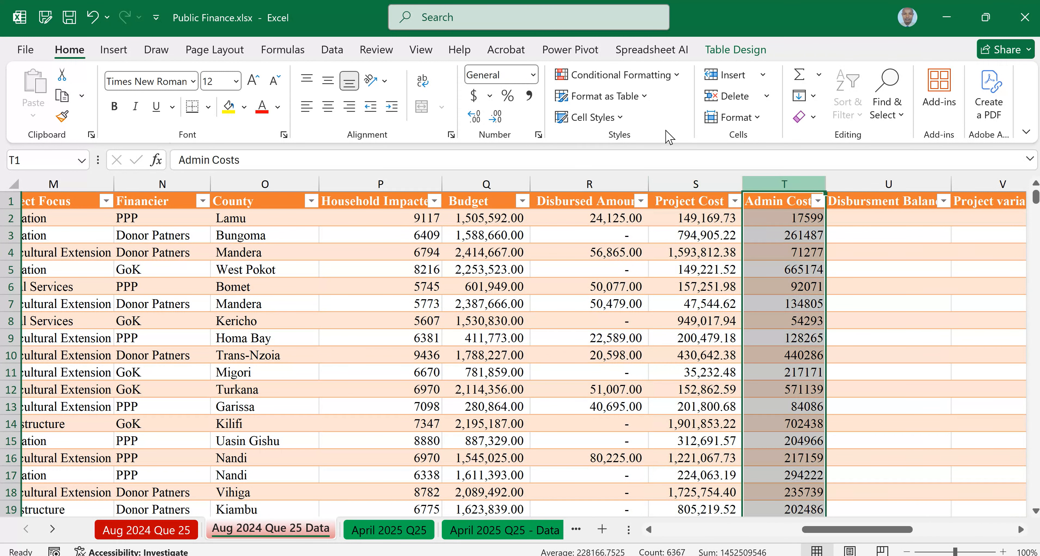
left_click(533, 97)
left_click_drag(850, 530, 854, 528)
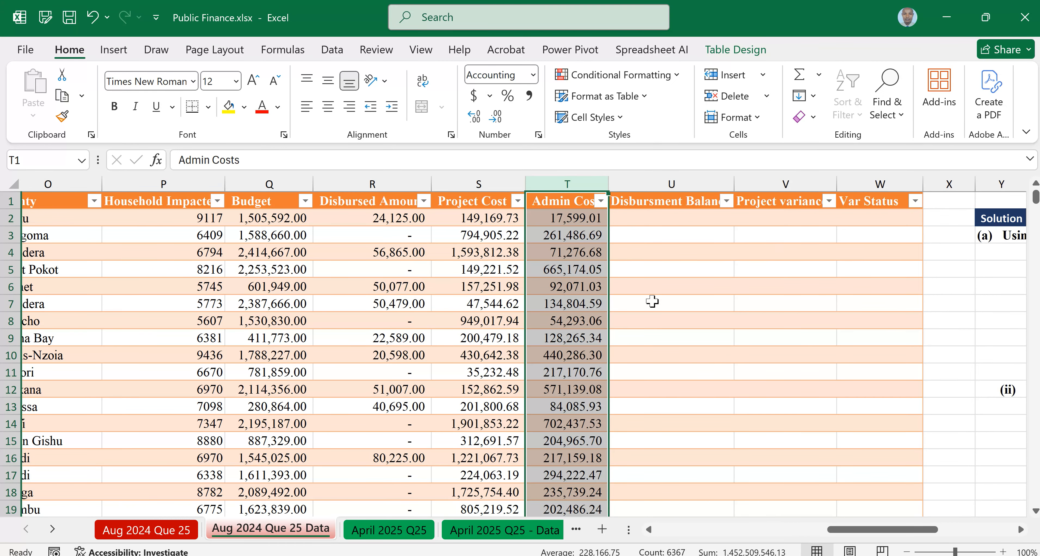
left_click(686, 321)
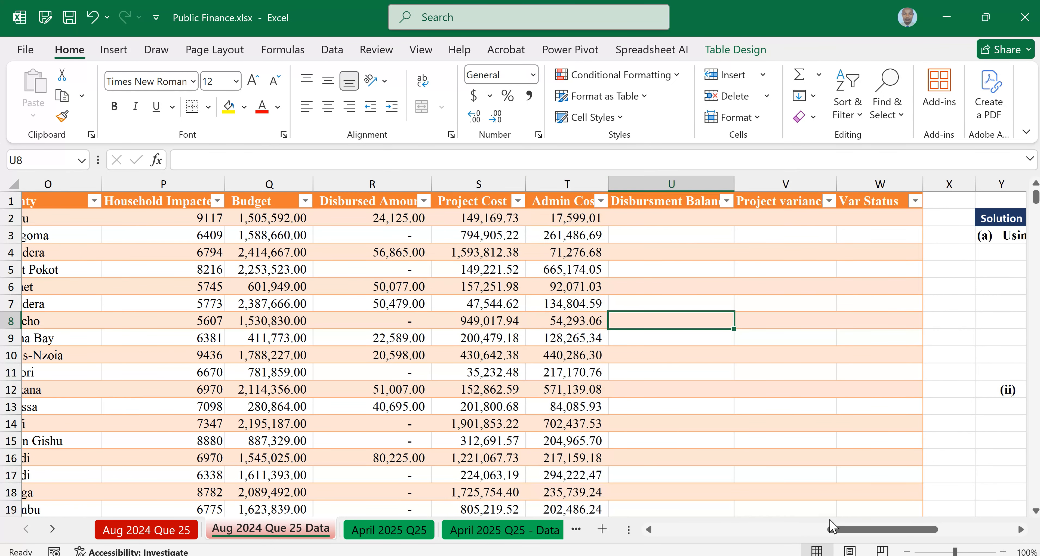
left_click_drag(857, 528, 913, 521)
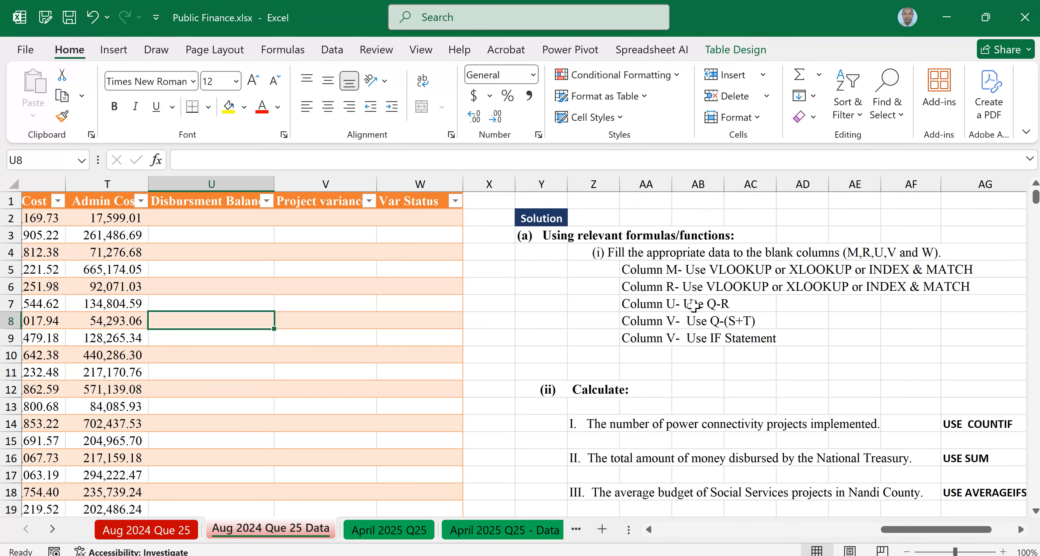
left_click_drag(907, 530, 862, 531)
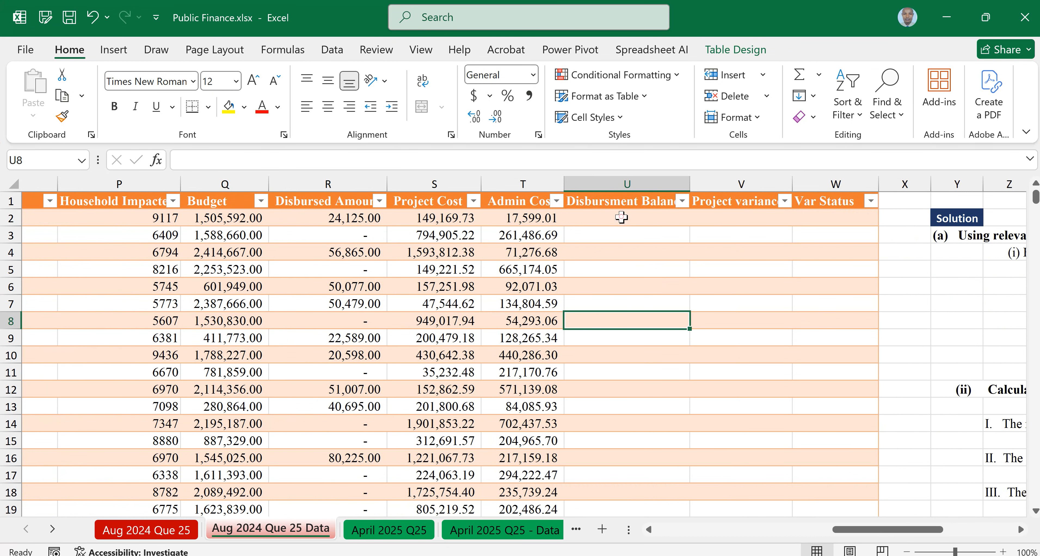
left_click(621, 217)
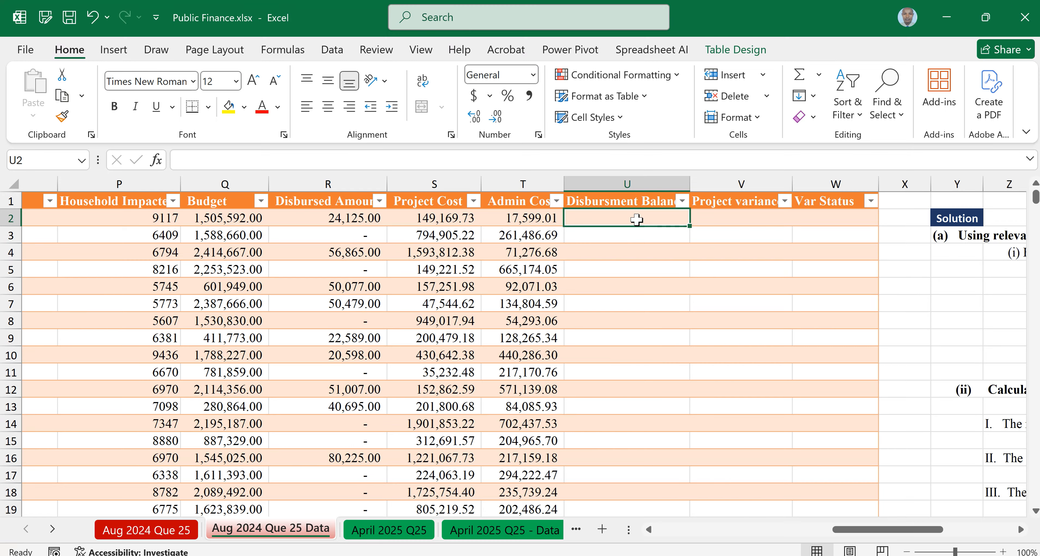
type("=")
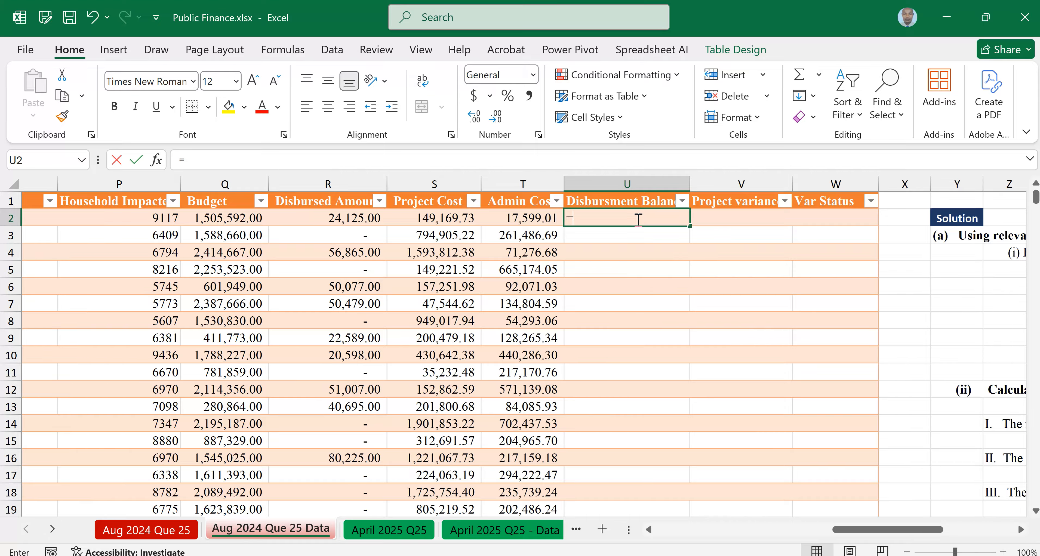
left_click(211, 217)
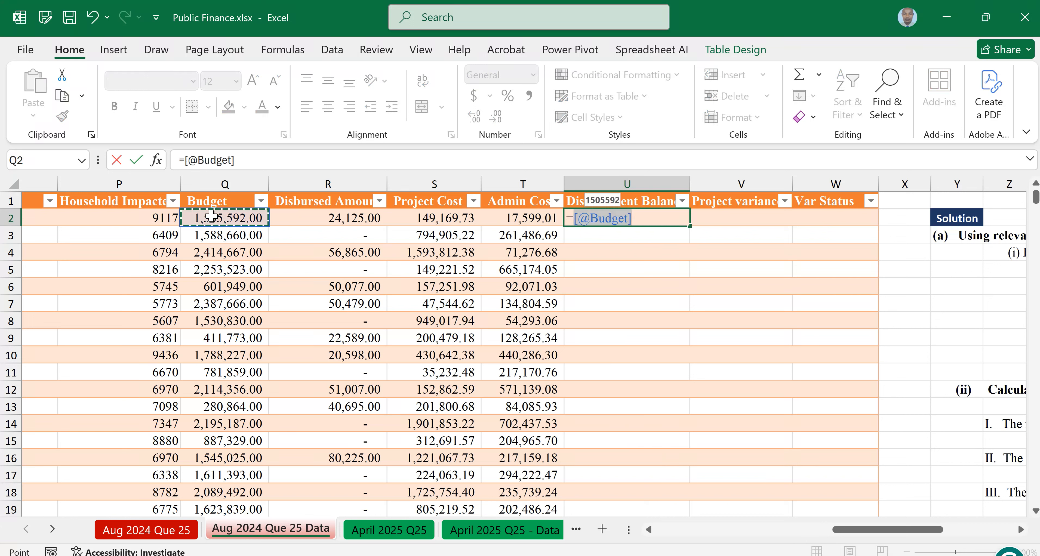
type("-")
left_click(346, 217)
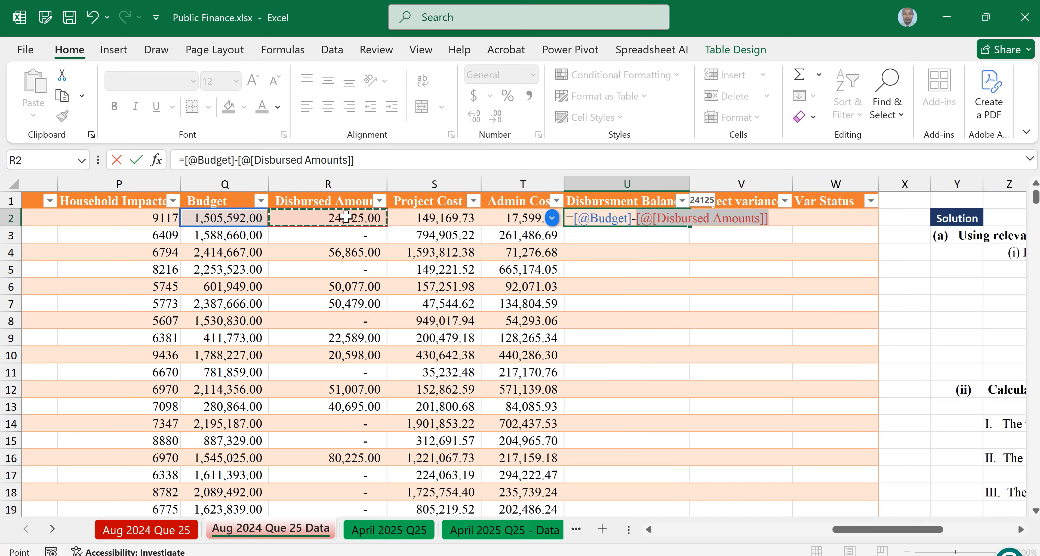
key("Return")
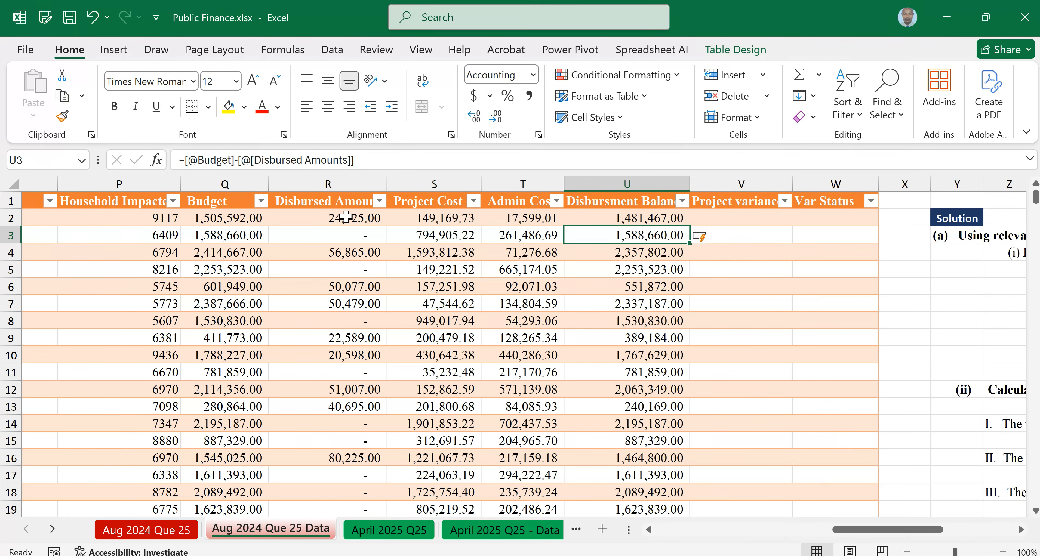
left_click_drag(873, 530, 958, 530)
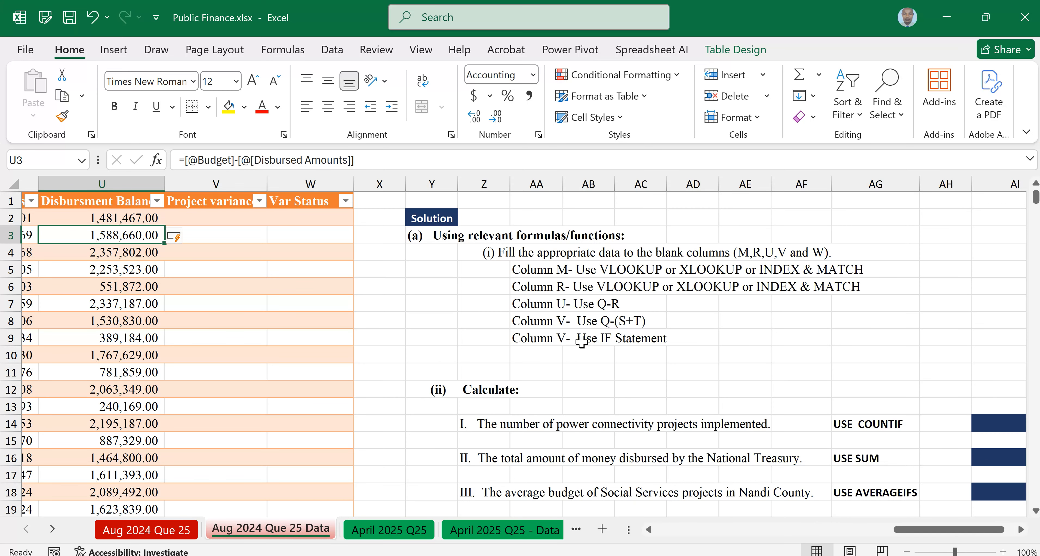
left_click_drag(910, 530, 852, 529)
left_click(693, 219)
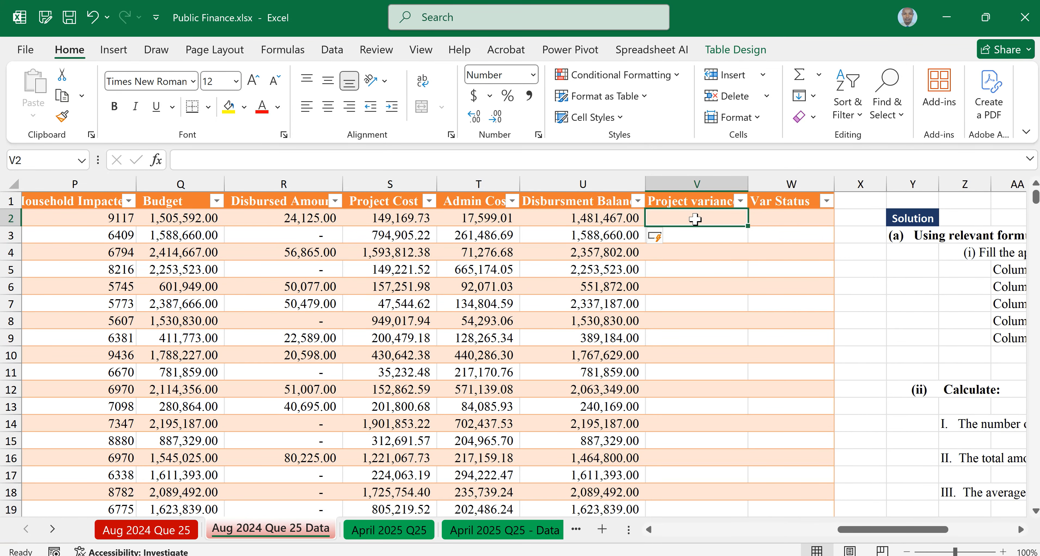
type("=")
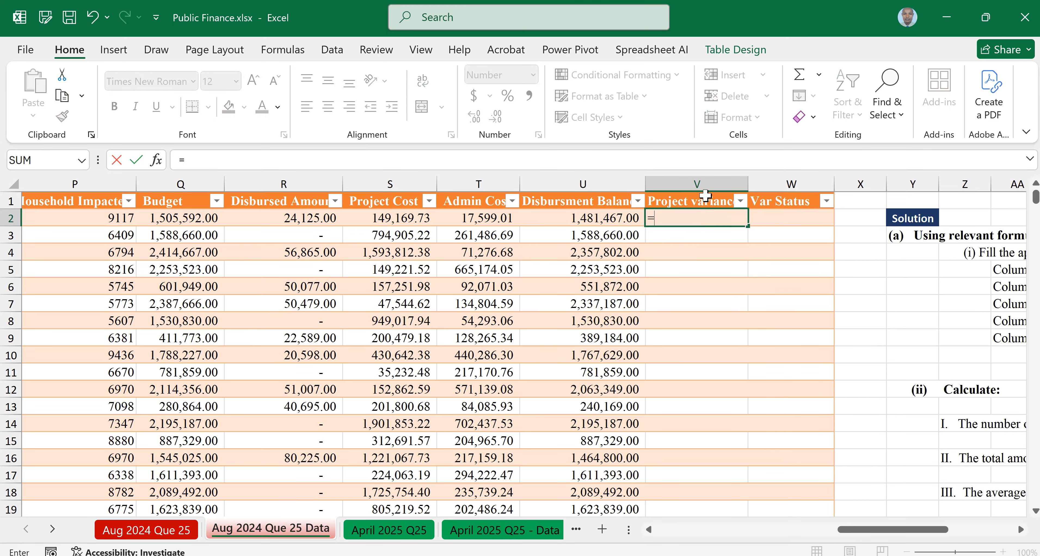
left_click(178, 218)
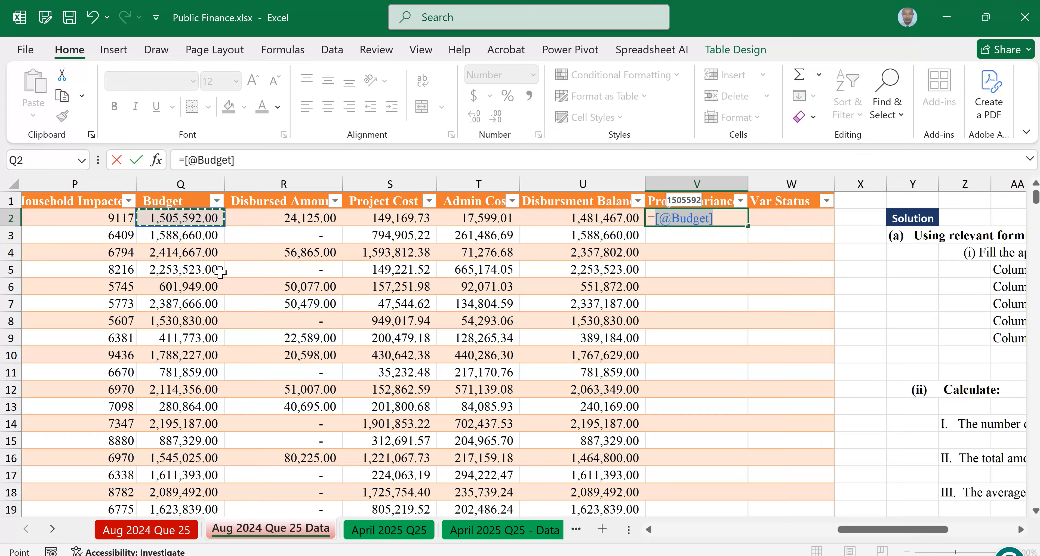
type("-")
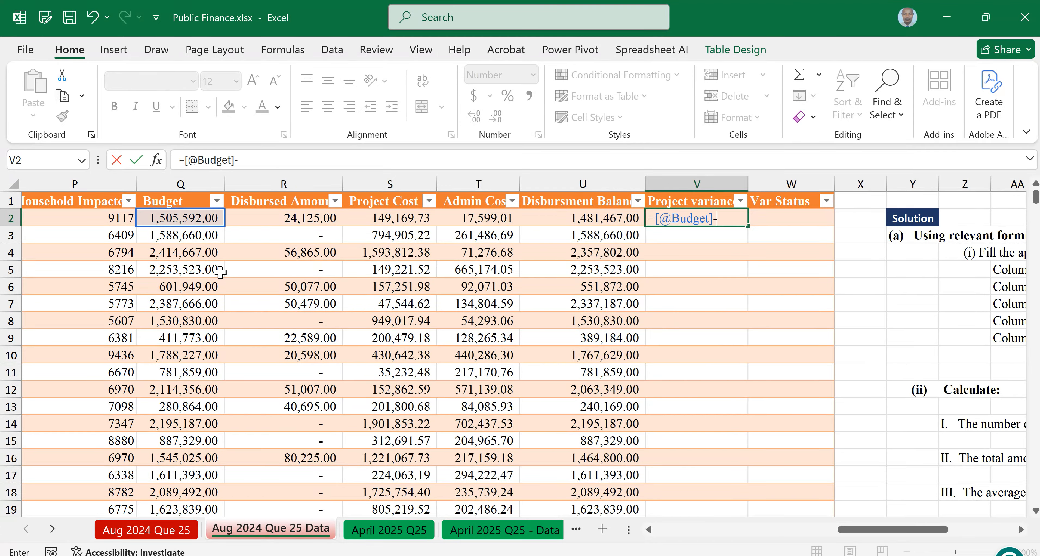
type("(")
left_click(385, 220)
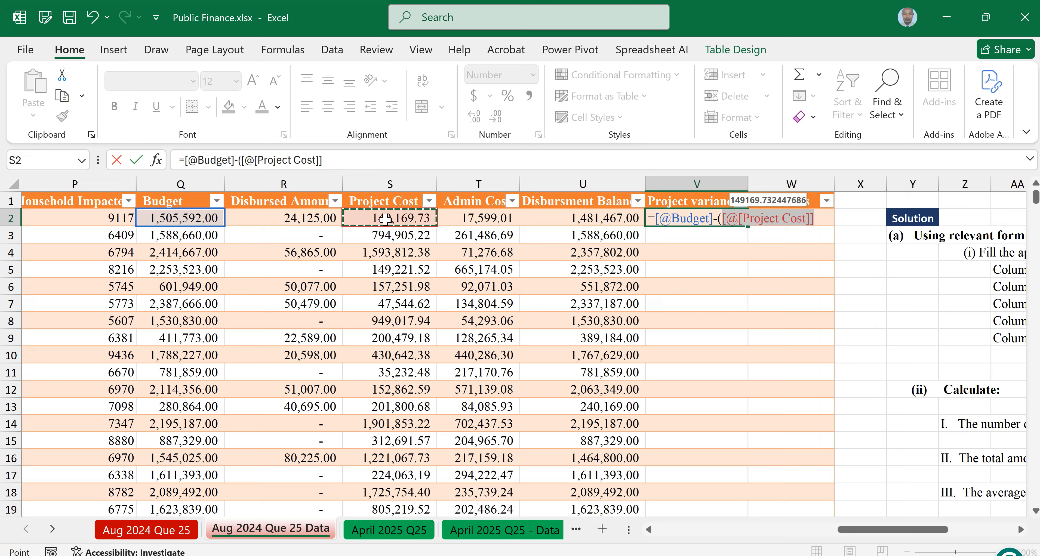
type("+")
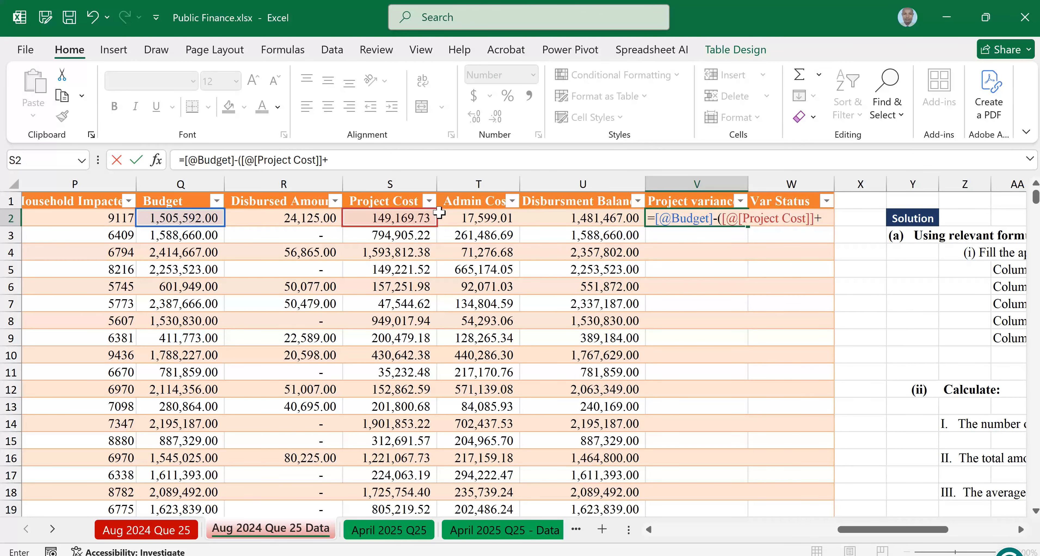
left_click(481, 219)
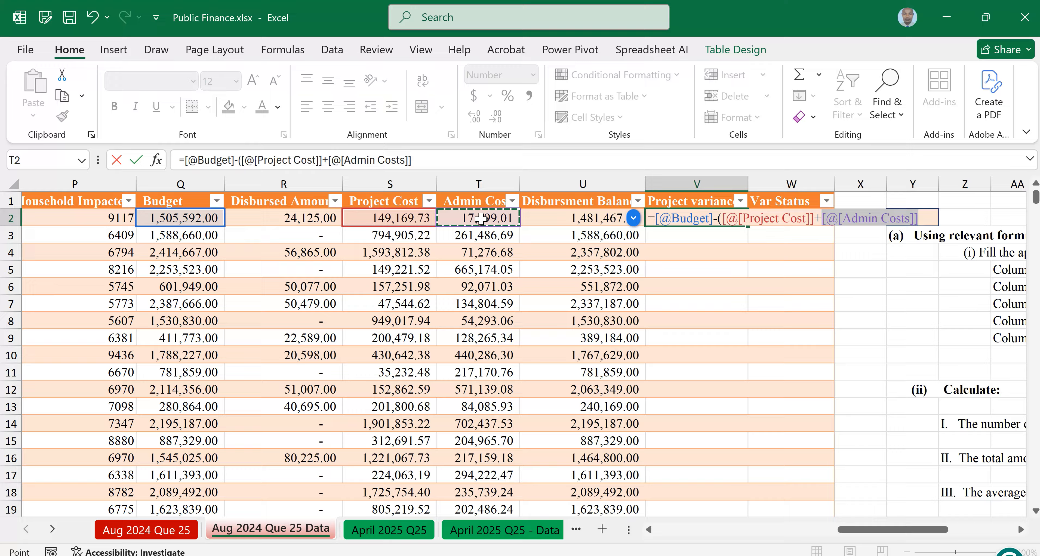
type(")")
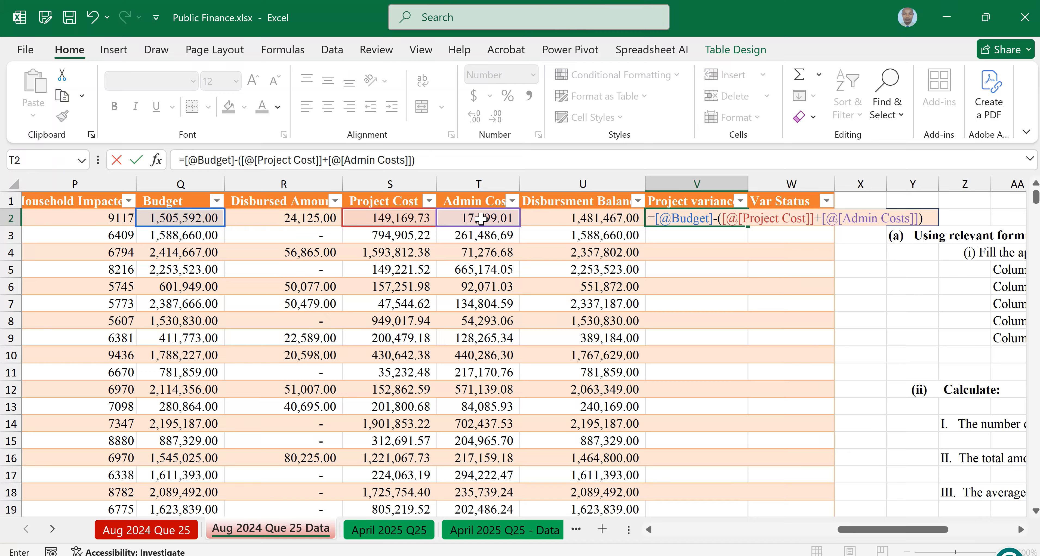
key("Return")
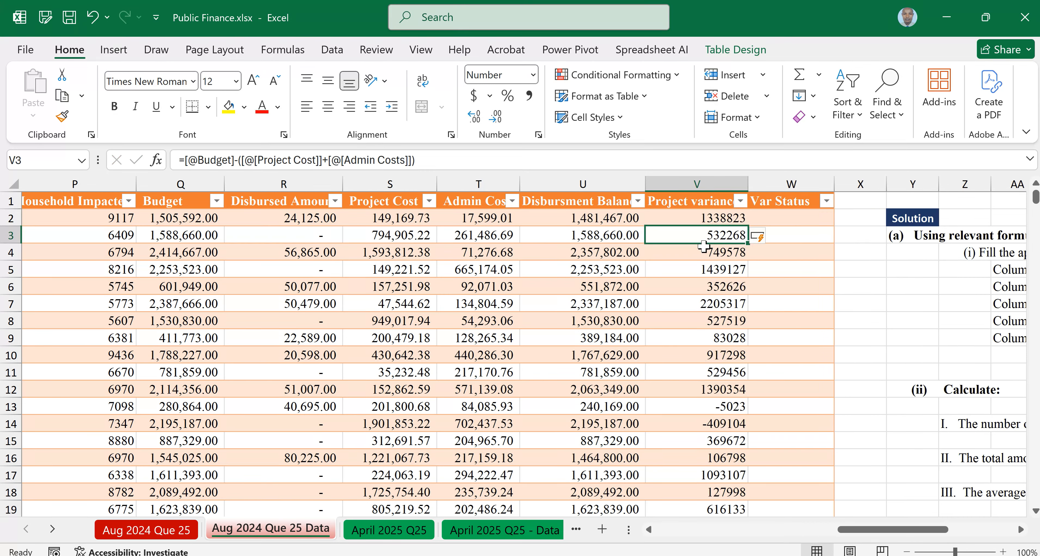
Apply Comma Style to the entire Project variance column V.
left_click(694, 214)
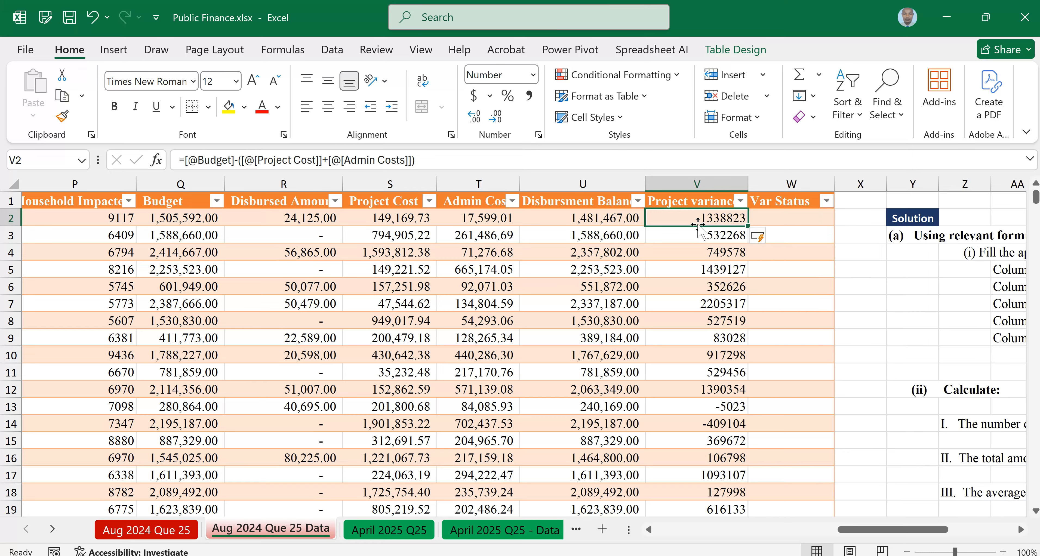
left_click(691, 179)
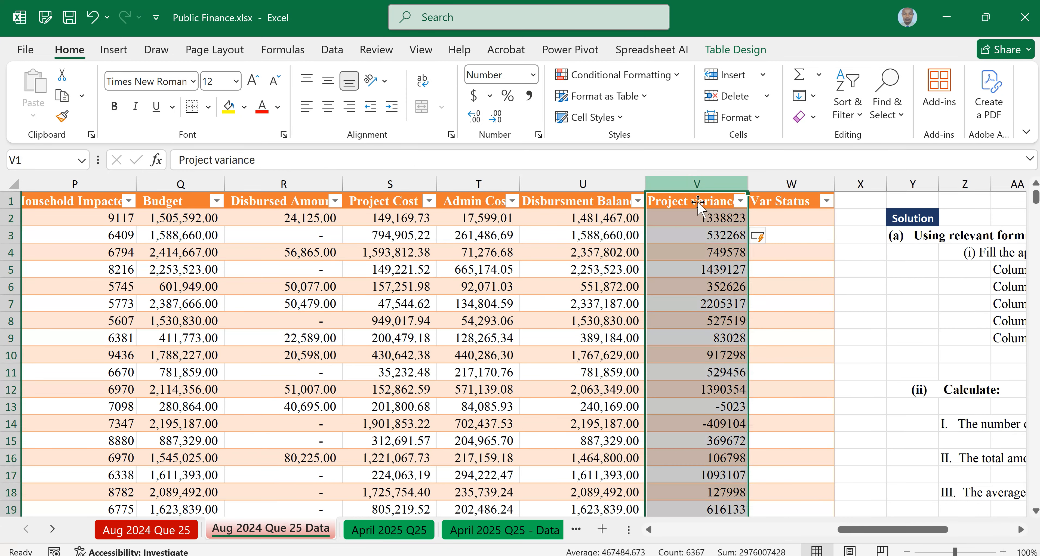
left_click(528, 95)
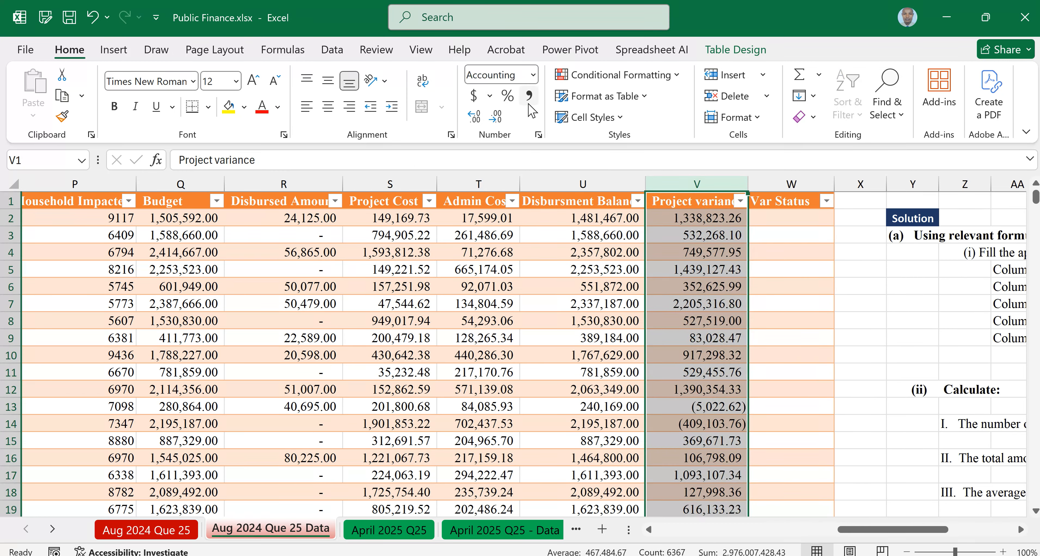
left_click(698, 218)
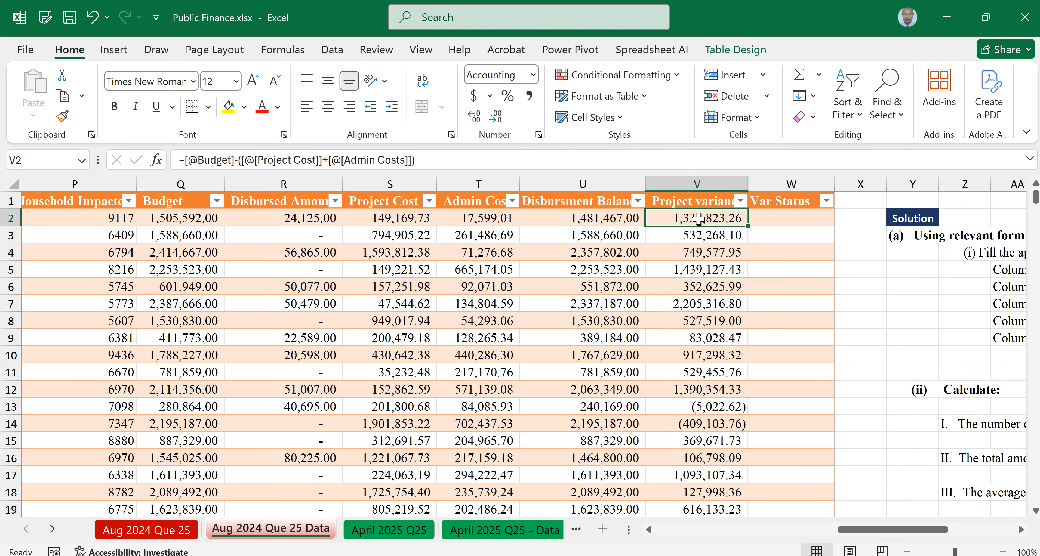
left_click(698, 195)
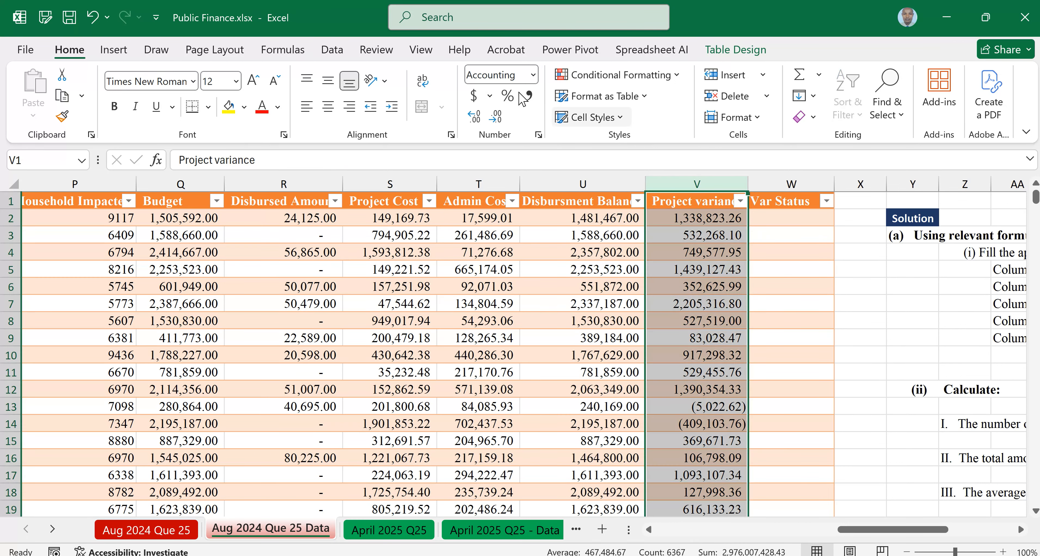
left_click(702, 221)
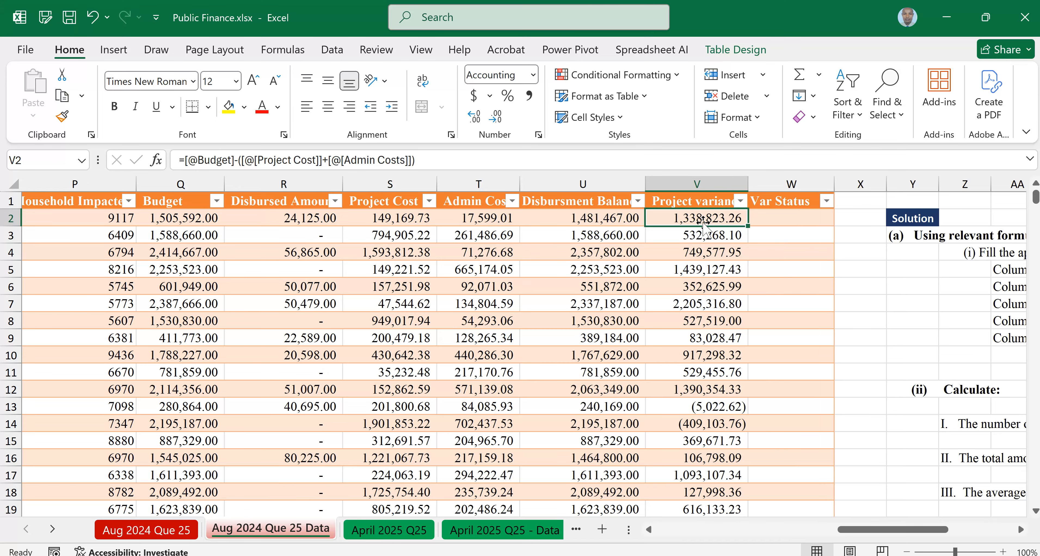
scroll(519, 347, "right", 3)
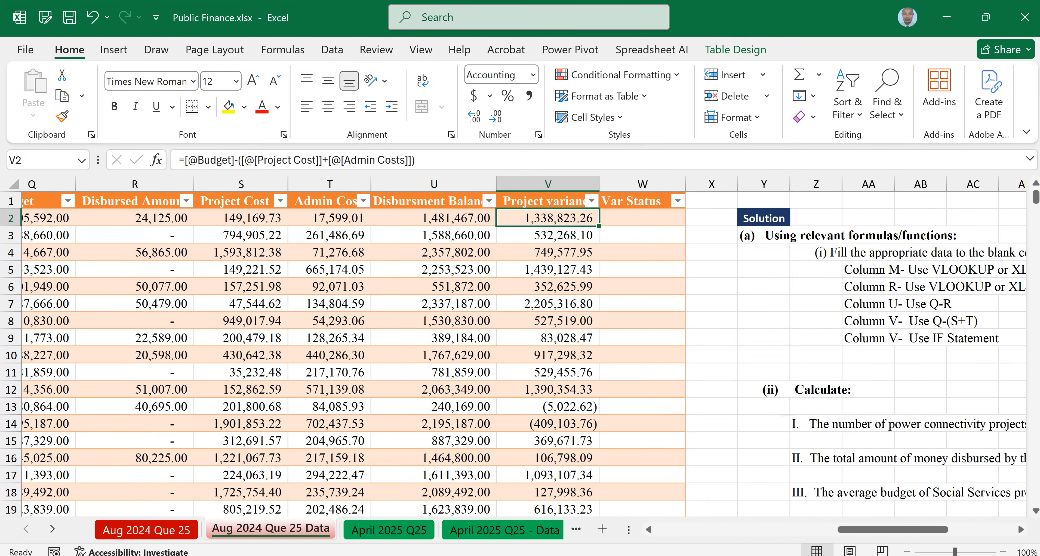
scroll(727, 425, "right", 1)
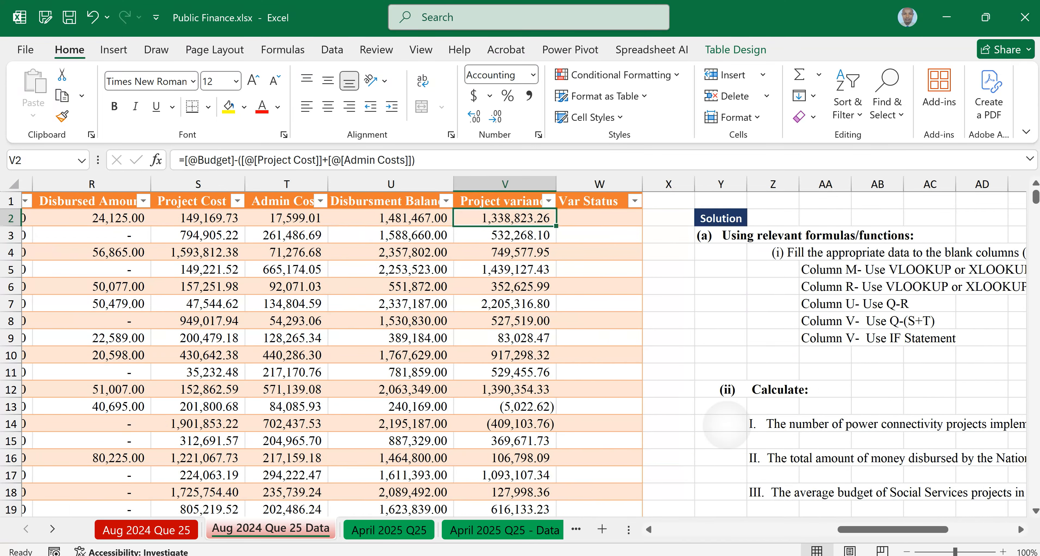
scroll(725, 424, "left", 1)
scroll(808, 446, "left", 1)
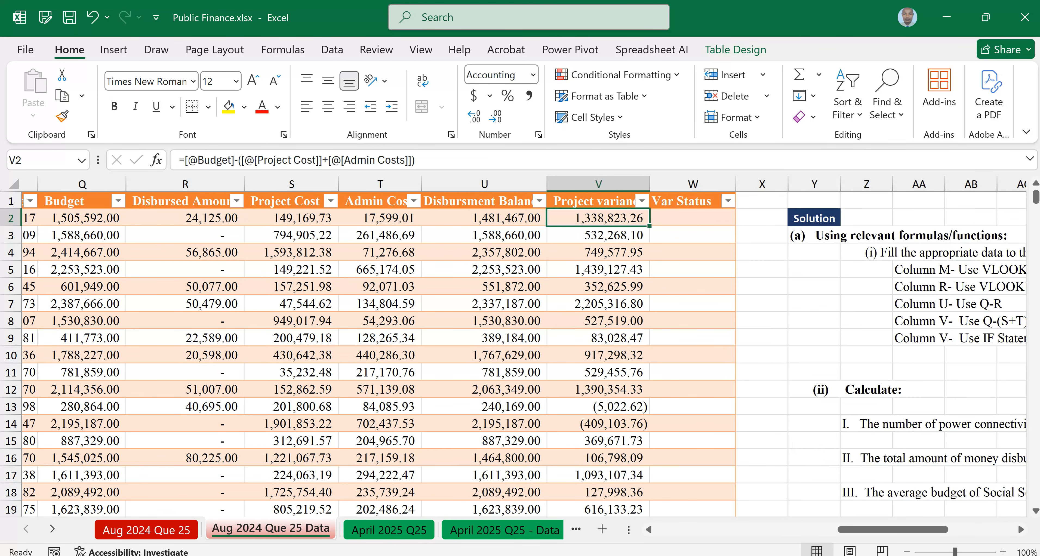
Fill the Var Status column from W2 with the formula =IF([@[Project variance]]>0,"Favourable","Adverse").
left_click(700, 218)
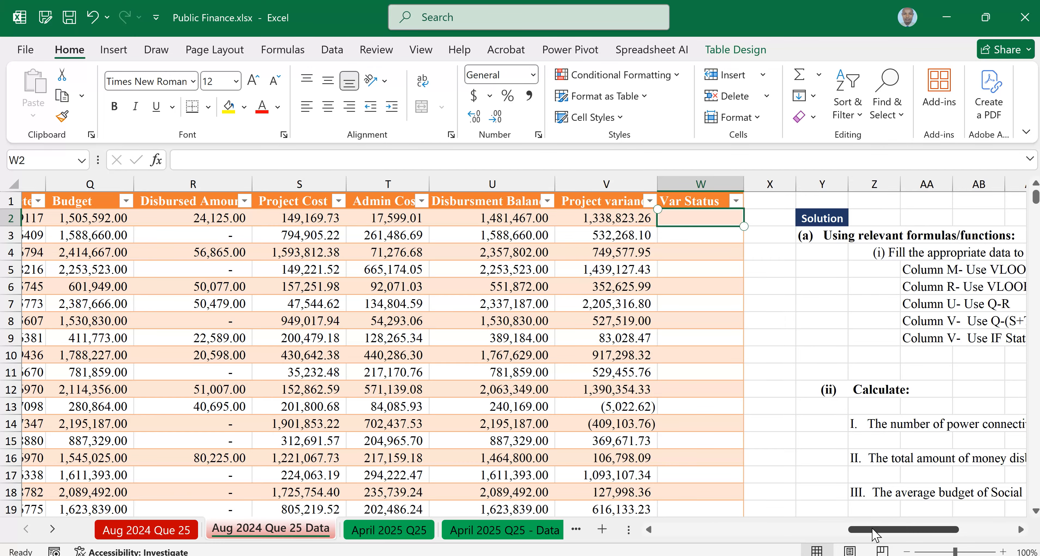
left_click_drag(874, 535, 866, 534)
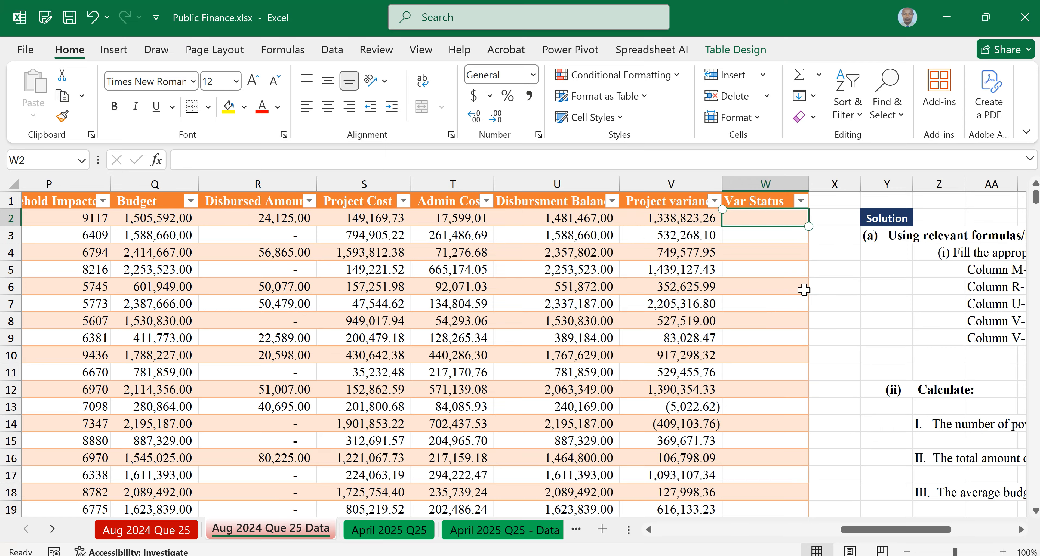
left_click(749, 222)
type("=")
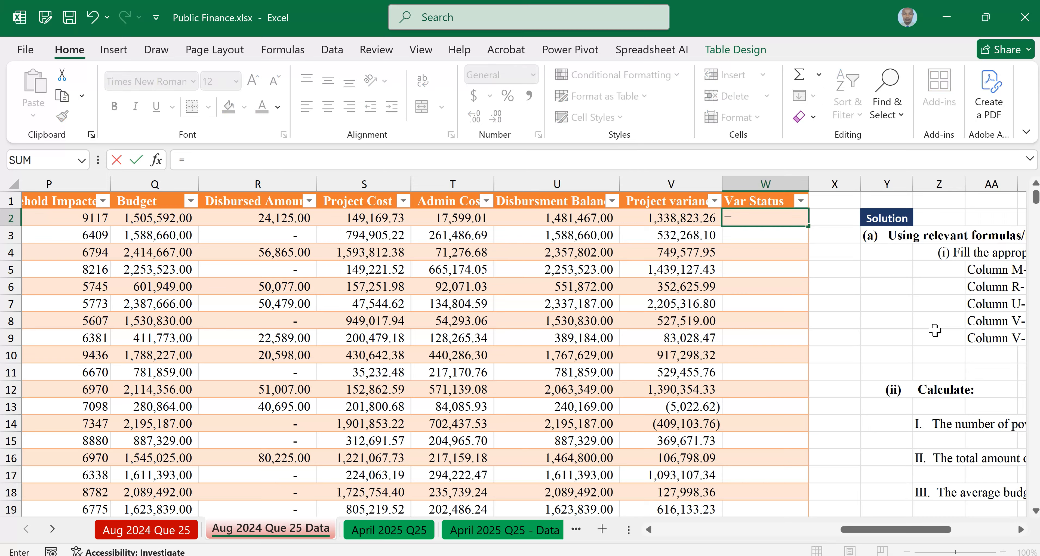
type("IF")
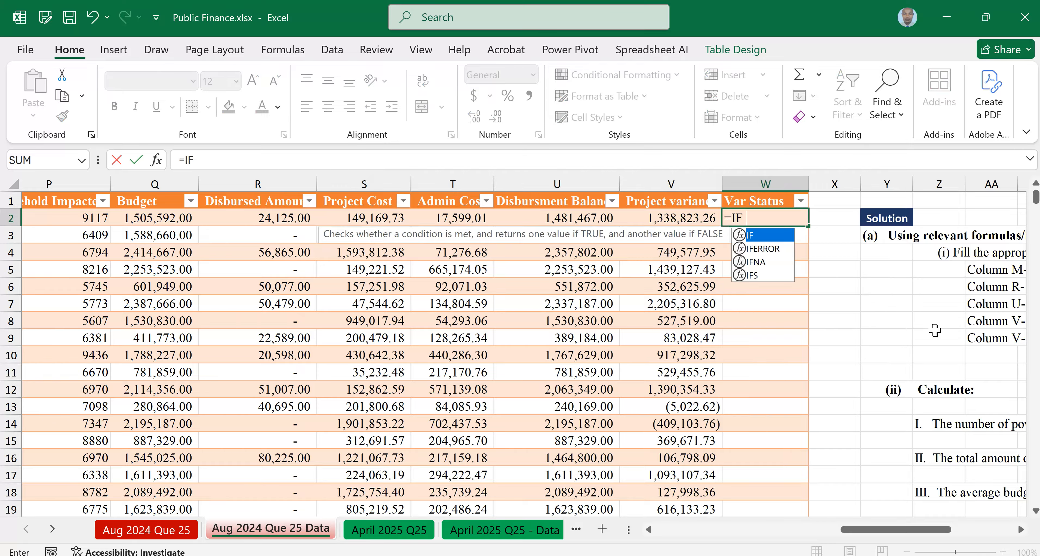
type("(")
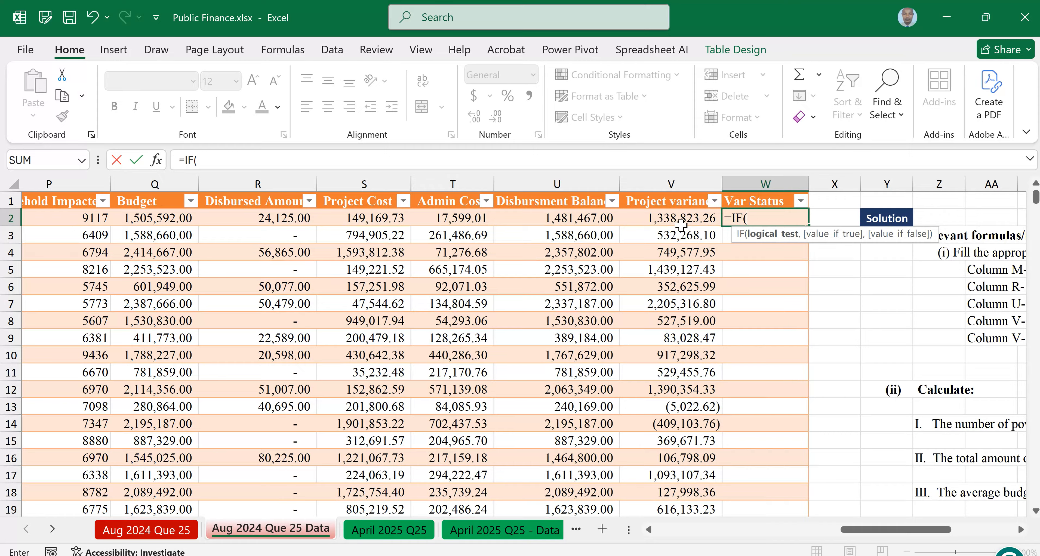
left_click(671, 219)
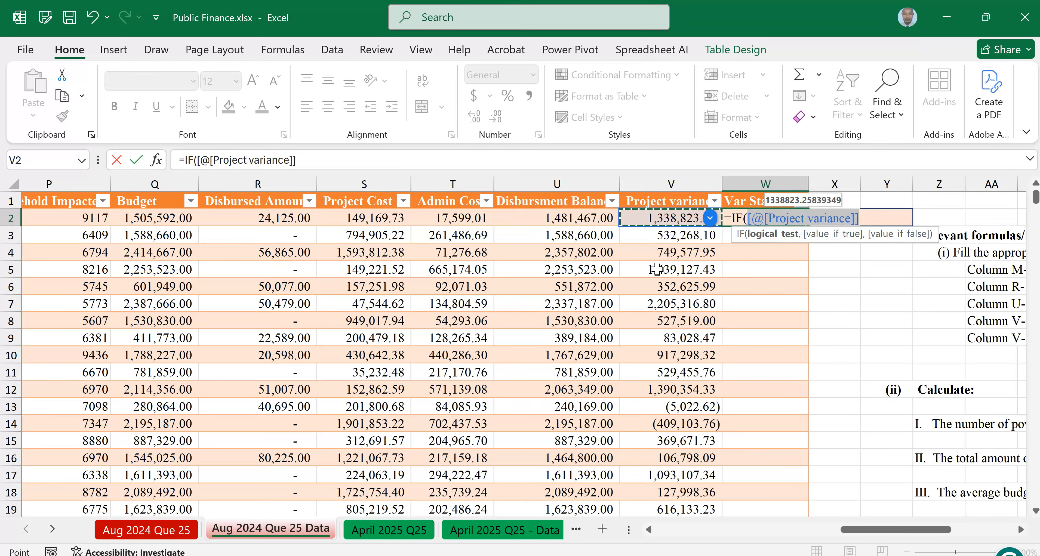
type(">")
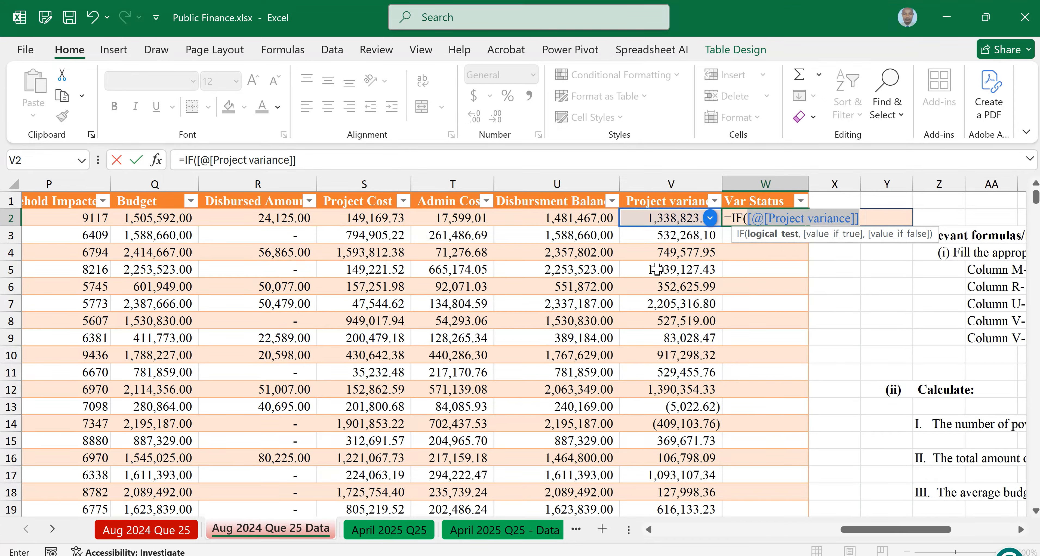
type("0")
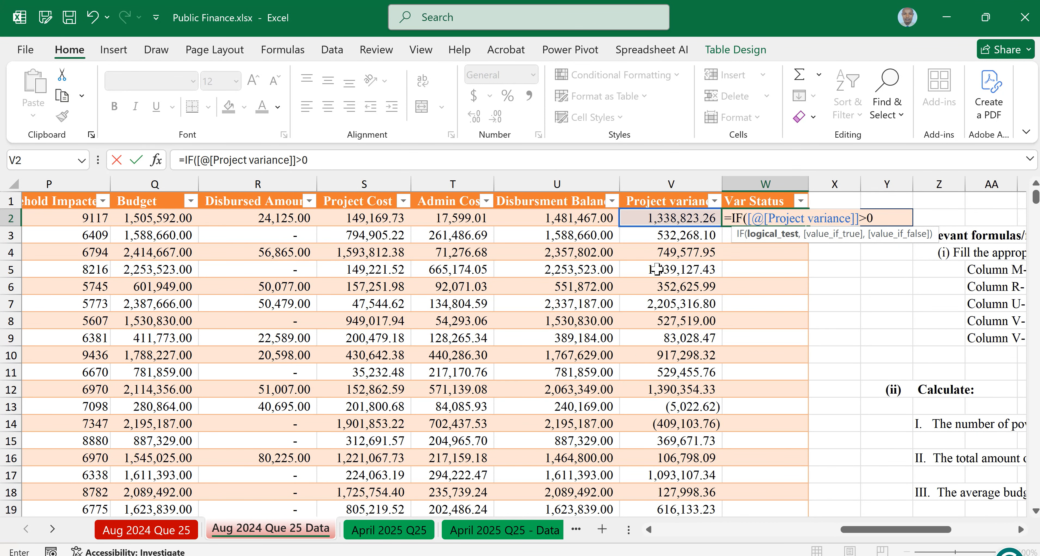
type(",")
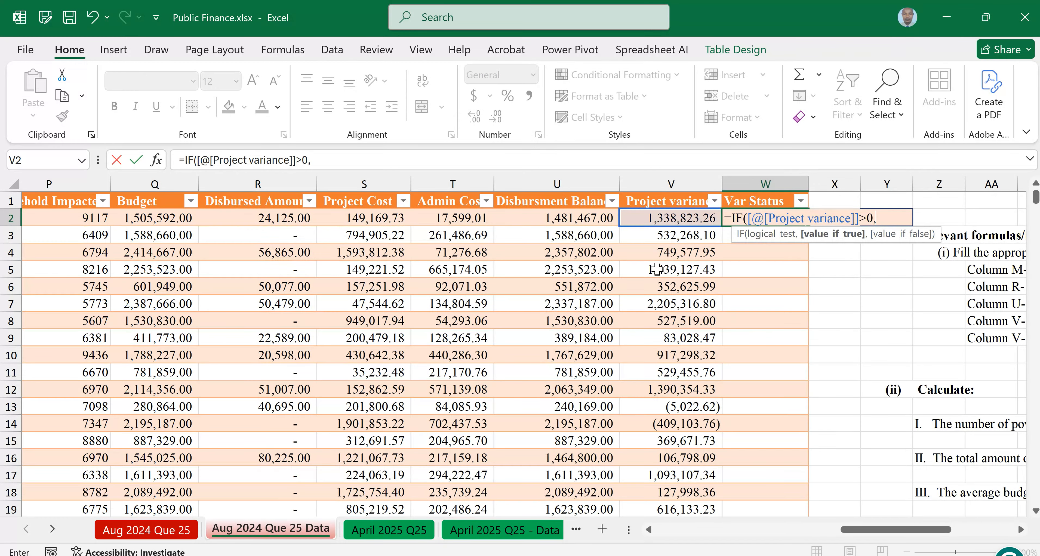
type("\"Favourabl")
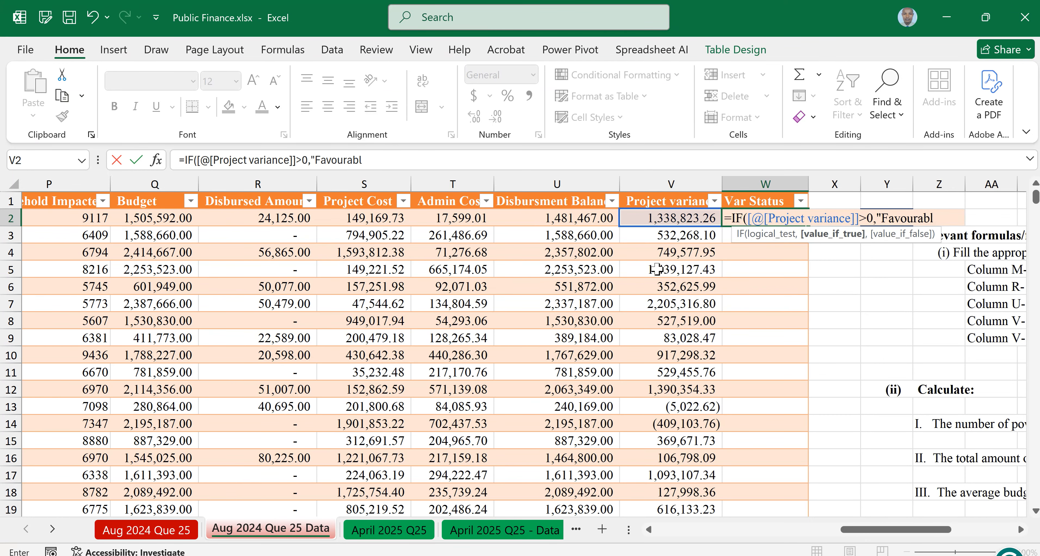
type("e\",\"")
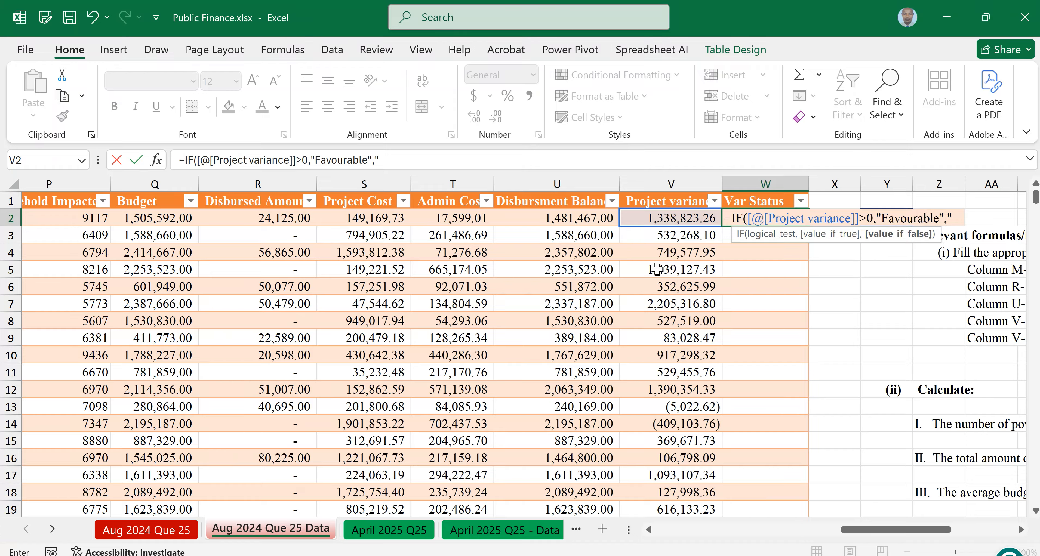
type("Adverse")
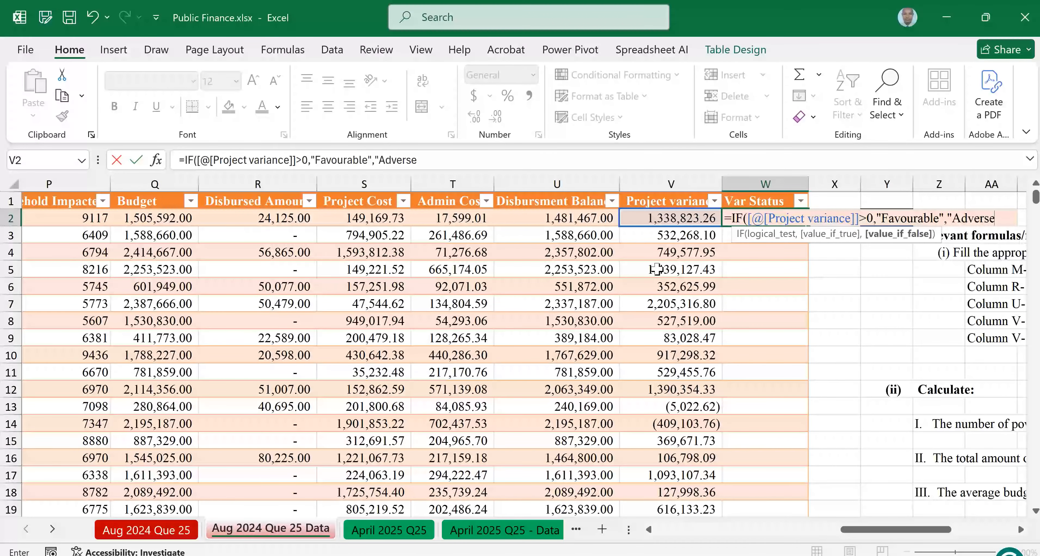
type("\"")
type(")")
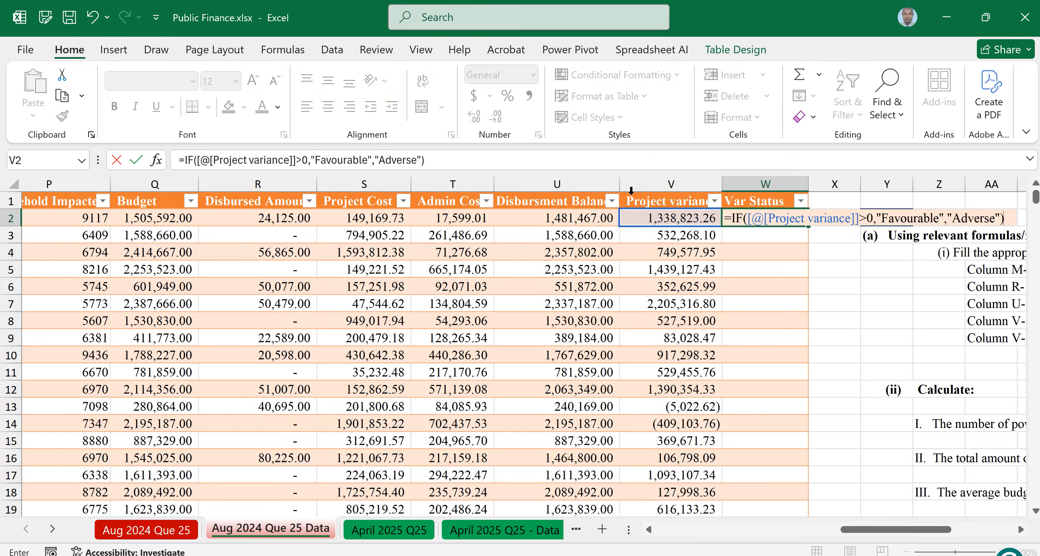
key("ctrl+Return")
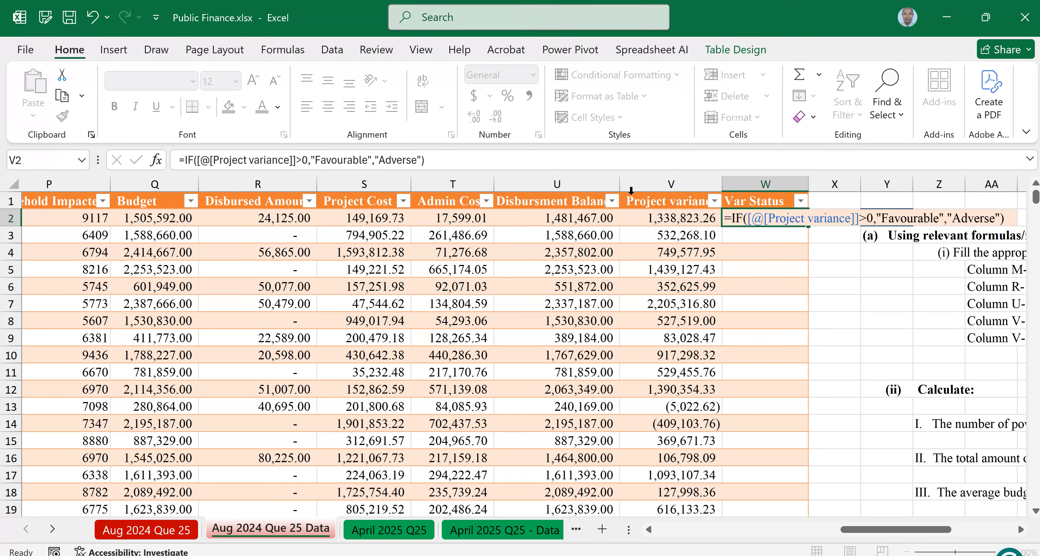
key("Return")
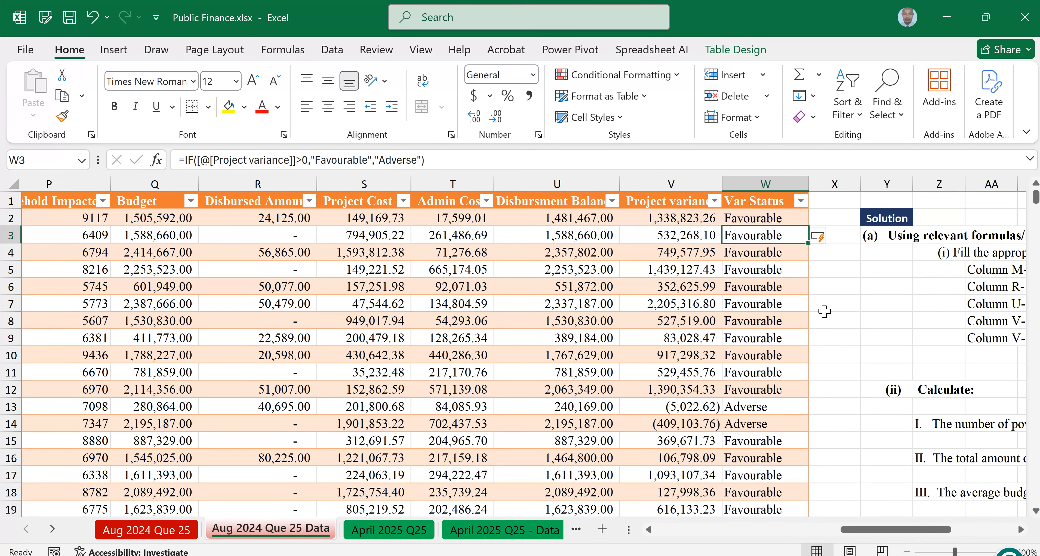
left_click(834, 304)
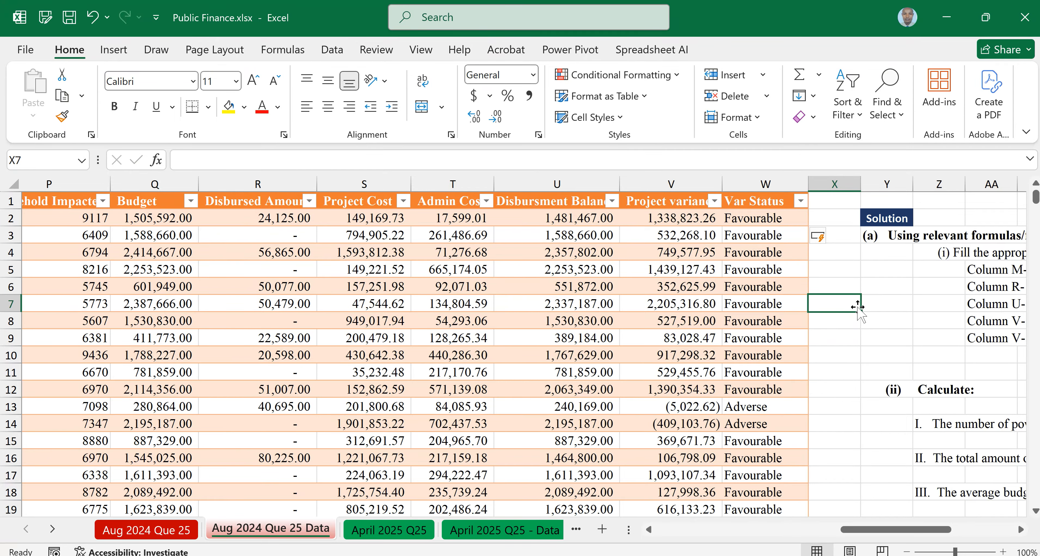
Examine the calculation tasks in part (ii) and the project types listed in the Project column L down to its last row.
key("ctrl+z")
left_click_drag(807, 529, 963, 492)
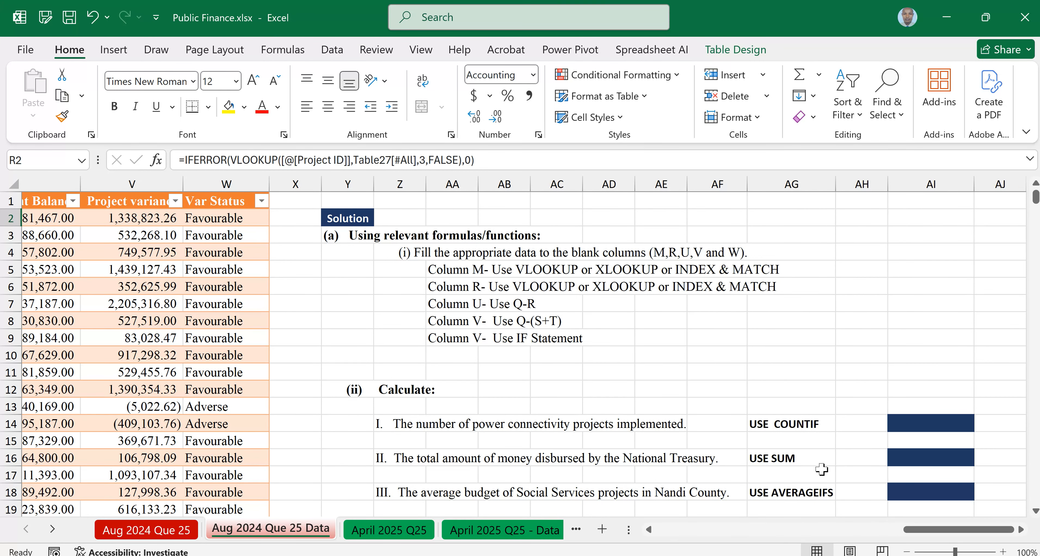
left_click(923, 528)
left_click_drag(924, 528, 775, 517)
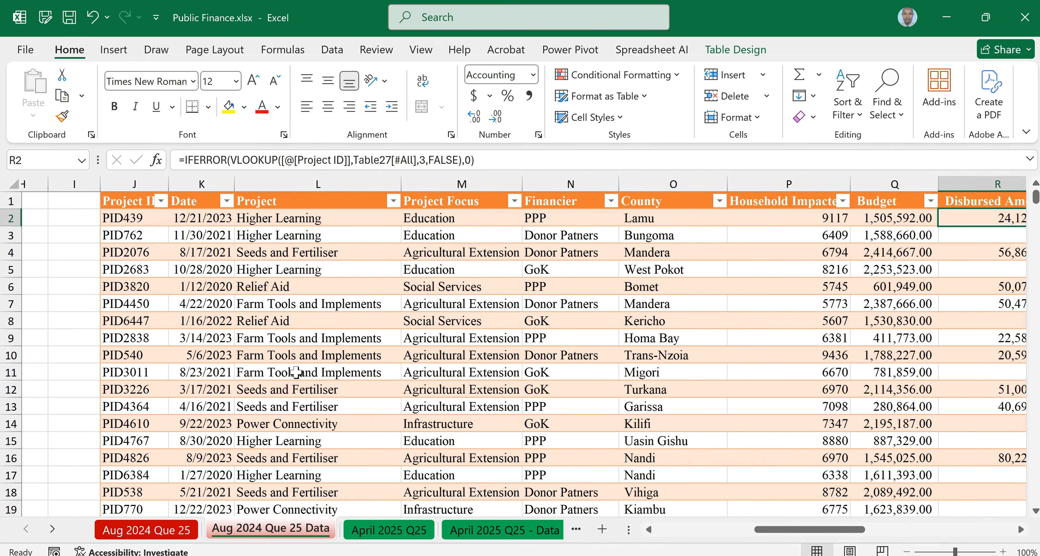
left_click(296, 373)
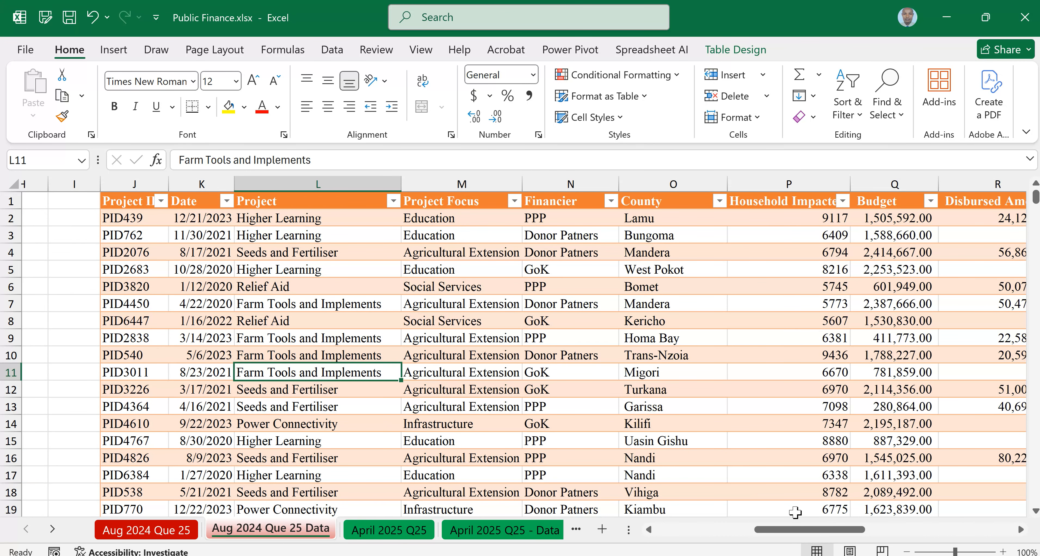
left_click_drag(791, 529, 770, 530)
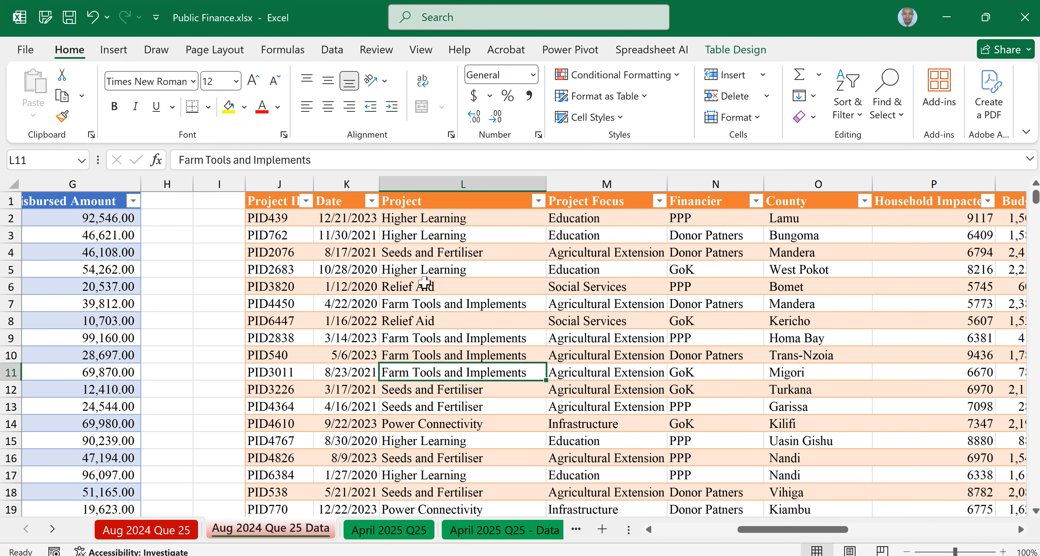
left_click(422, 183)
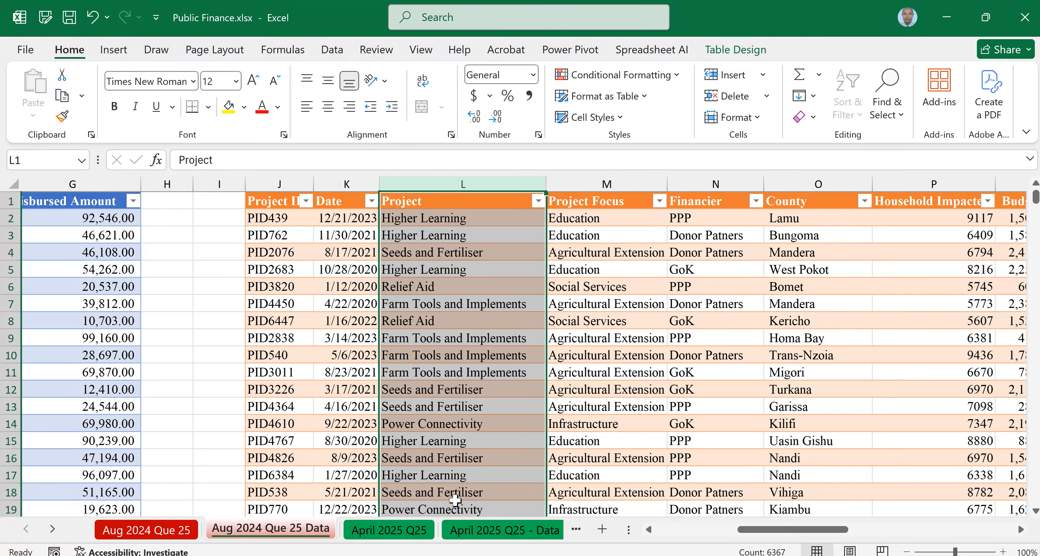
left_click(441, 511)
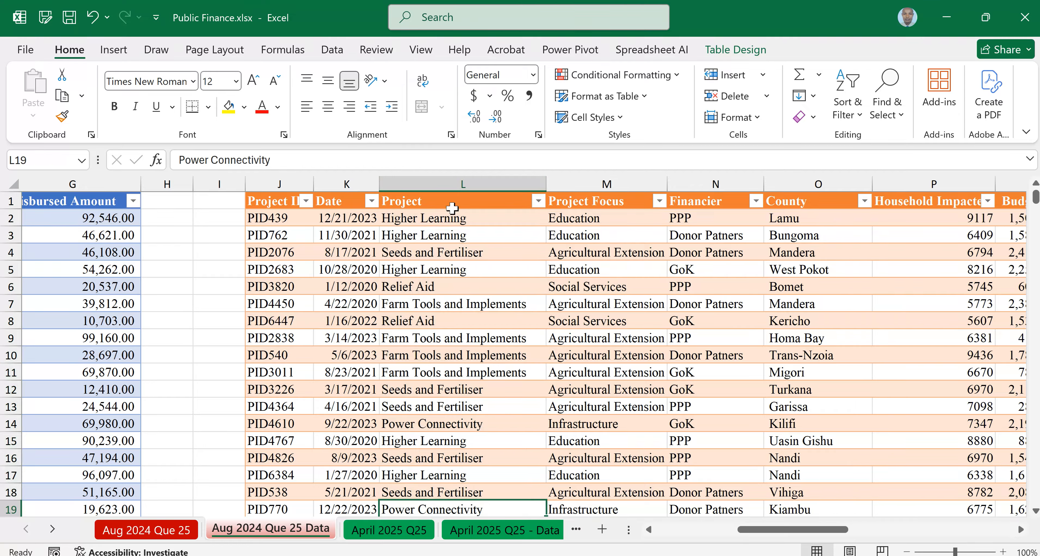
left_click(444, 220)
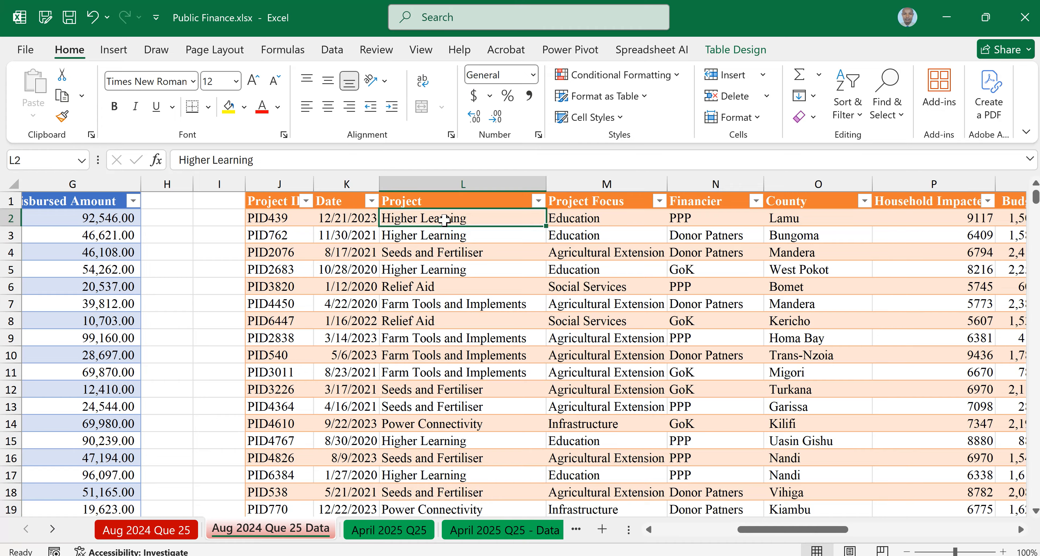
key("ctrl+Down")
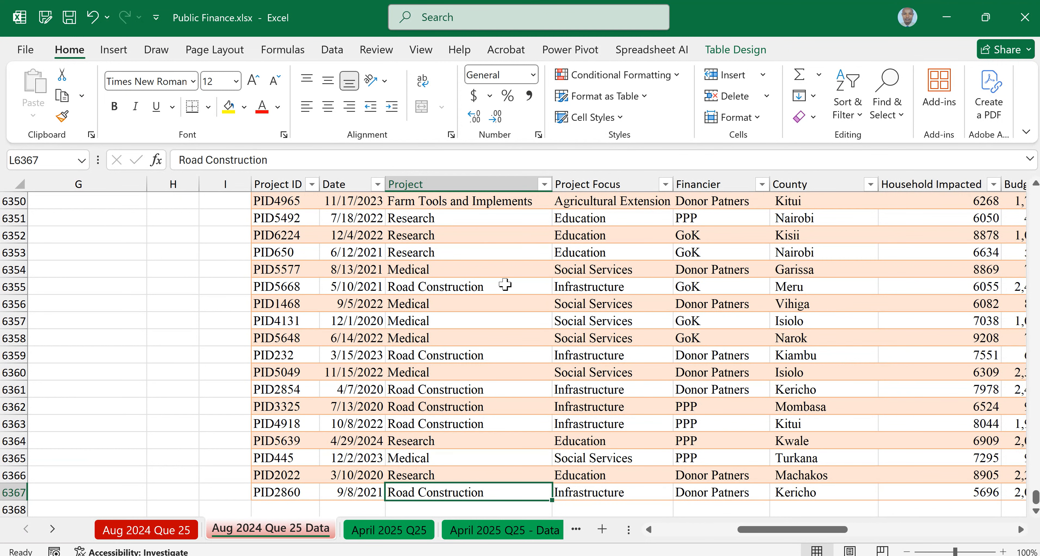
scroll(505, 285, "up", 8)
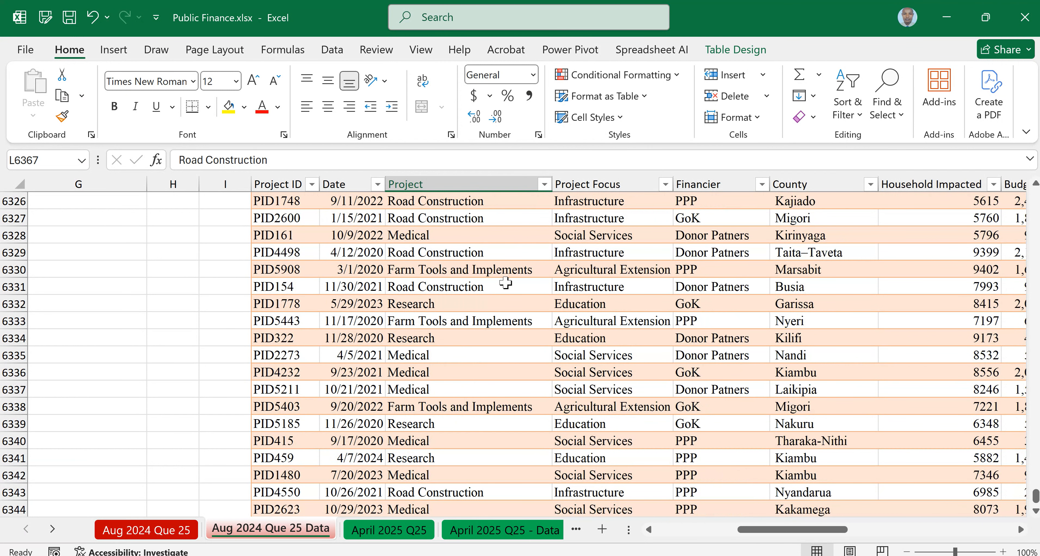
scroll(505, 284, "up", 20)
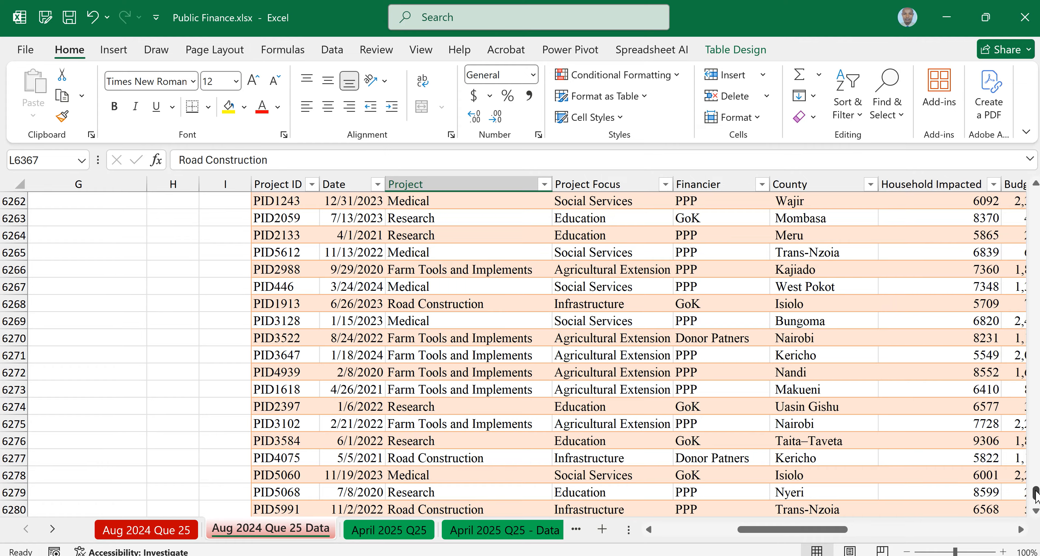
key("ctrl+Up")
Start a COUNTIF formula in AI14 for the power connectivity projects, using the Power Connectivity cell L14 as the range argument.
left_click_drag(812, 528, 1024, 516)
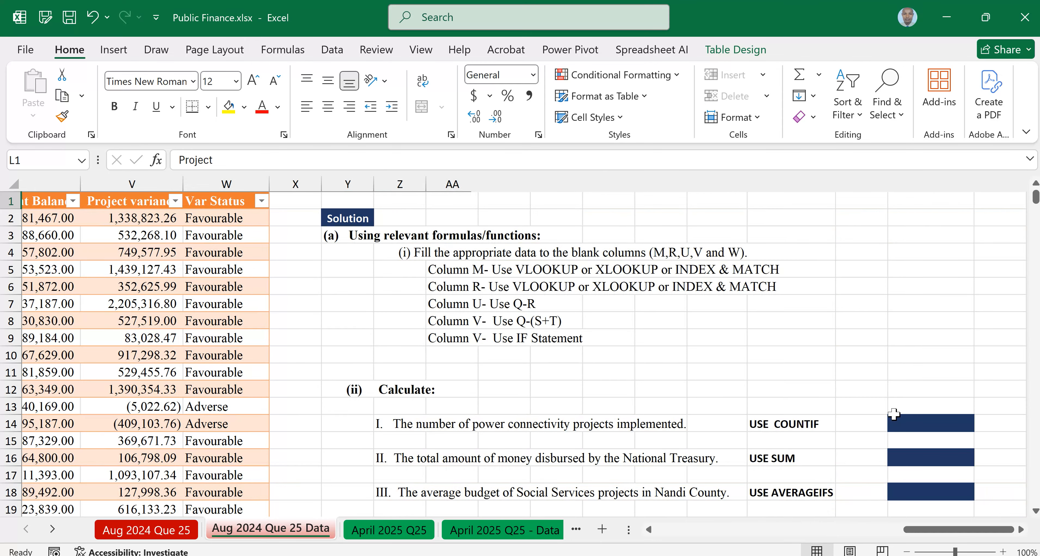
left_click(911, 422)
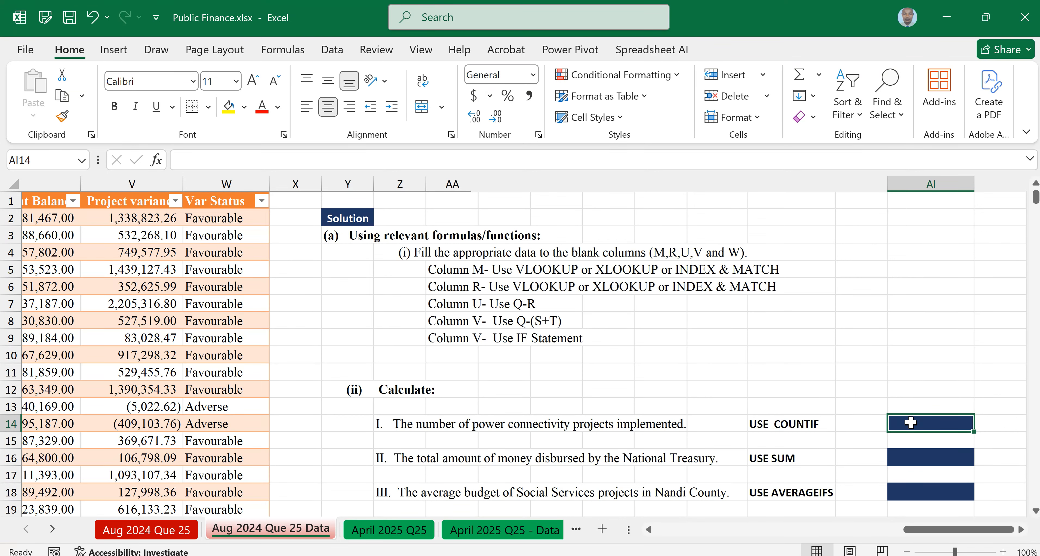
scroll(512, 353, "down", 1)
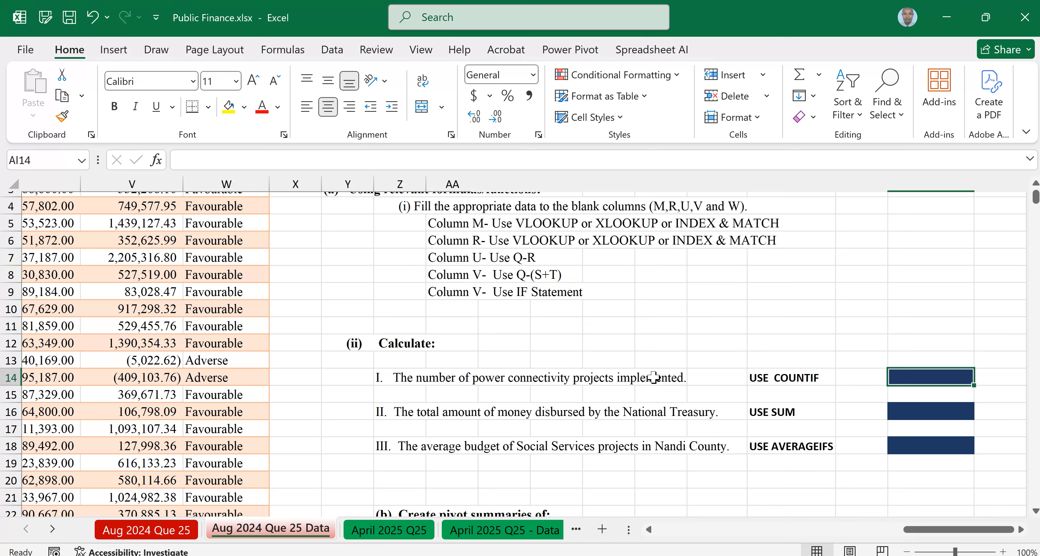
type("=")
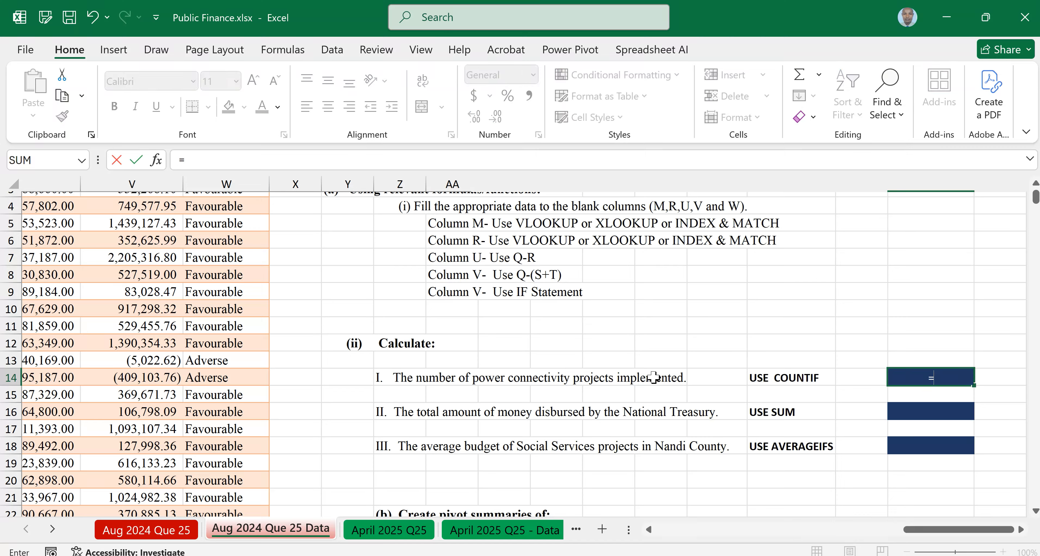
type("C")
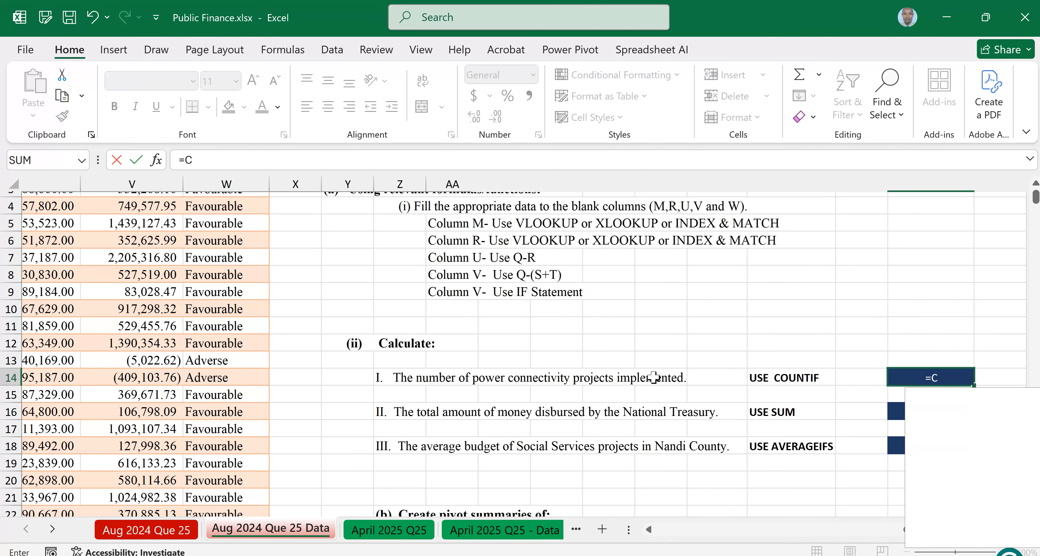
type("OUNTIF")
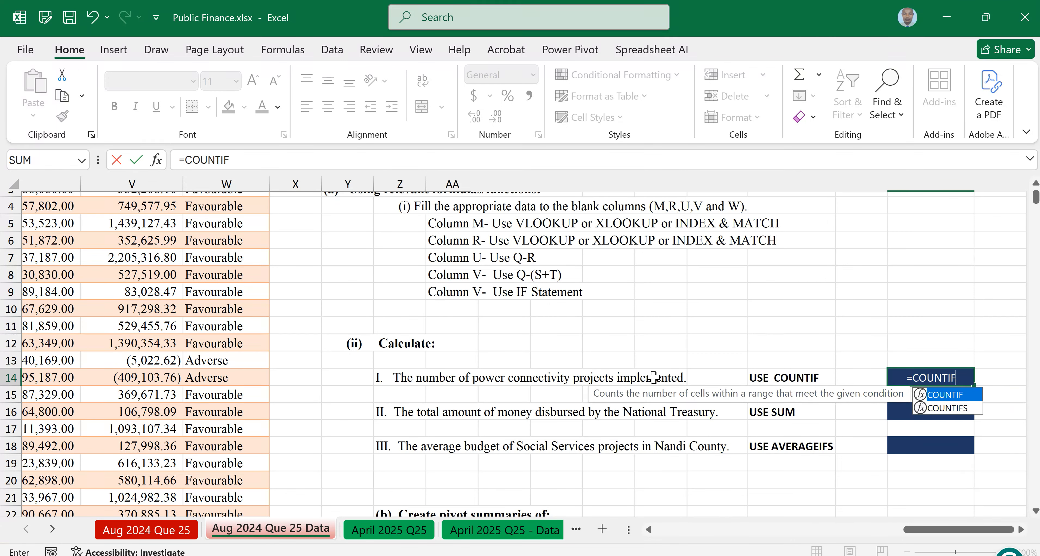
type("(")
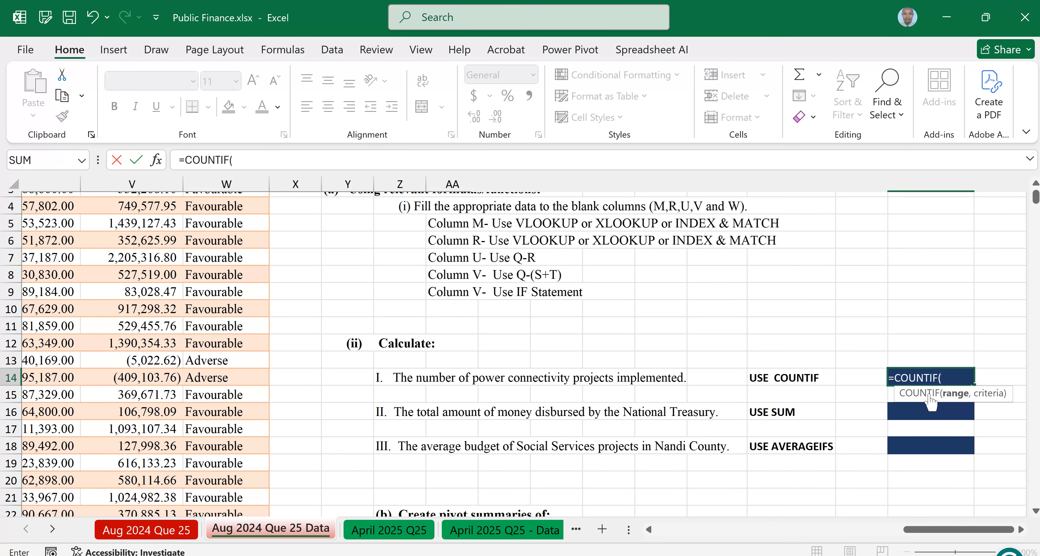
left_click_drag(948, 529, 719, 533)
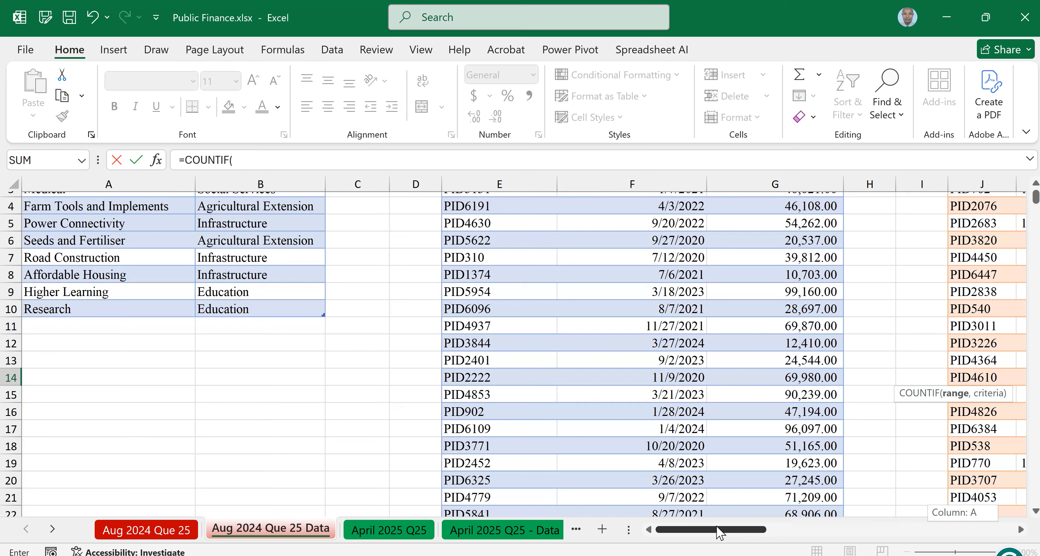
left_click_drag(718, 533, 777, 533)
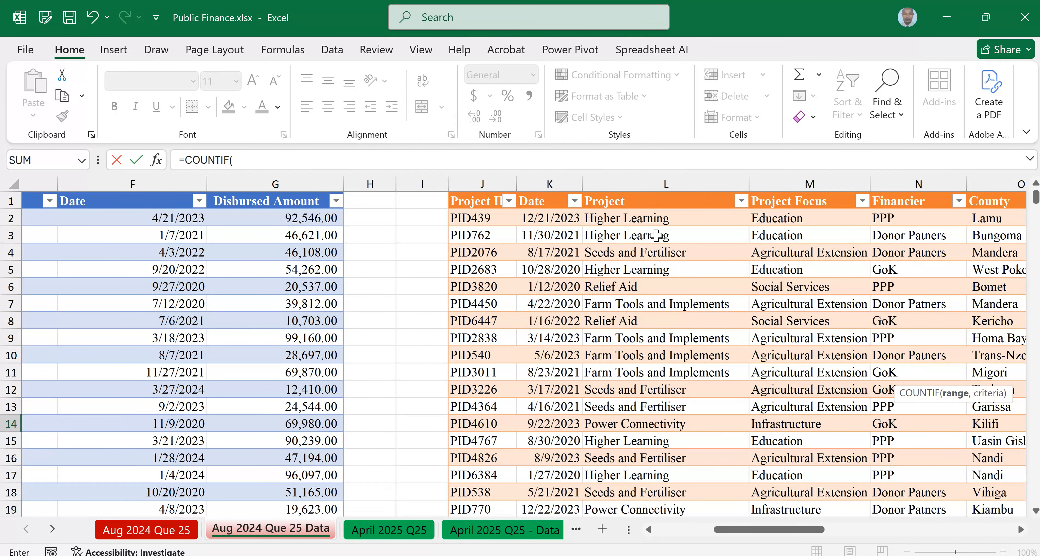
scroll(656, 236, "down", 1)
scroll(662, 183, "up", 1)
left_click(614, 423)
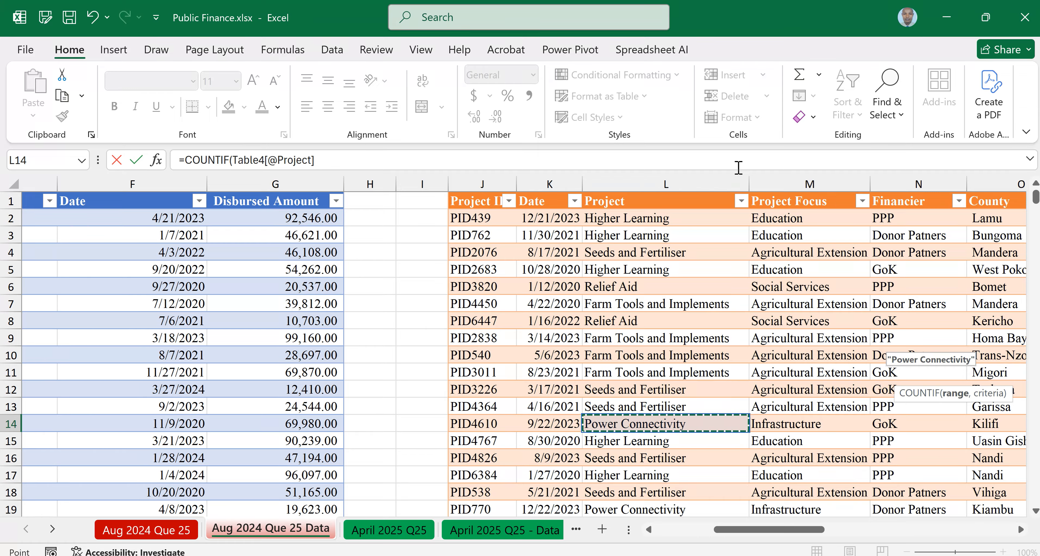
type(",")
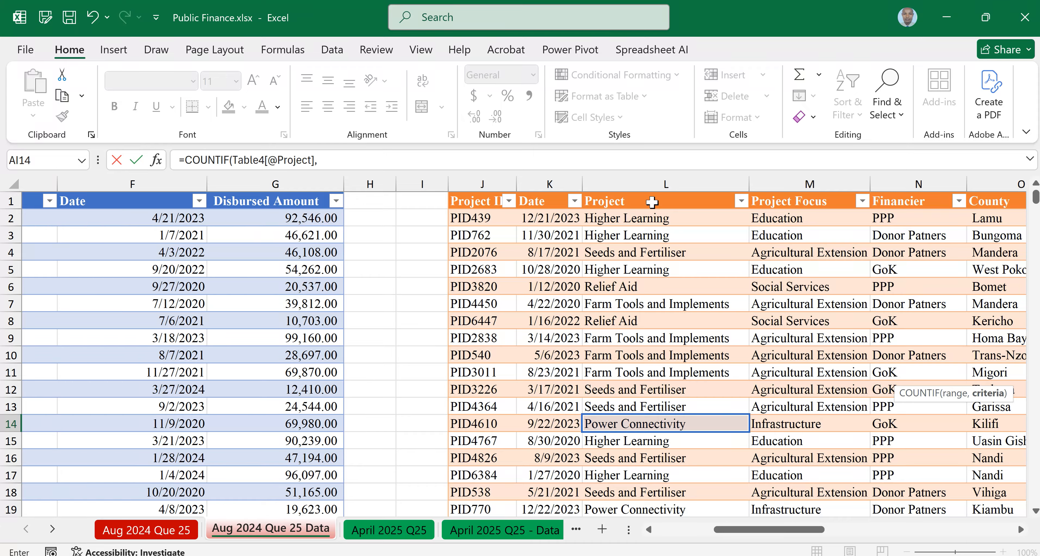
left_click(640, 202)
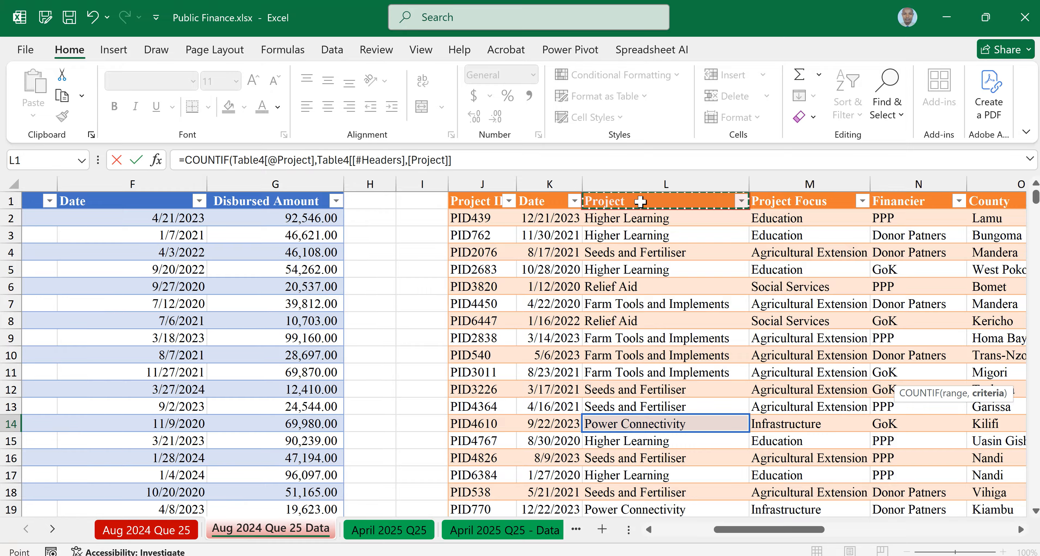
key("ctrl+shift+Down")
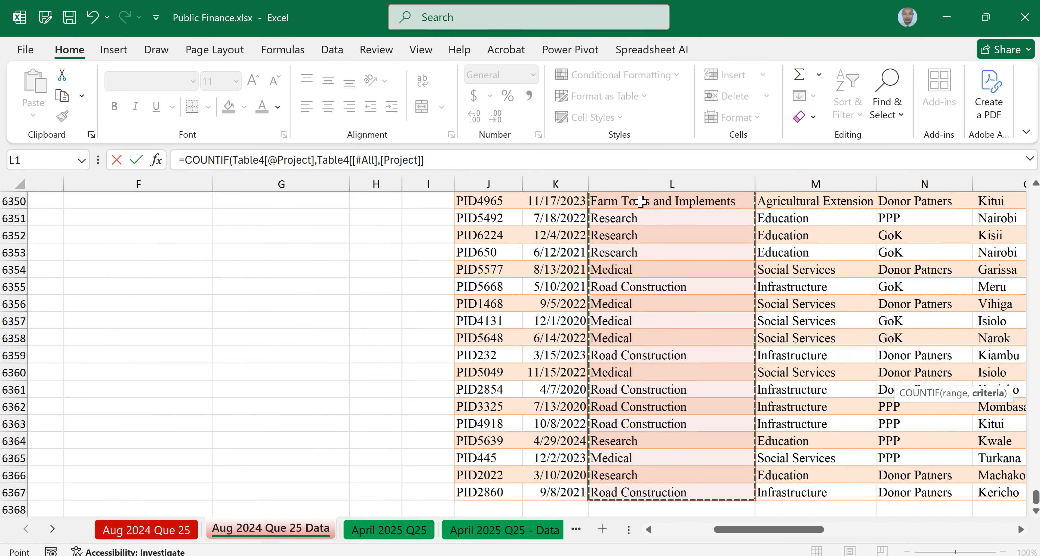
type(")")
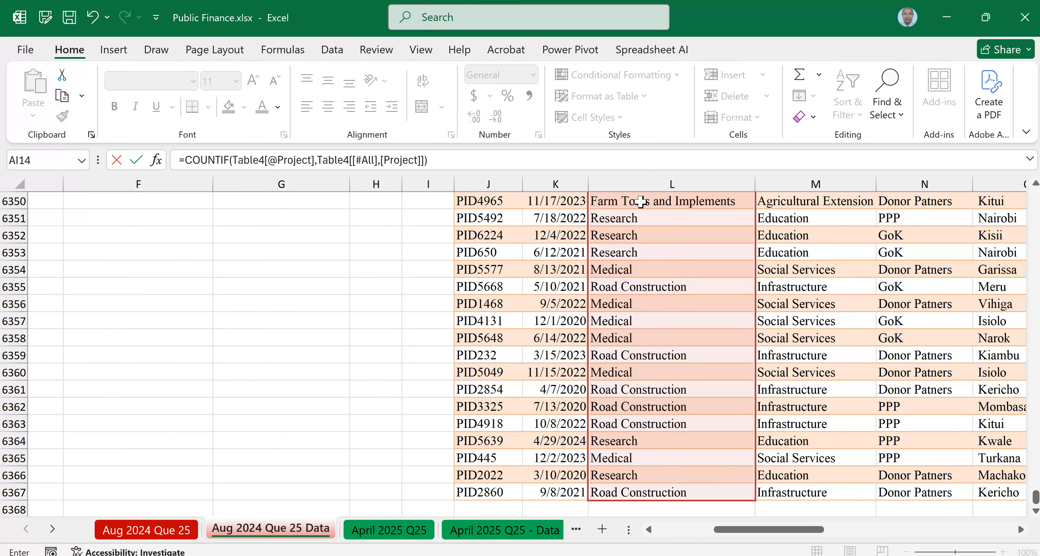
key("Return")
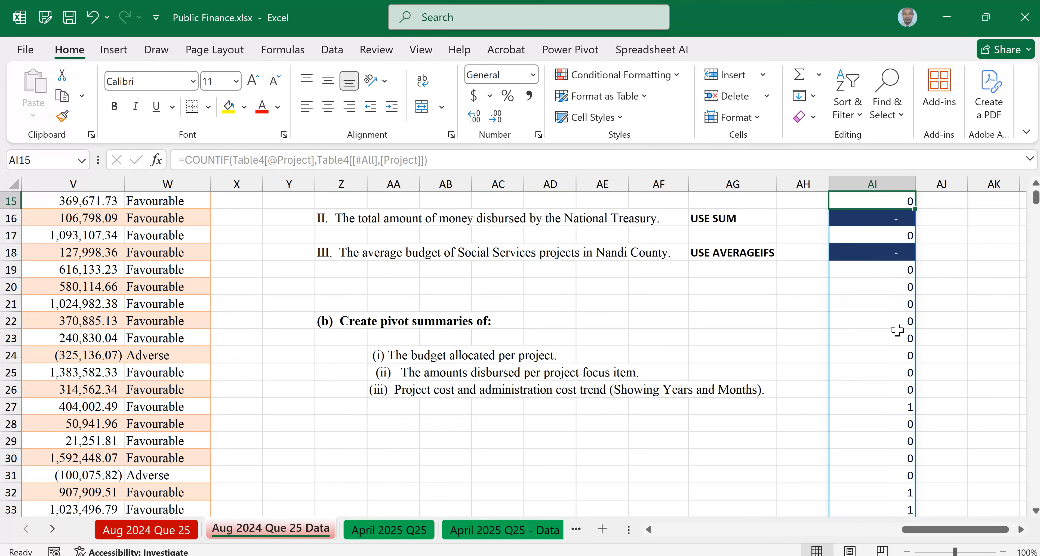
Check the results in column AI and undo the COUNTIF formula entry.
scroll(898, 349, "up", 5)
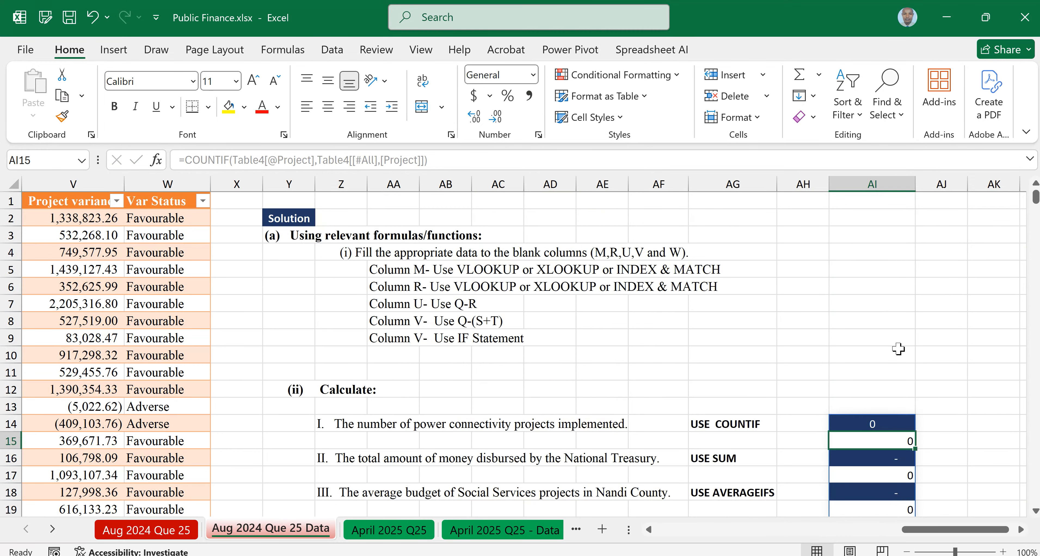
scroll(897, 349, "down", 4)
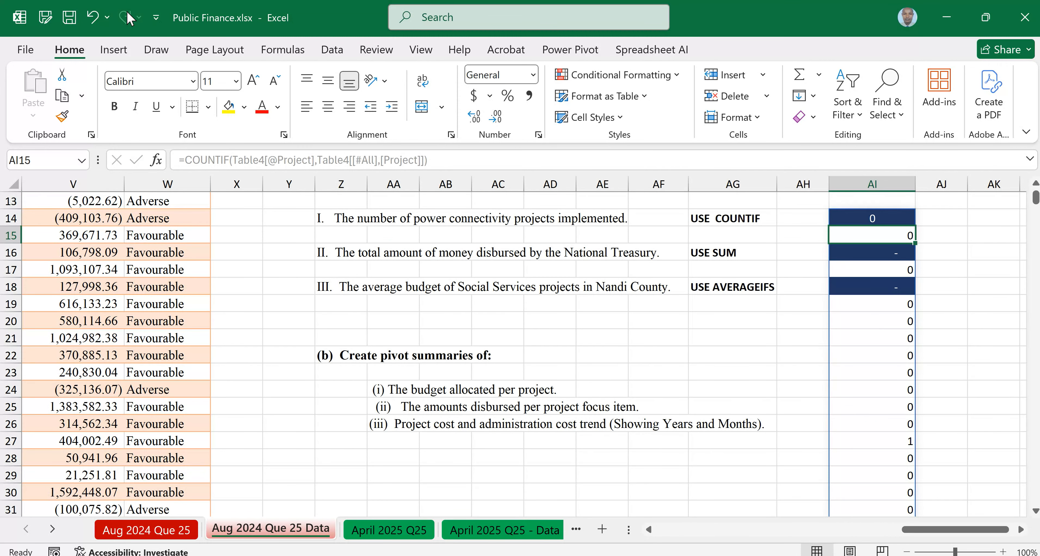
left_click(93, 16)
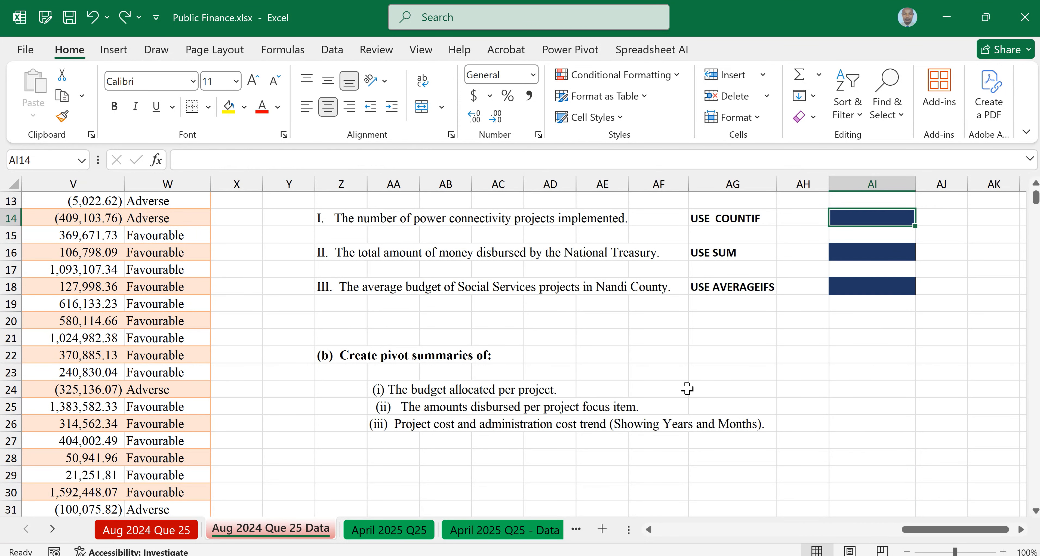
Begin a COUNTIF formula in AI14 with the full Project column data as its range: =COUNTIF(Table4[Project],.
scroll(826, 410, "up", 3)
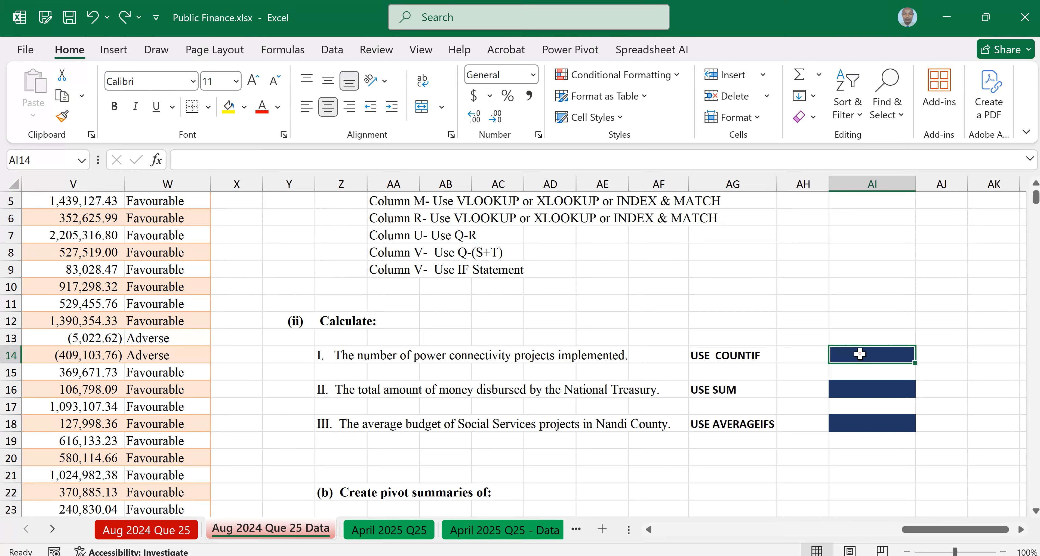
type("=")
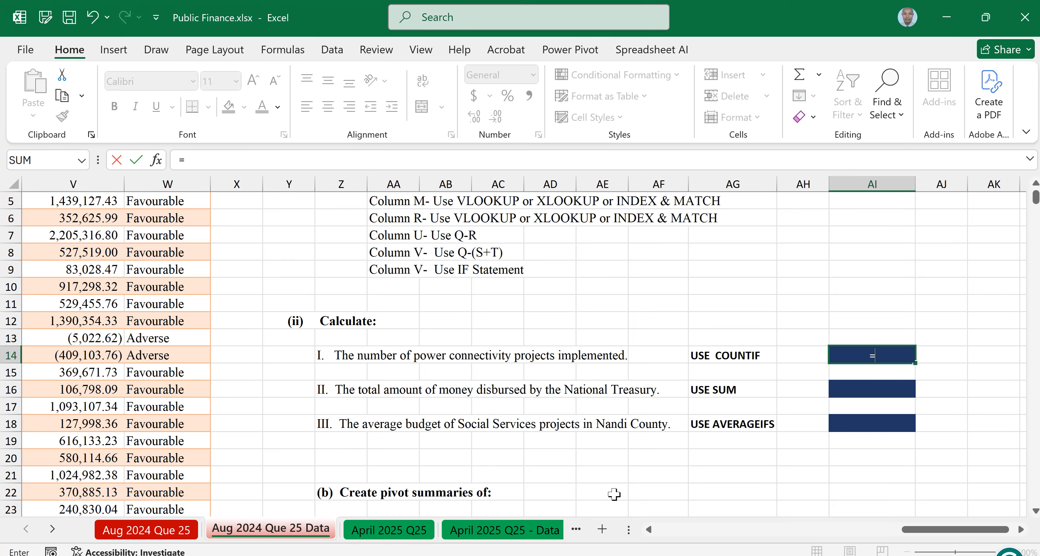
type("CO")
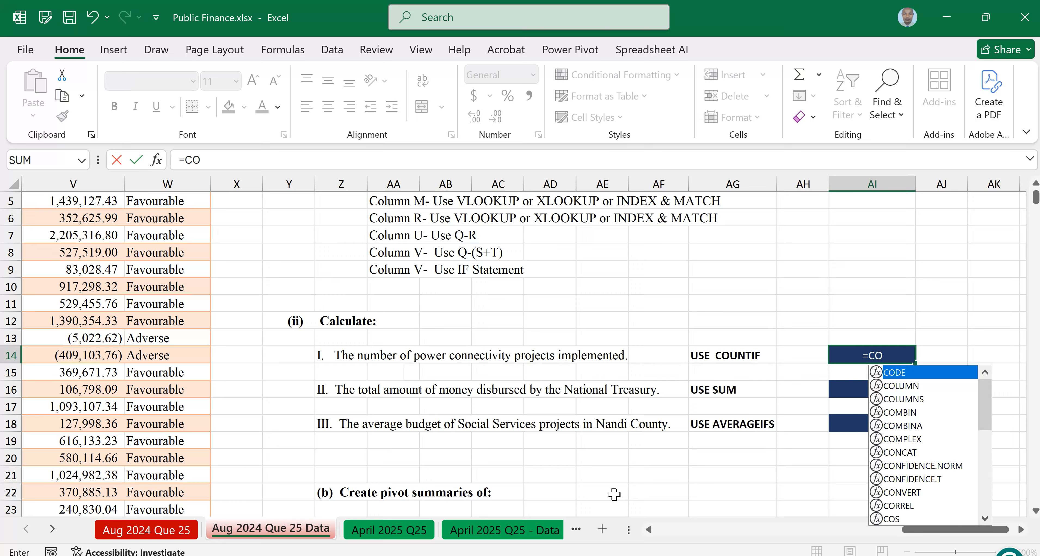
type("UNTIF")
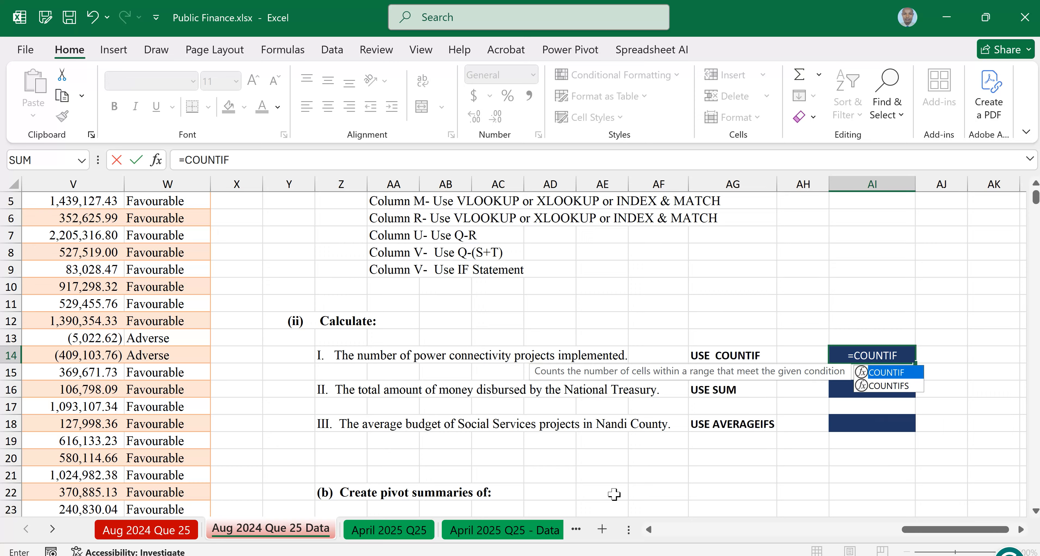
type("(")
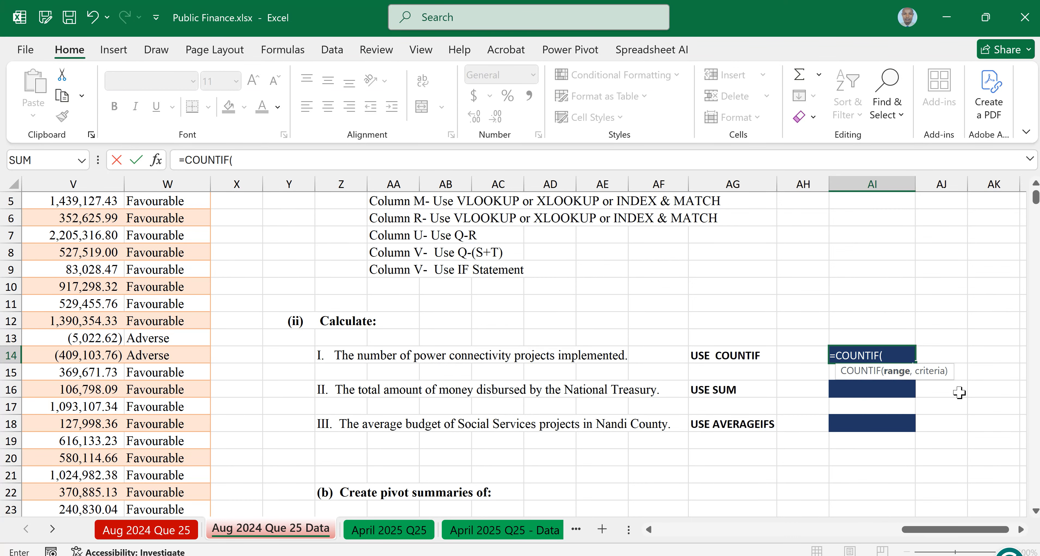
scroll(871, 345, "up", 2)
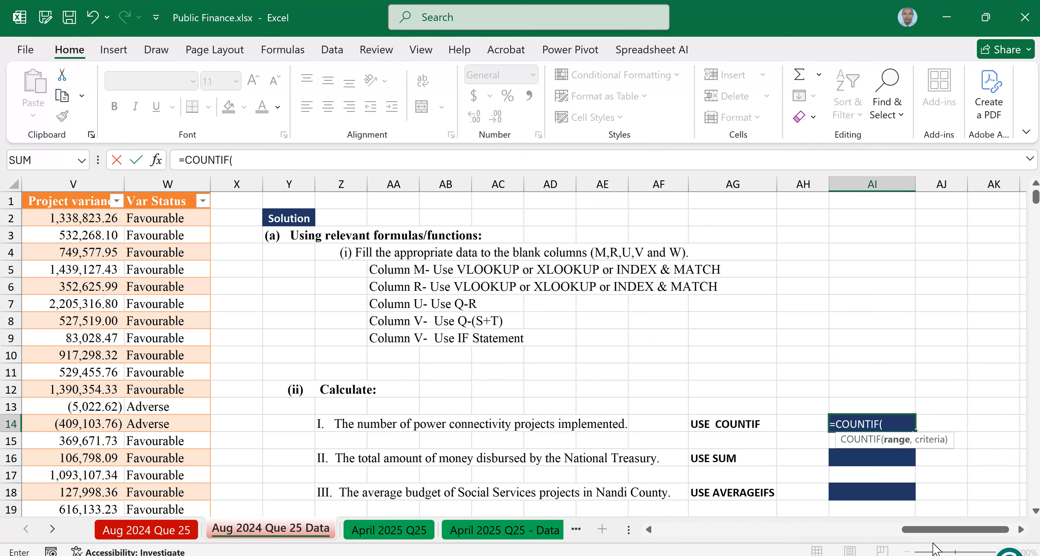
left_click_drag(933, 533, 763, 533)
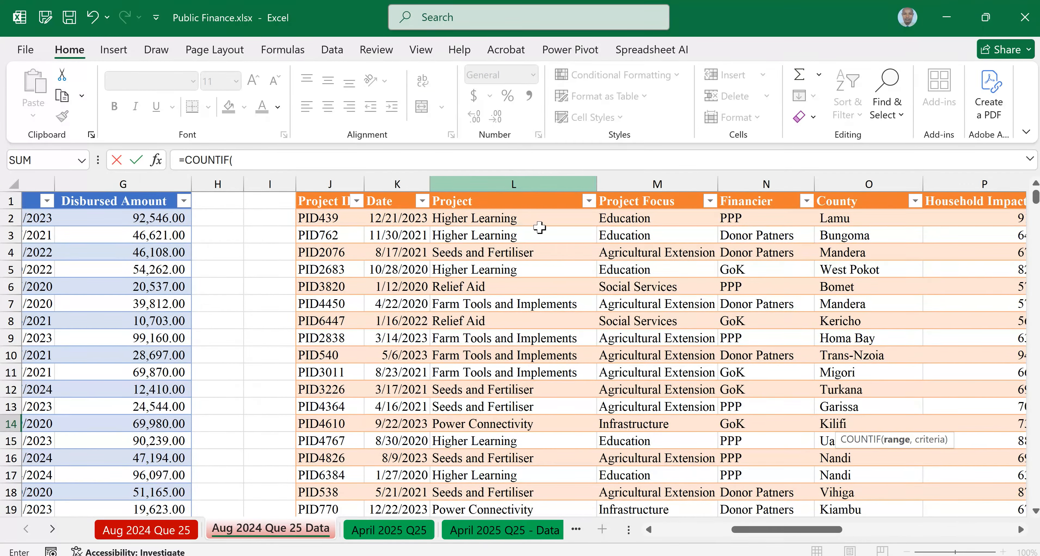
left_click(484, 218)
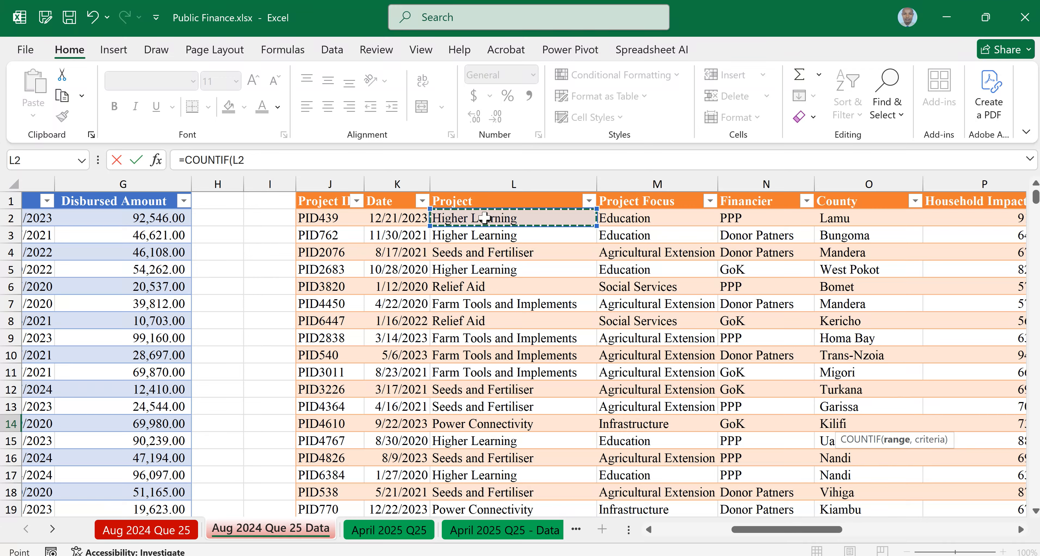
key("ctrl+shift+Down")
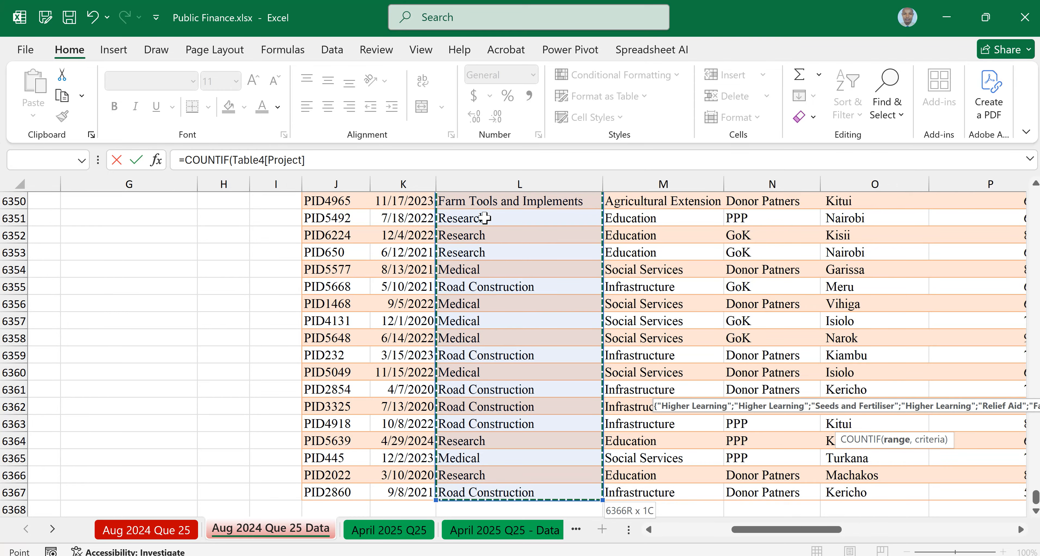
type(",")
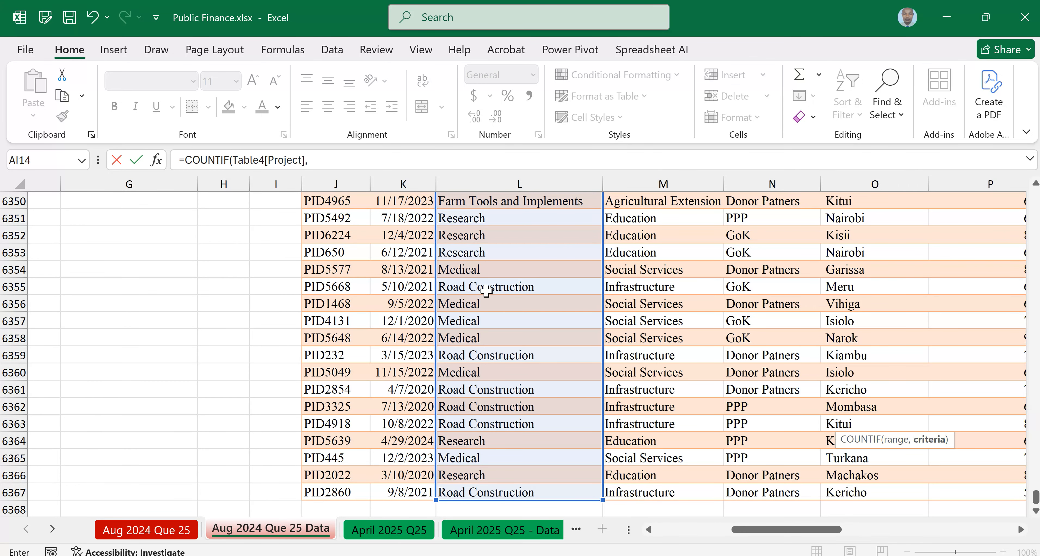
scroll(504, 398, "up", 2)
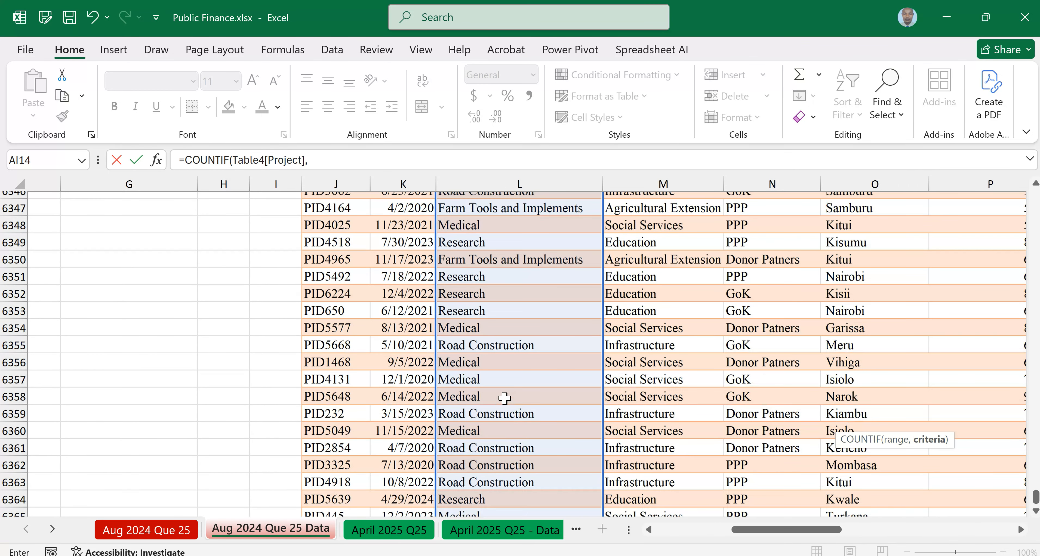
scroll(504, 398, "up", 2)
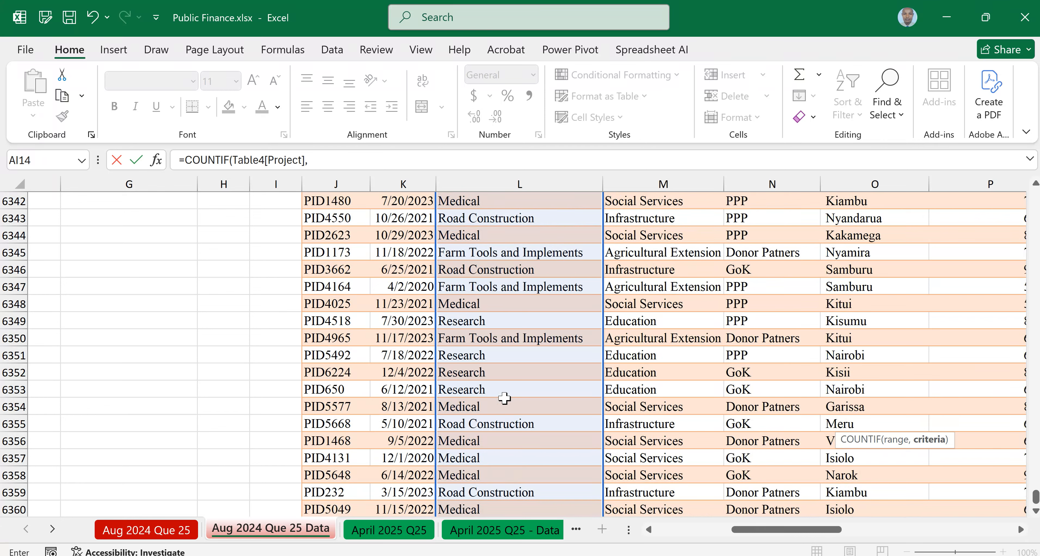
scroll(504, 399, "up", 2)
scroll(504, 398, "up", 6)
scroll(504, 398, "up", 6)
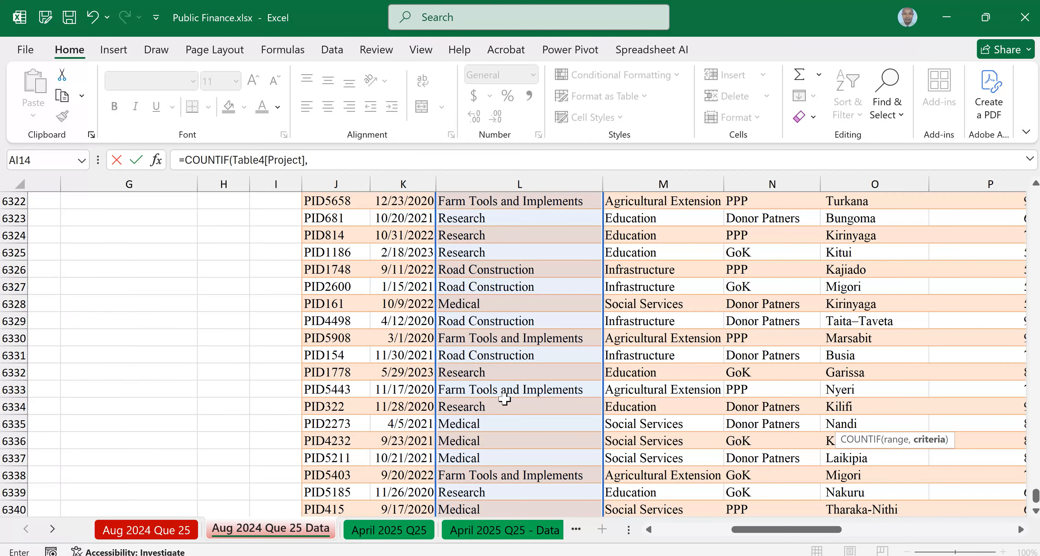
scroll(504, 399, "up", 4)
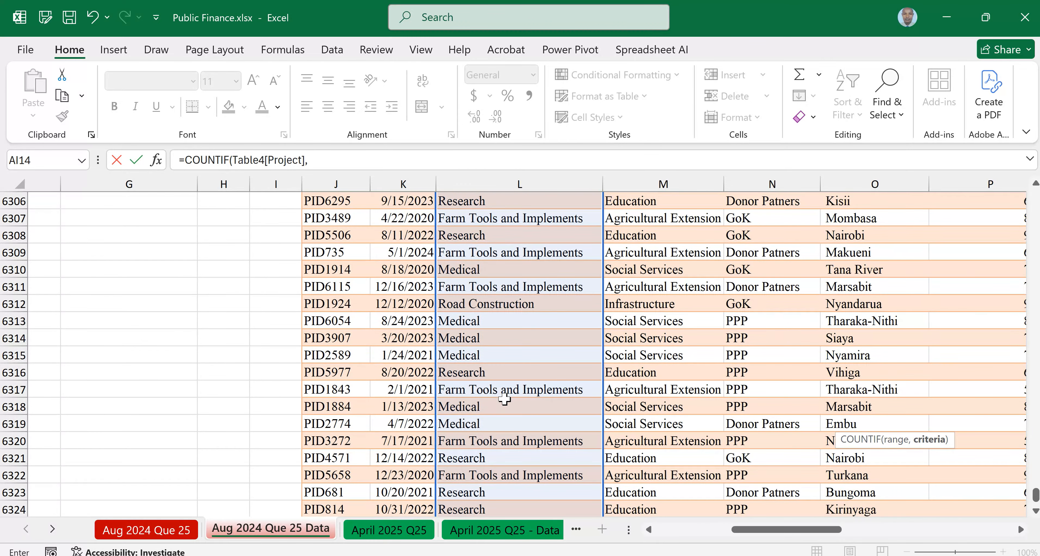
scroll(504, 399, "up", 4)
scroll(505, 399, "up", 8)
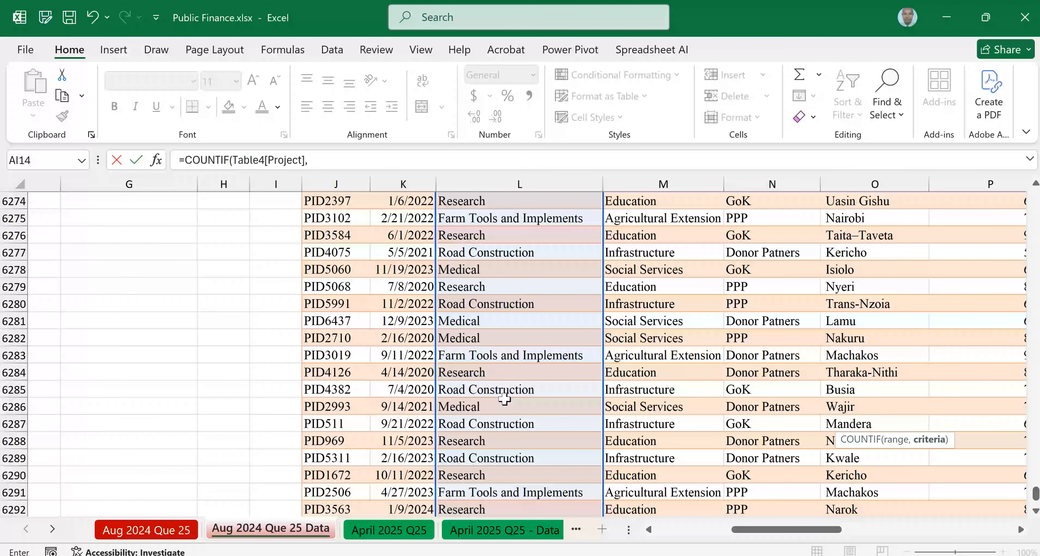
scroll(504, 398, "up", 4)
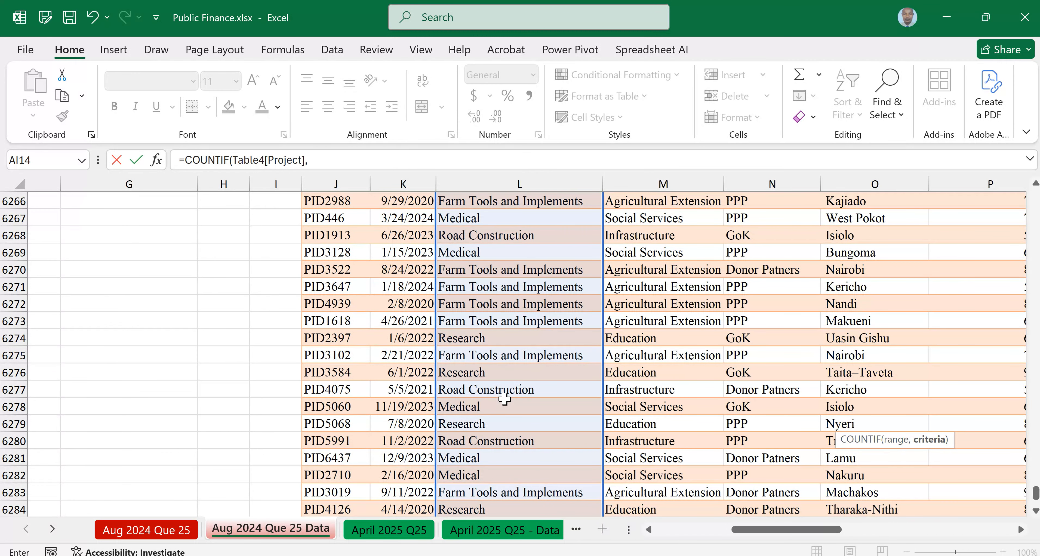
scroll(504, 399, "up", 4)
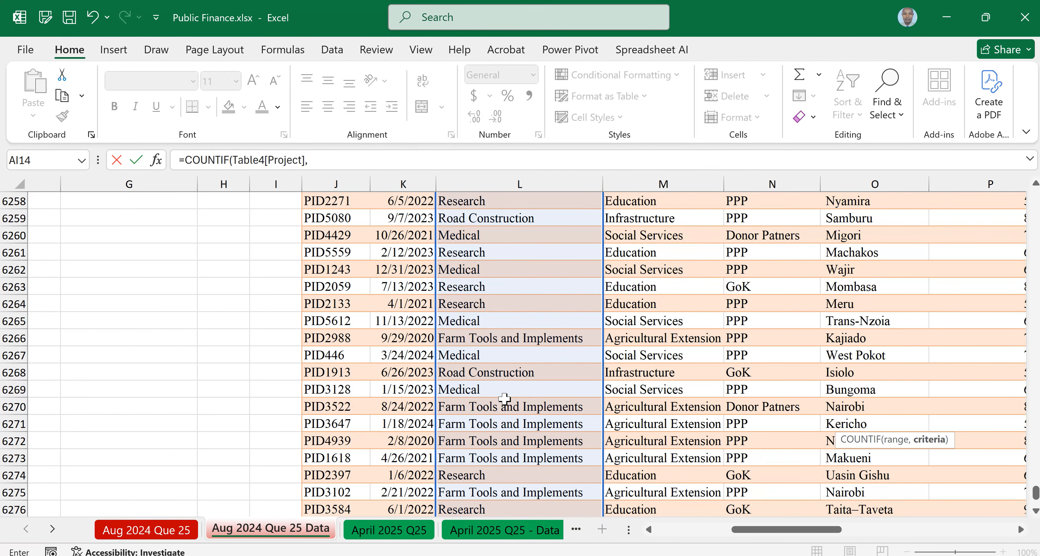
scroll(504, 399, "up", 8)
scroll(504, 399, "up", 1)
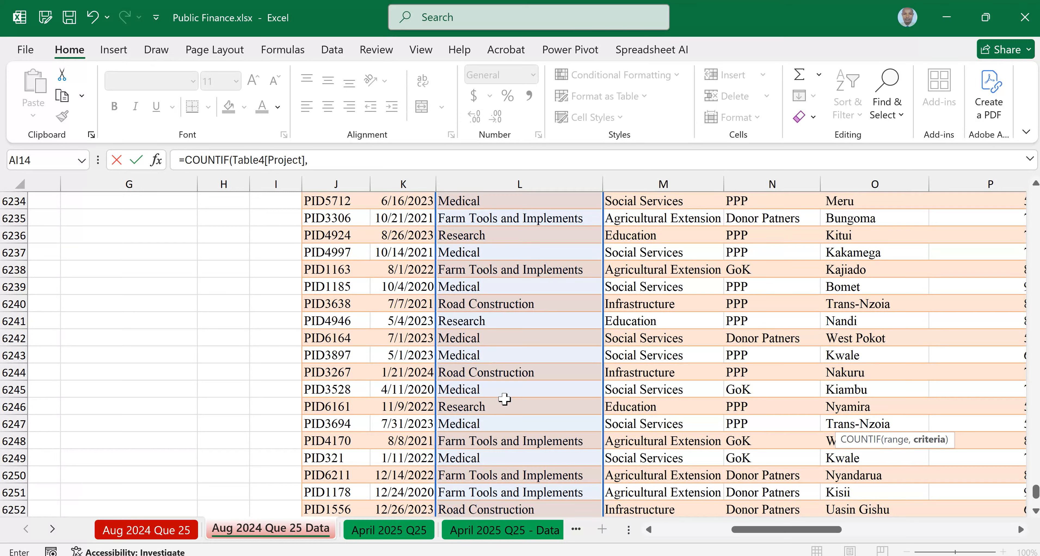
scroll(505, 399, "up", 6)
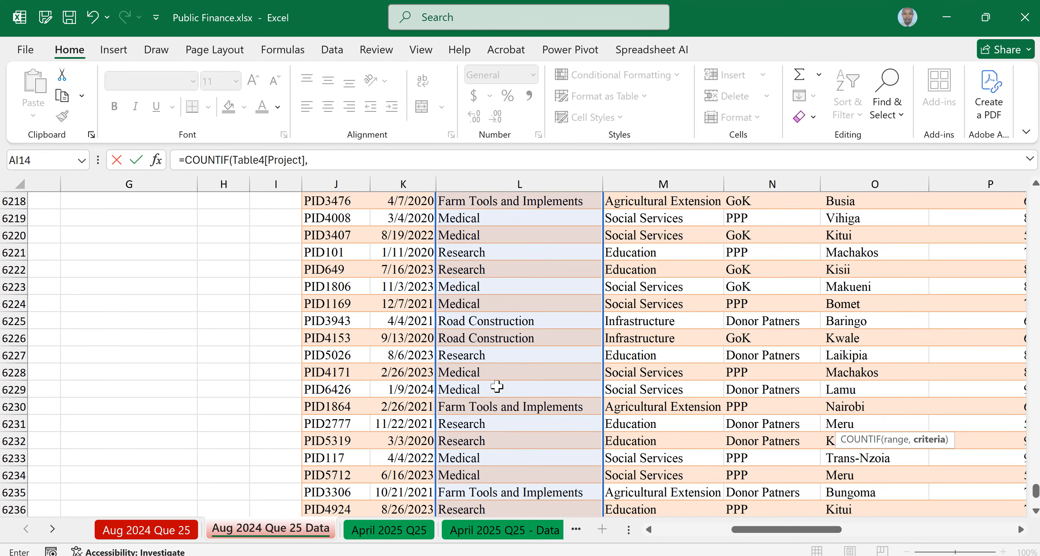
scroll(497, 387, "up", 3)
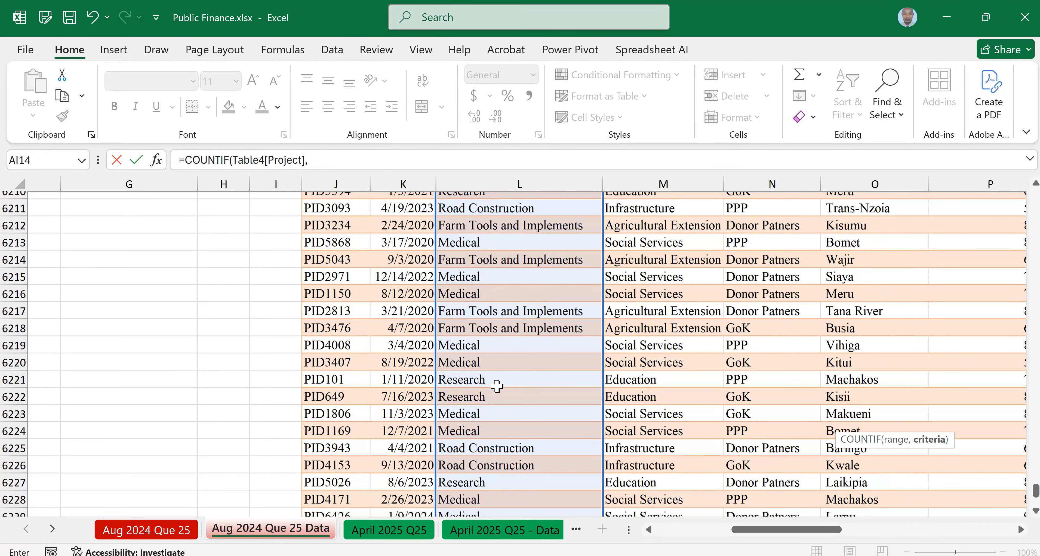
scroll(497, 387, "up", 3)
scroll(497, 387, "up", 3)
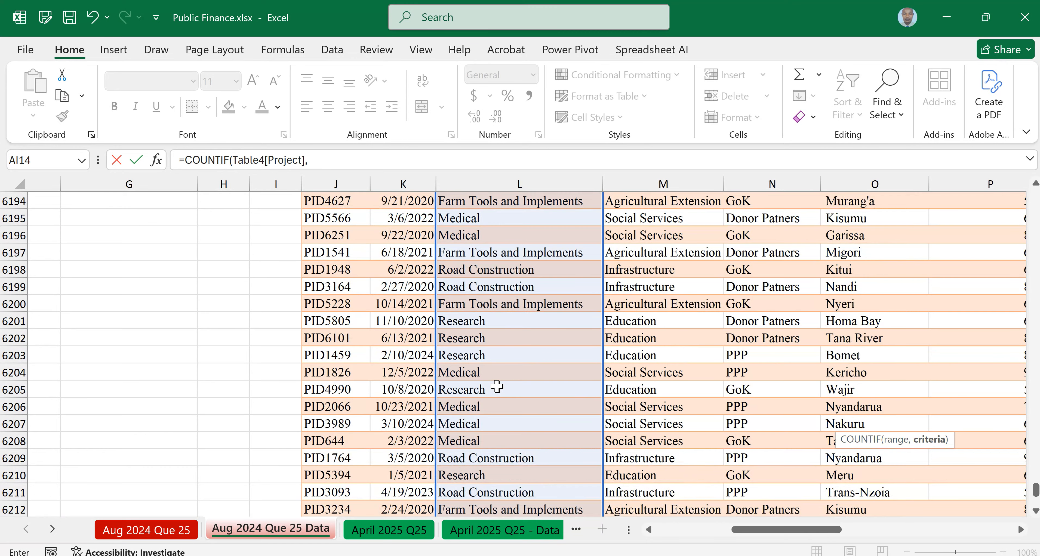
scroll(497, 387, "up", 10)
scroll(497, 387, "up", 4)
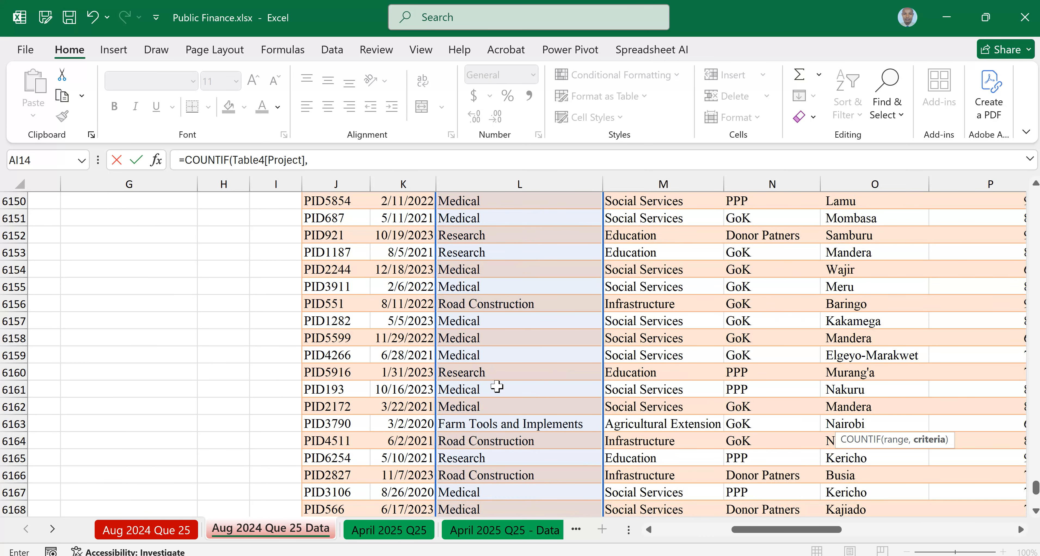
scroll(497, 387, "up", 5)
scroll(496, 387, "up", 12)
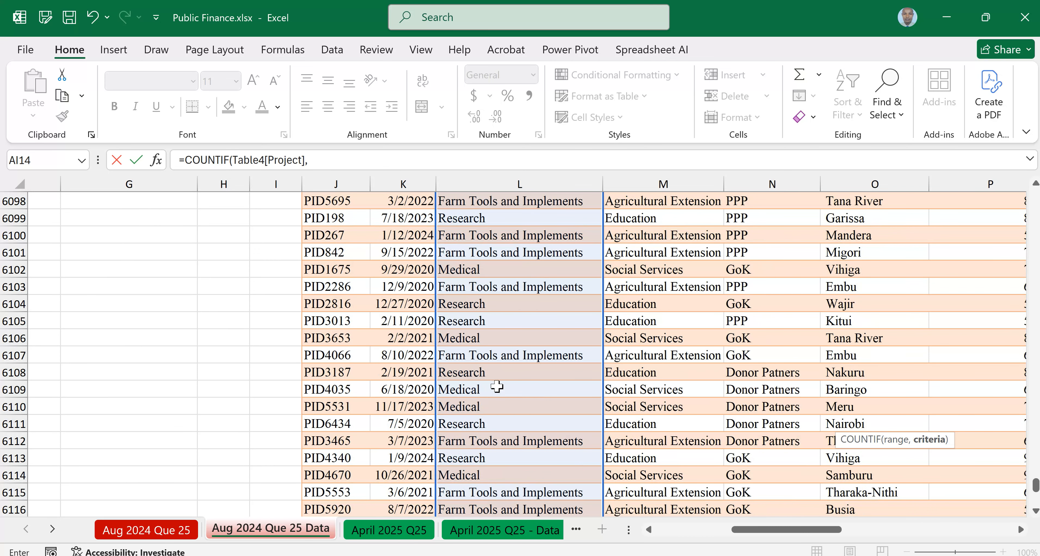
scroll(497, 387, "up", 3)
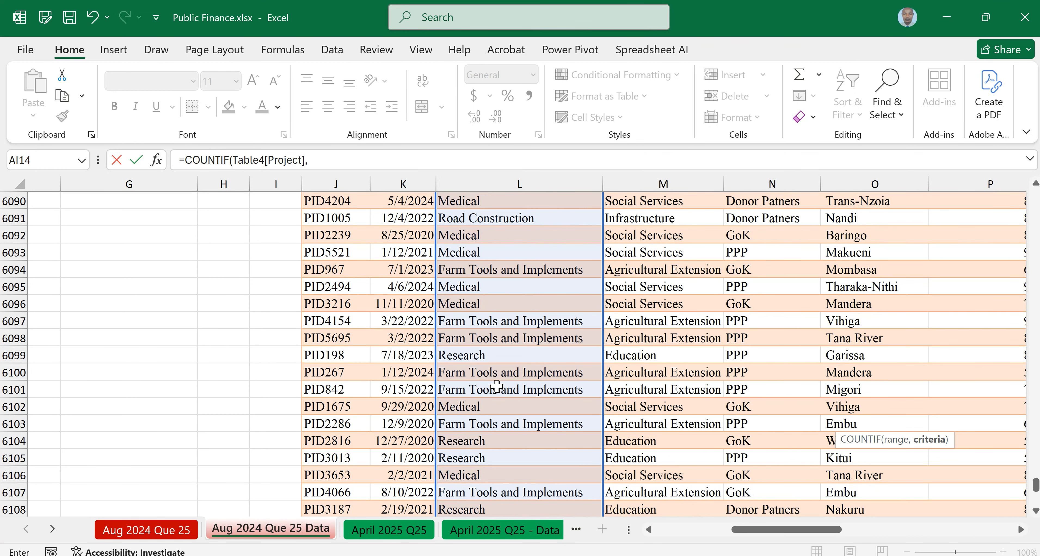
scroll(497, 386, "up", 4)
scroll(497, 386, "up", 5)
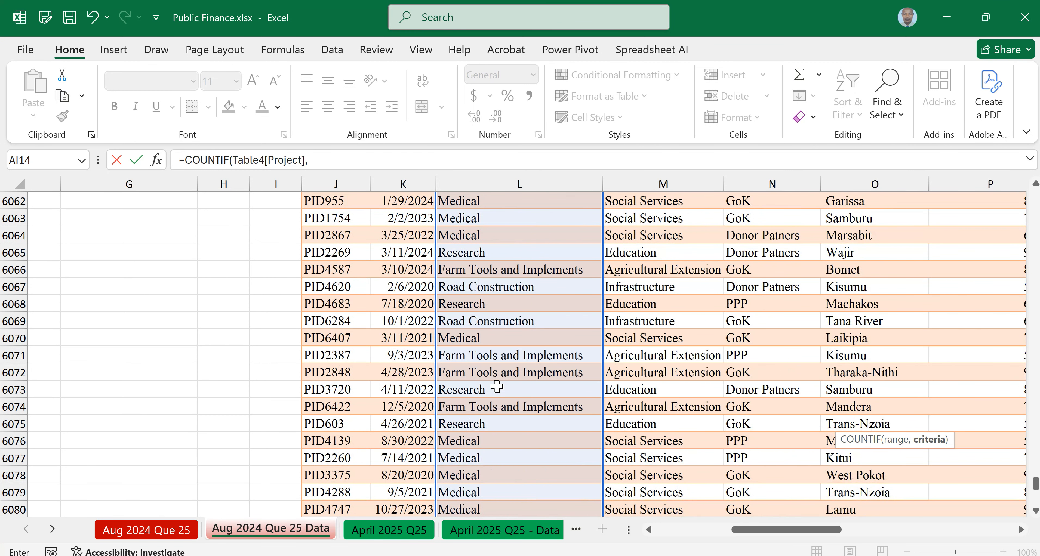
scroll(497, 386, "up", 10)
scroll(497, 386, "up", 10)
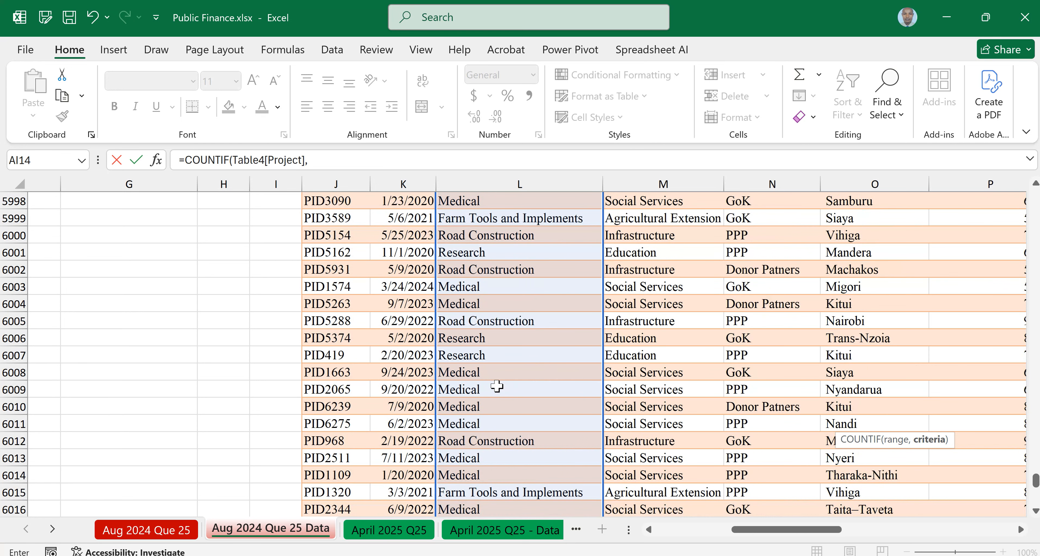
scroll(497, 387, "up", 18)
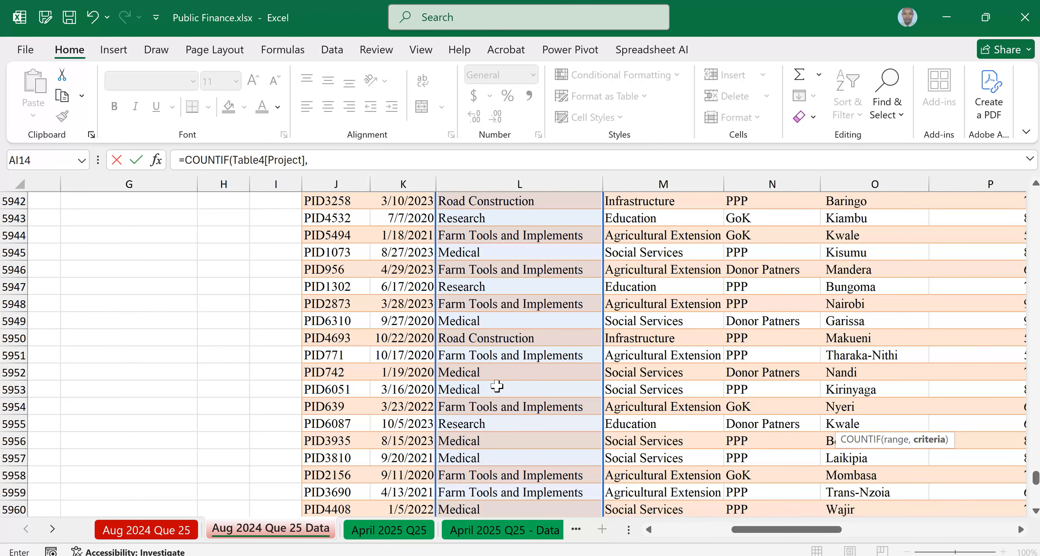
scroll(497, 387, "up", 8)
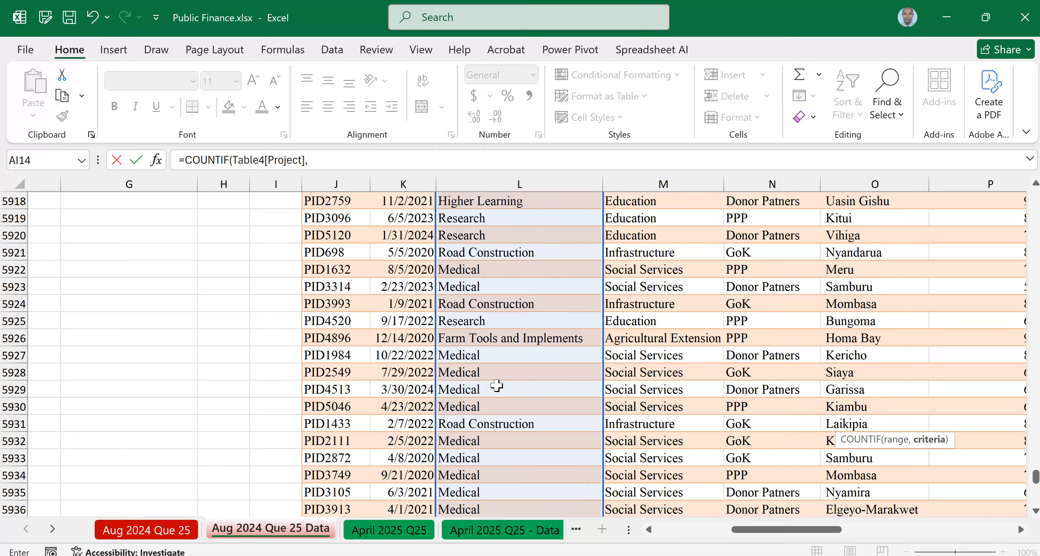
scroll(497, 386, "up", 20)
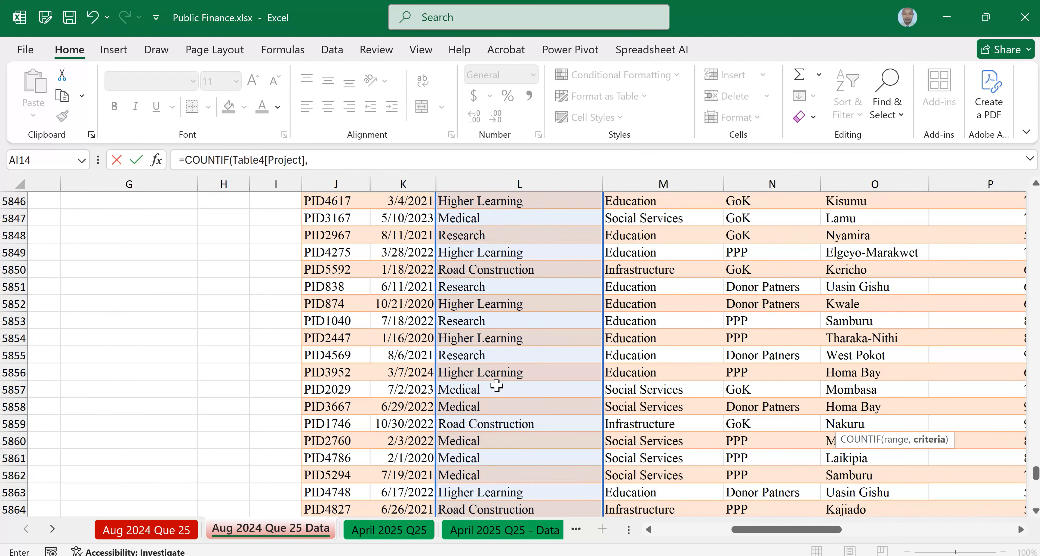
scroll(497, 387, "up", 16)
scroll(496, 386, "up", 16)
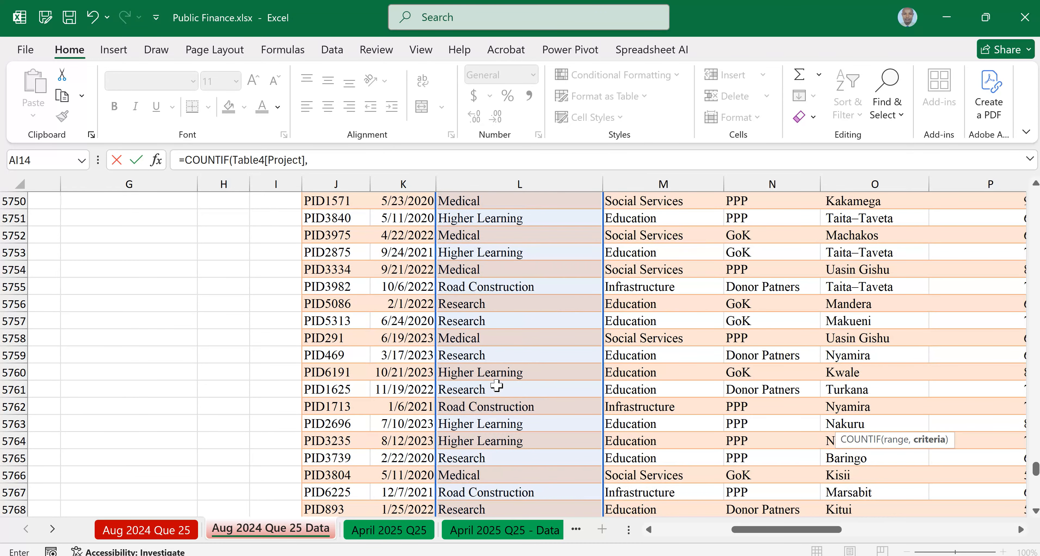
scroll(496, 386, "up", 13)
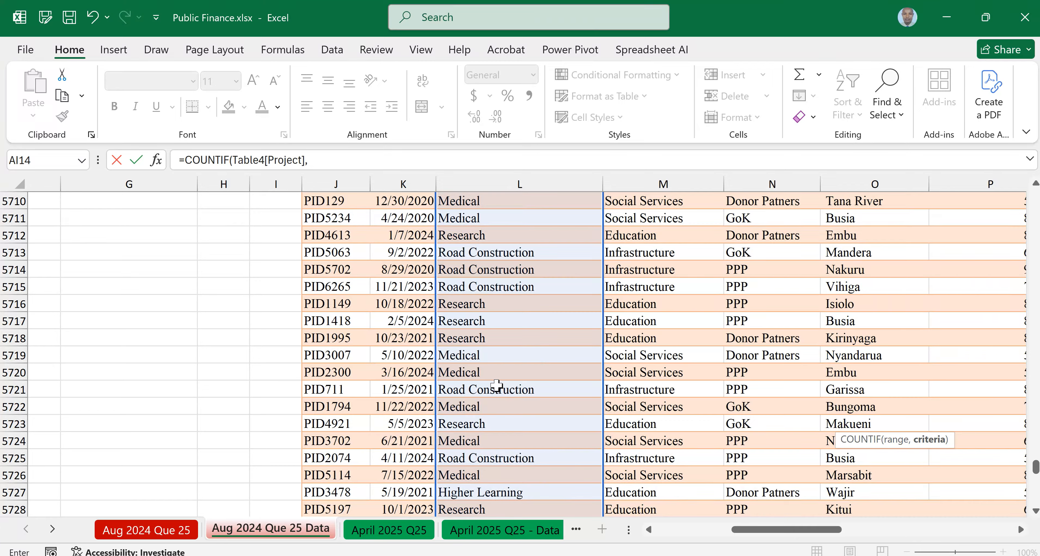
scroll(496, 385, "up", 11)
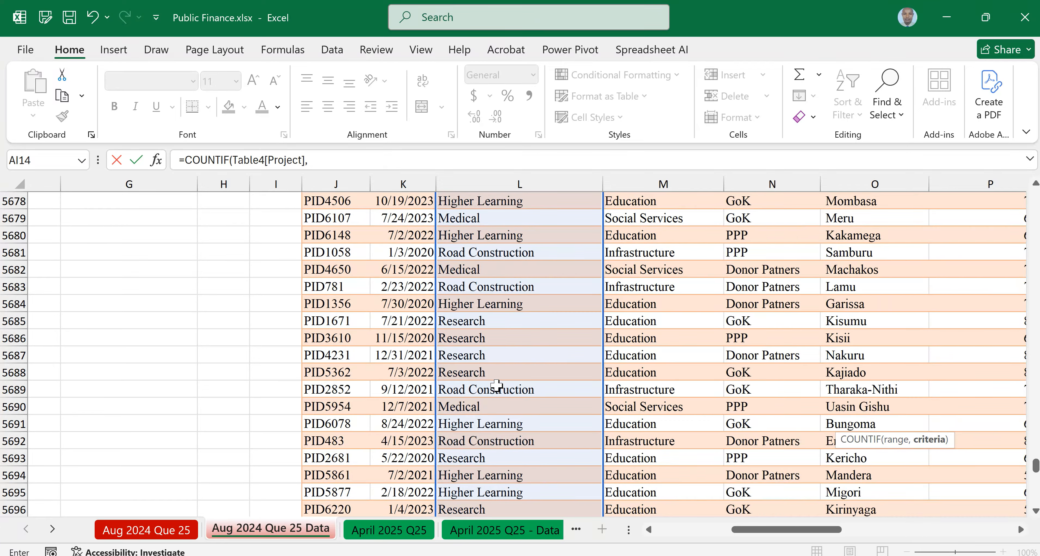
scroll(497, 386, "up", 15)
scroll(497, 386, "up", 12)
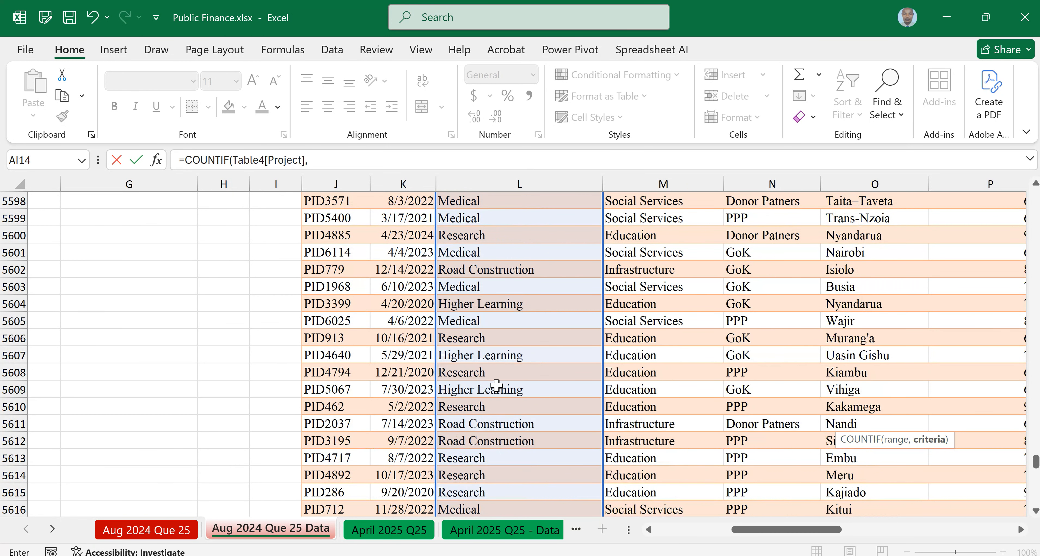
scroll(497, 386, "up", 16)
scroll(496, 386, "up", 3)
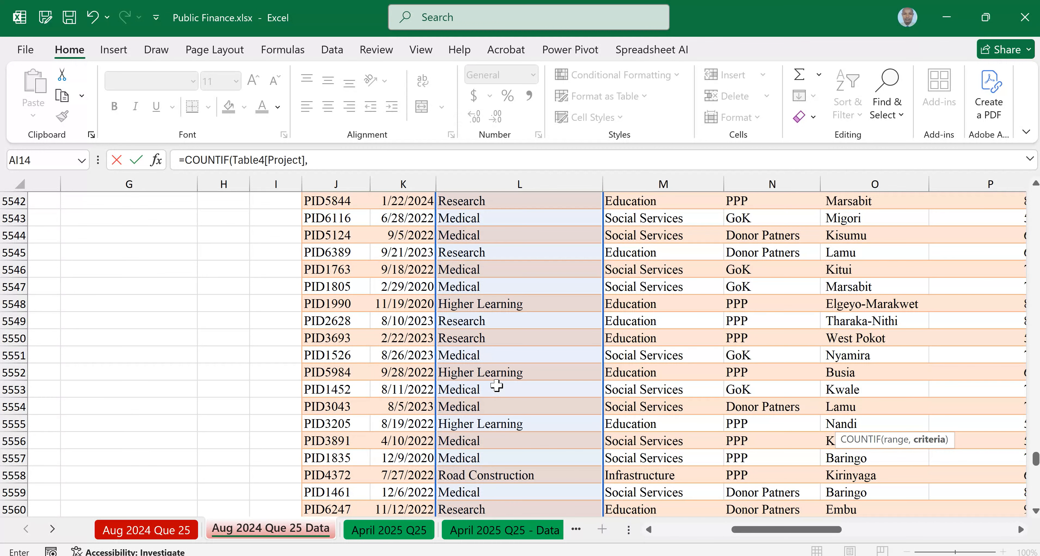
scroll(496, 386, "up", 8)
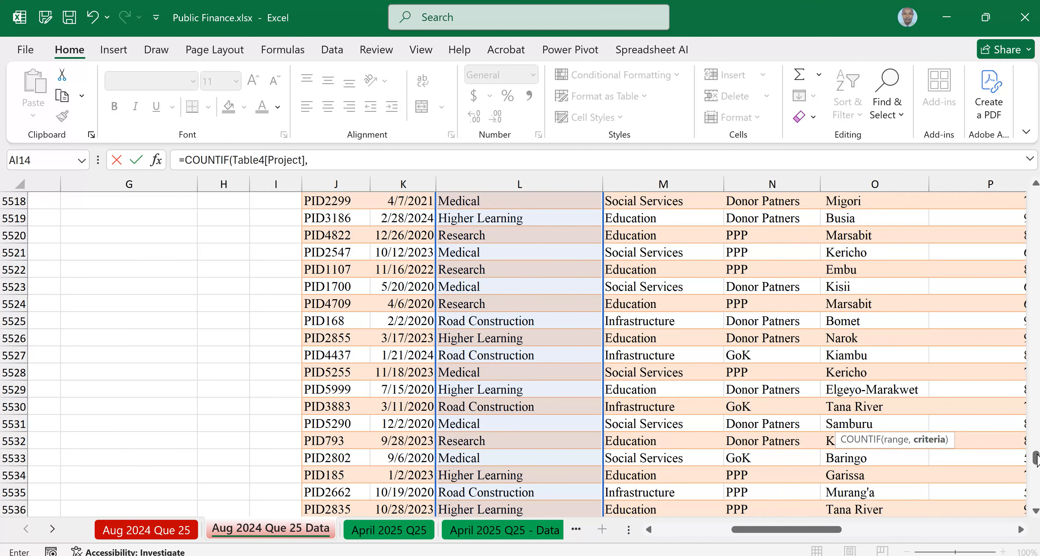
left_click_drag(1036, 458, 1035, 197)
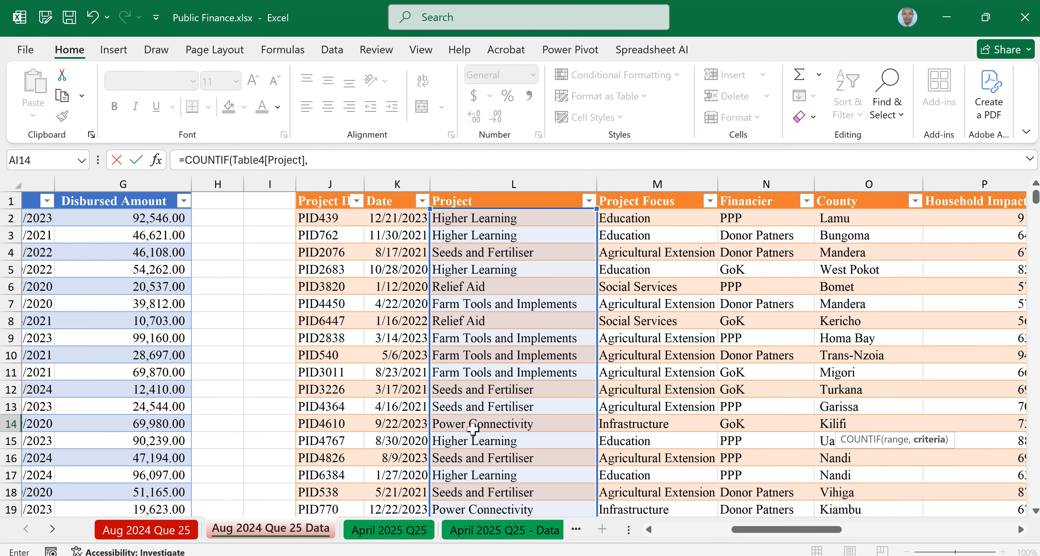
key("ctrl+Left")
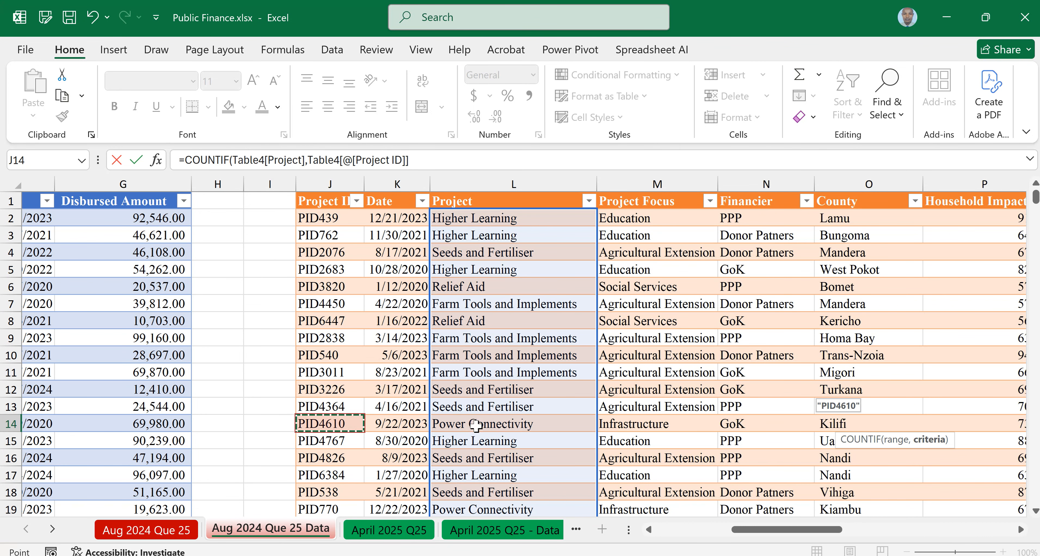
key("Right")
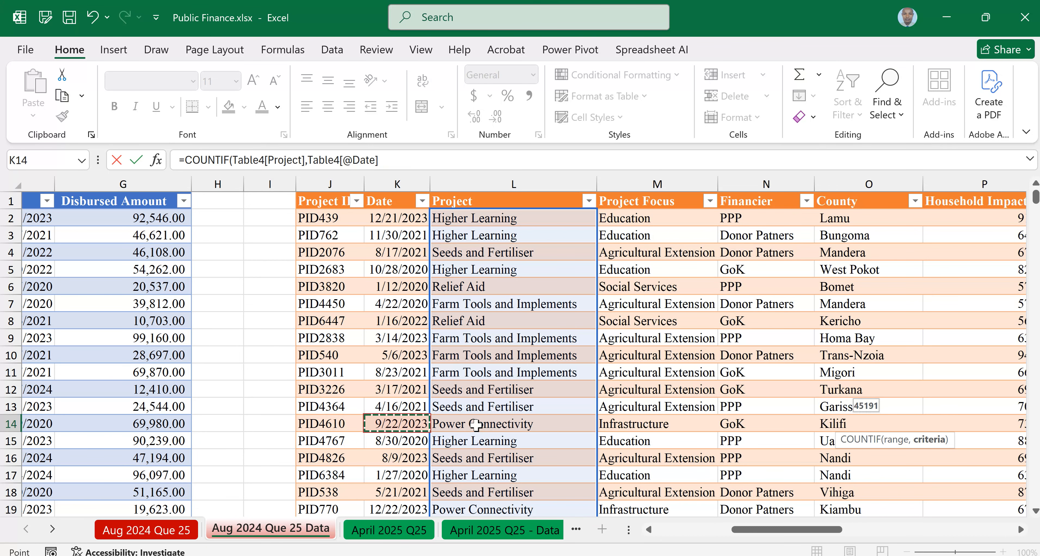
key("Right")
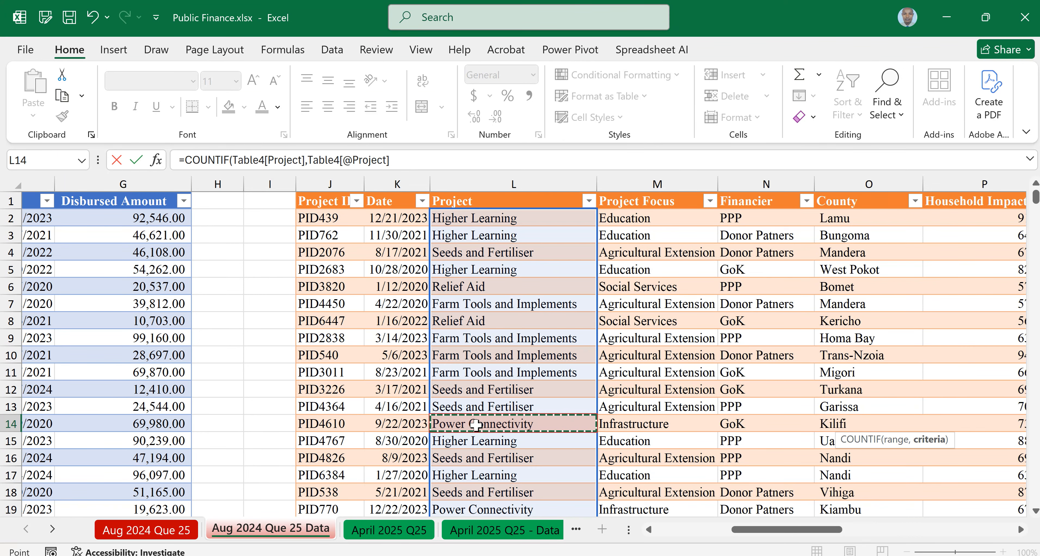
type(")")
key("Return")
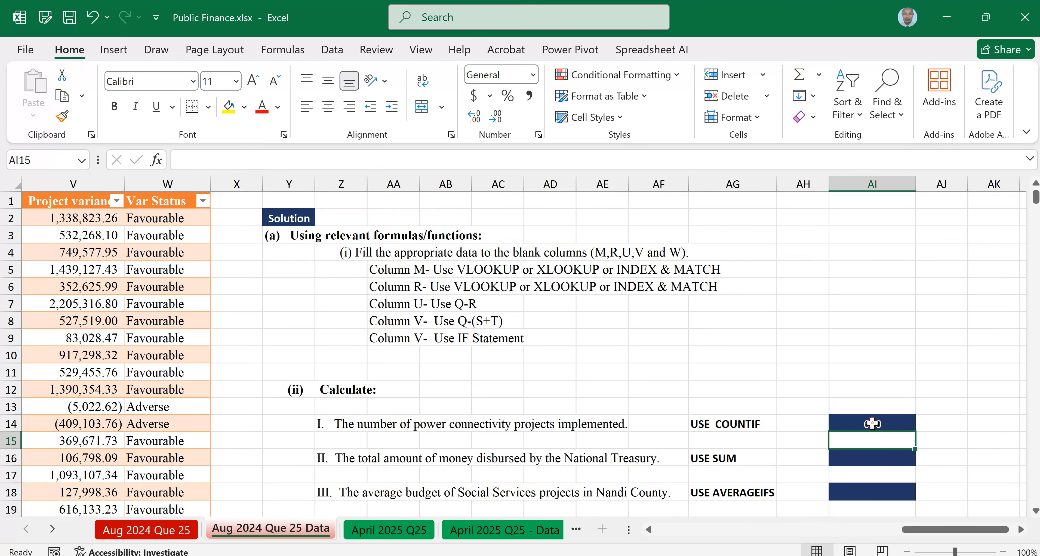
left_click(872, 423)
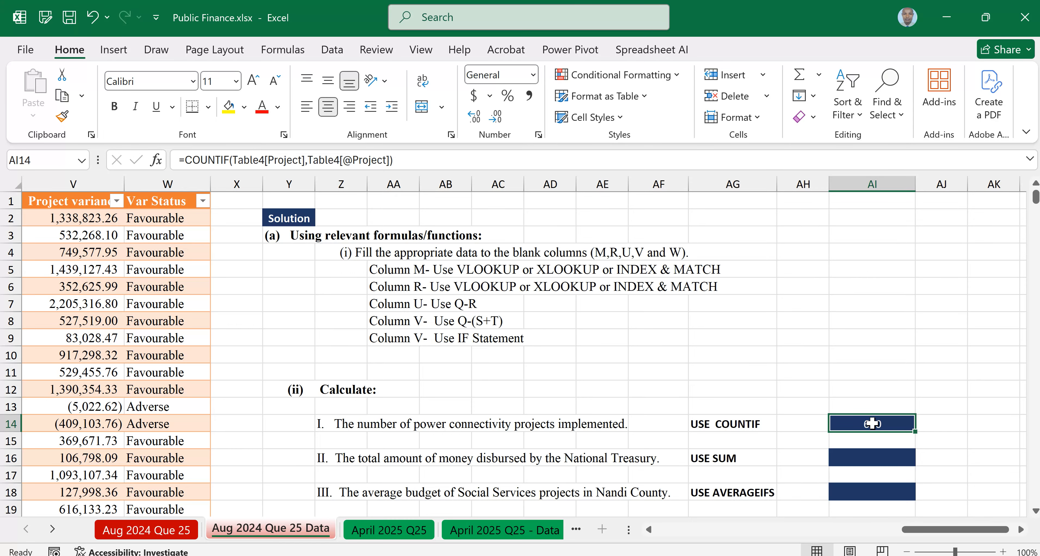
Calculate the total money disbursed by the National Treasury in AI16 with =SUM(Table4[Disbursed Amounts]).
left_click(928, 458)
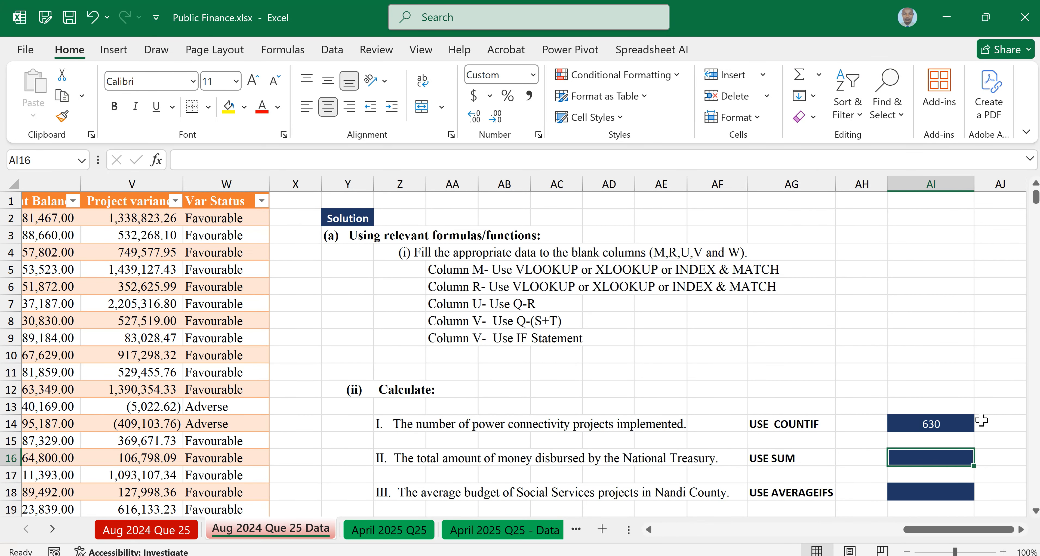
type("=SUM")
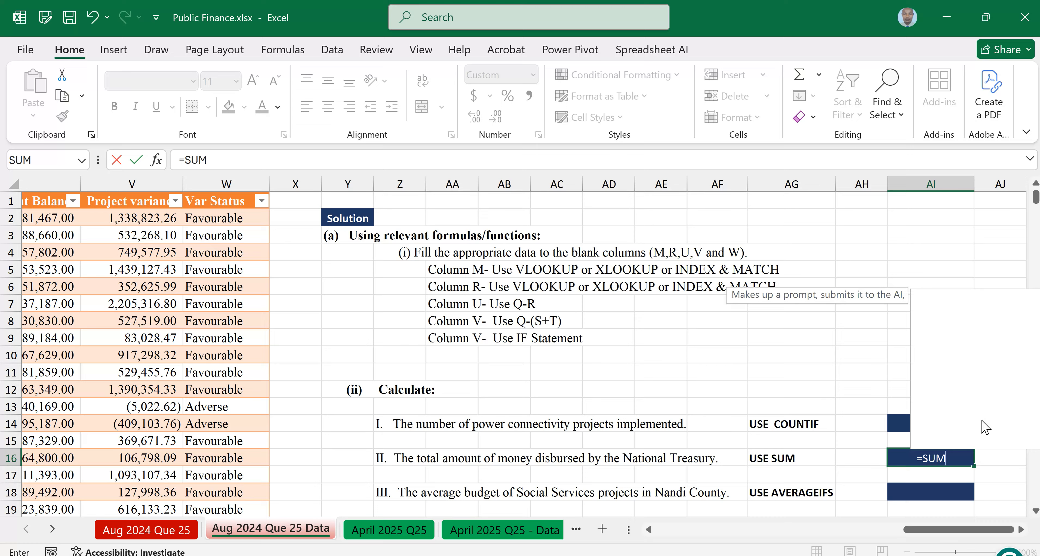
type("(")
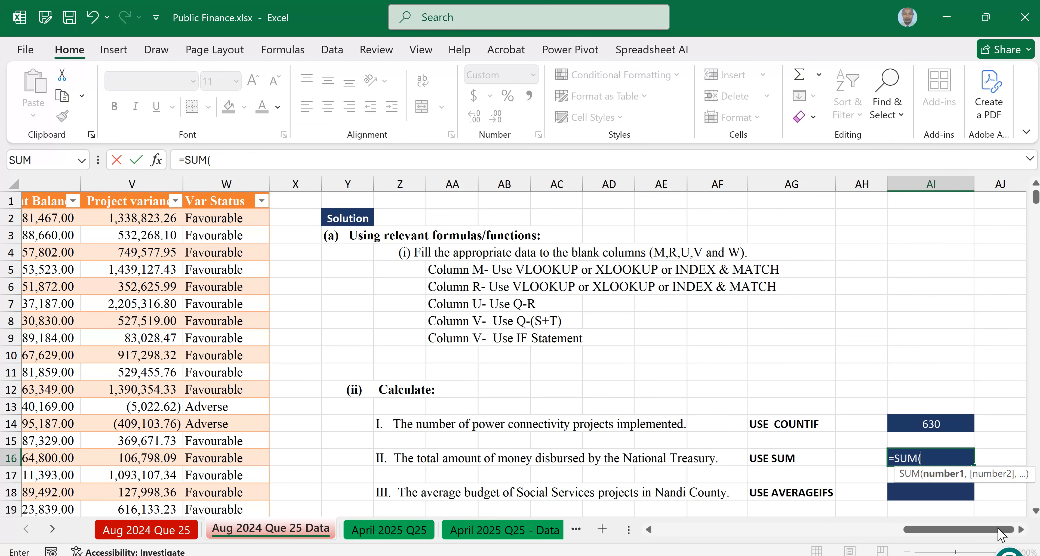
left_click_drag(998, 529, 927, 529)
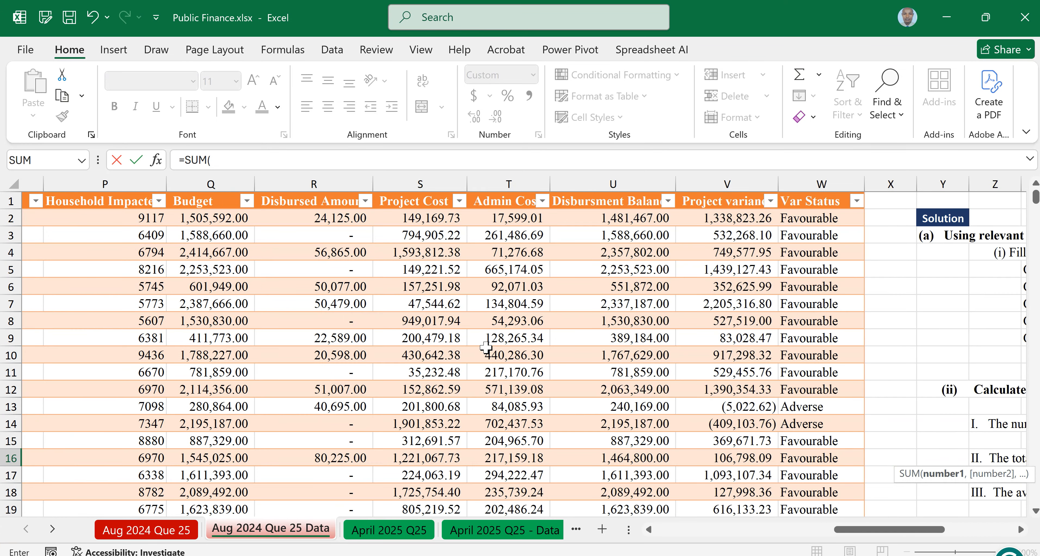
left_click(323, 219)
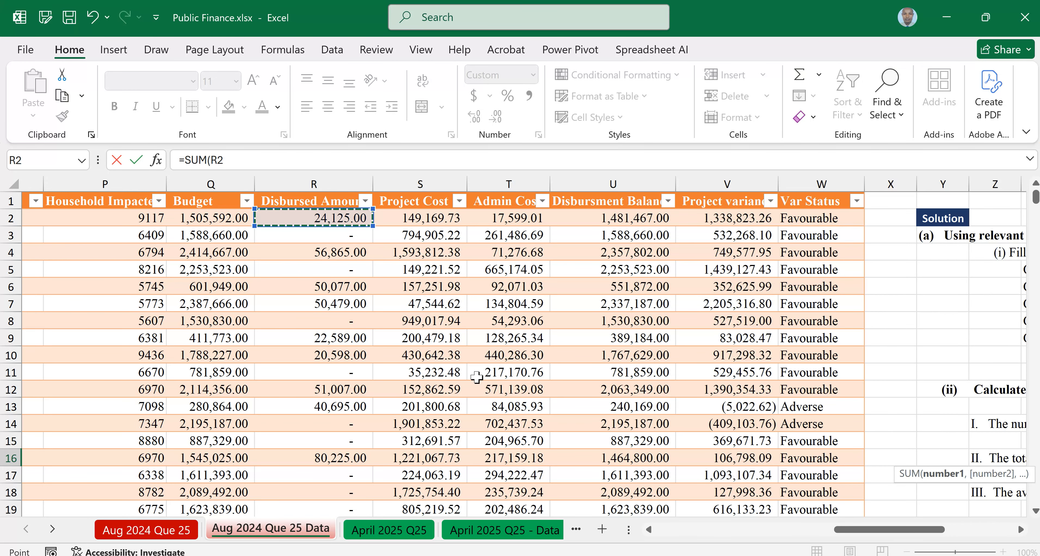
key("ctrl+shift+Down")
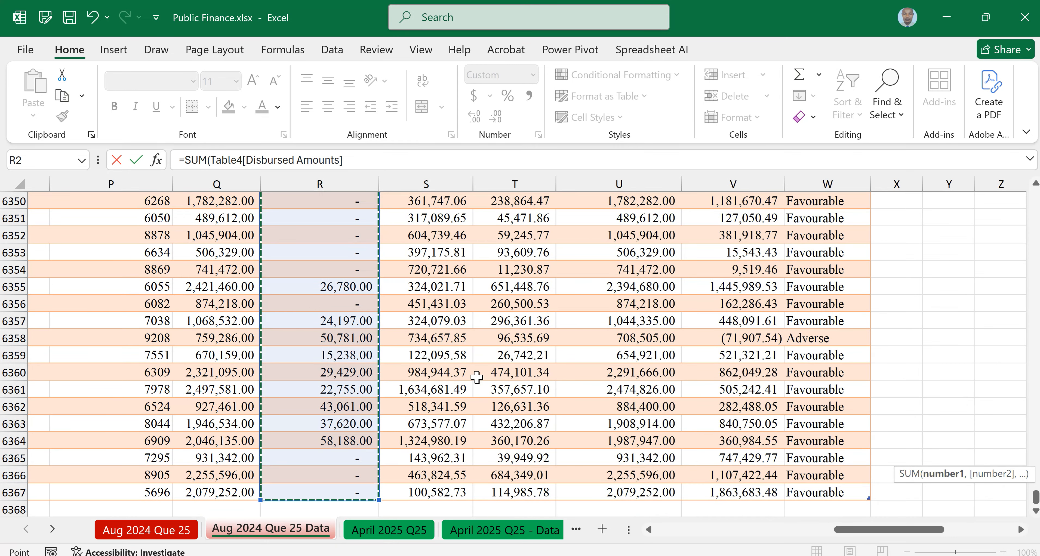
key("Return")
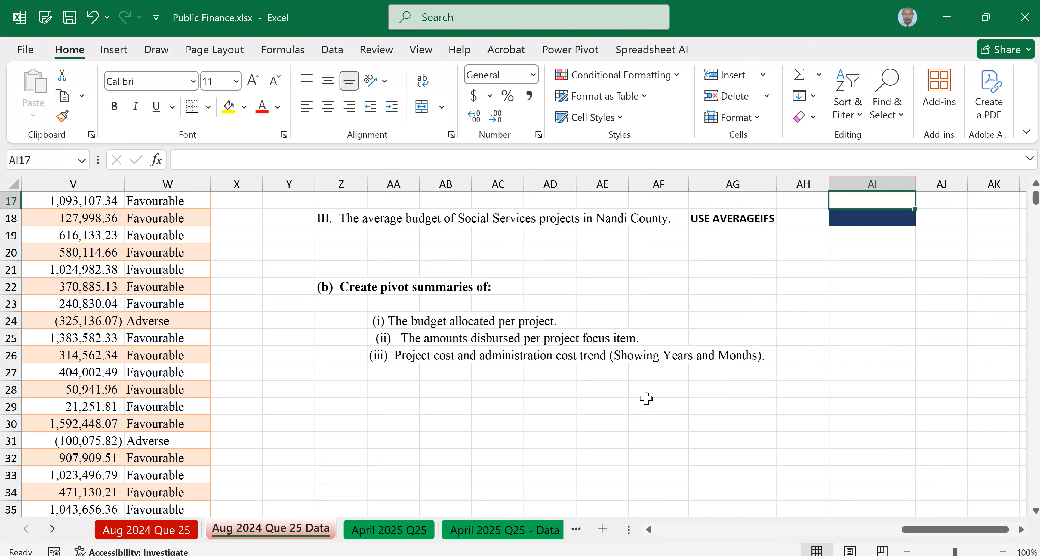
scroll(834, 408, "up", 3)
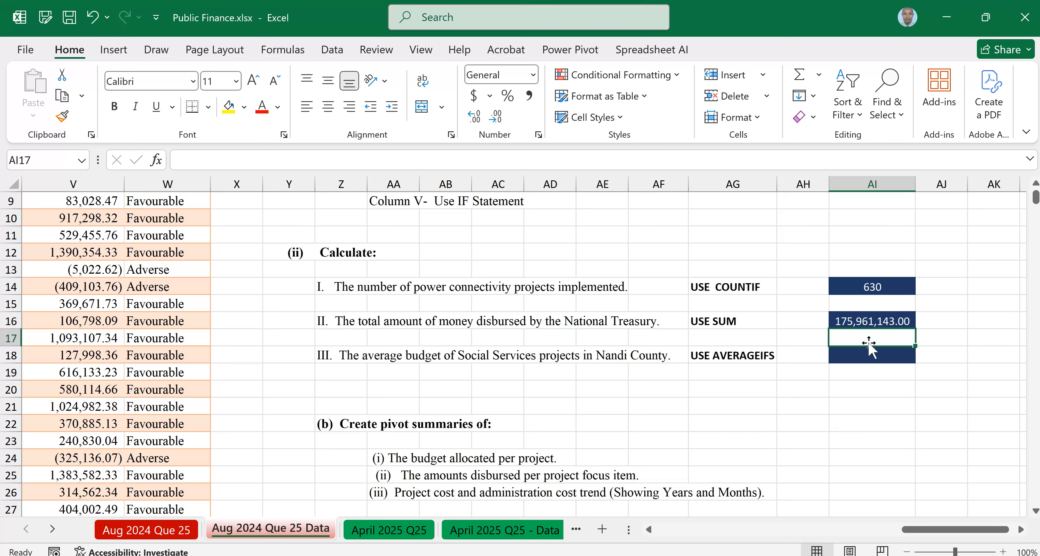
Review the SUM formula in AI16 and close it without changes.
left_click(850, 320)
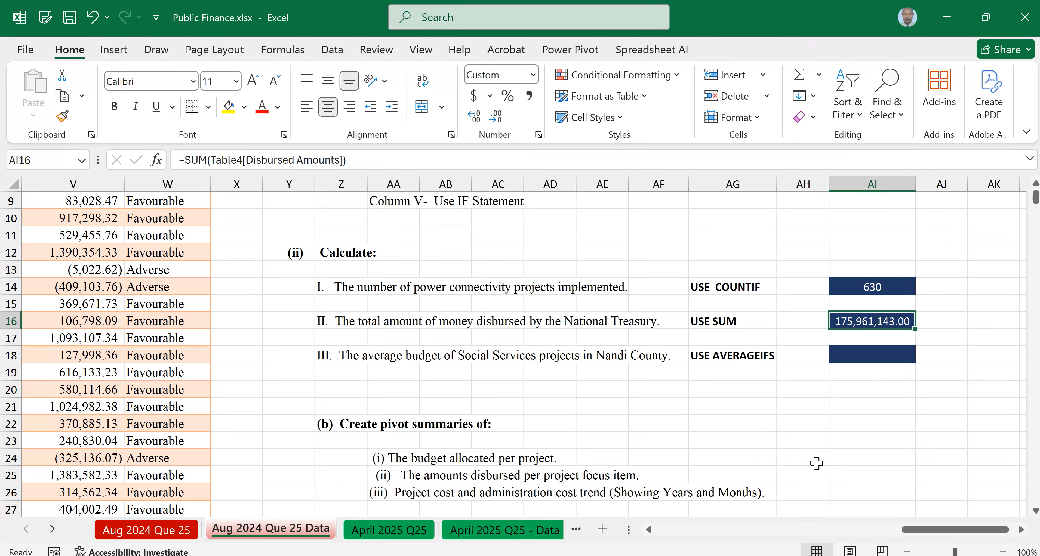
double_click(869, 323)
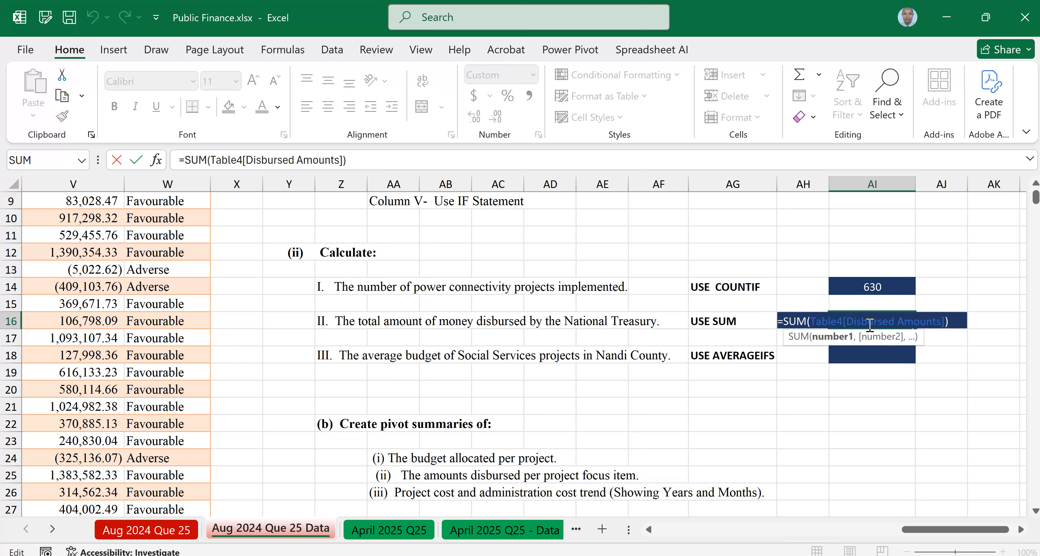
key("Return")
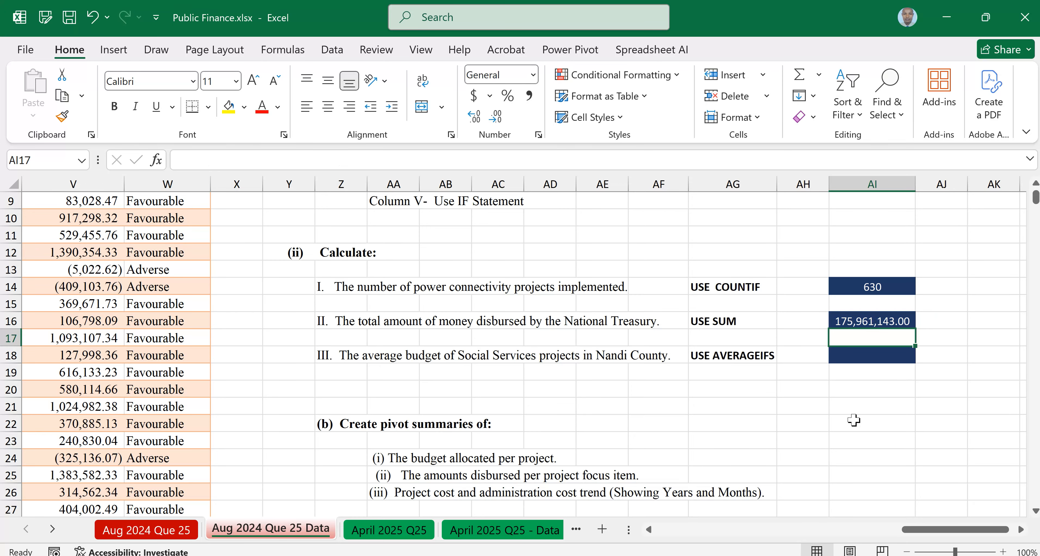
left_click(853, 420)
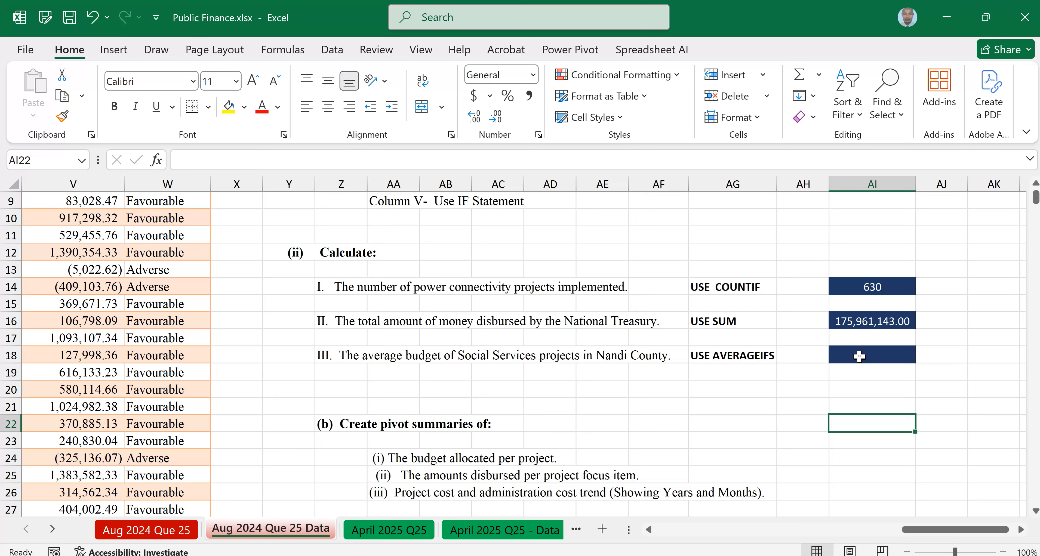
Begin an AVERAGEIFS formula in AI18 with the full Budget column data as the average range: =AVERAGEIFS(Table4[Budget],.
left_click(861, 361)
key("F2")
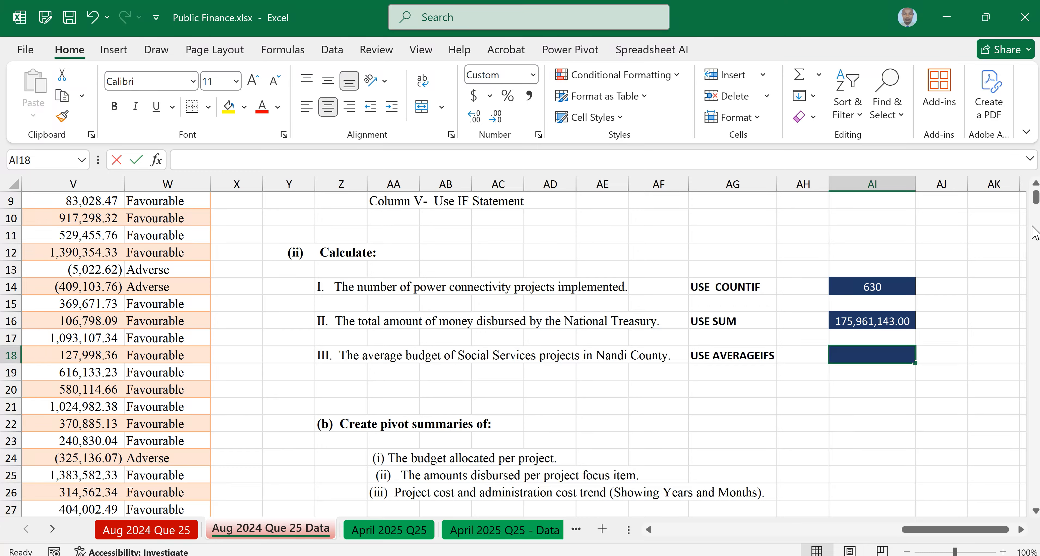
type("=")
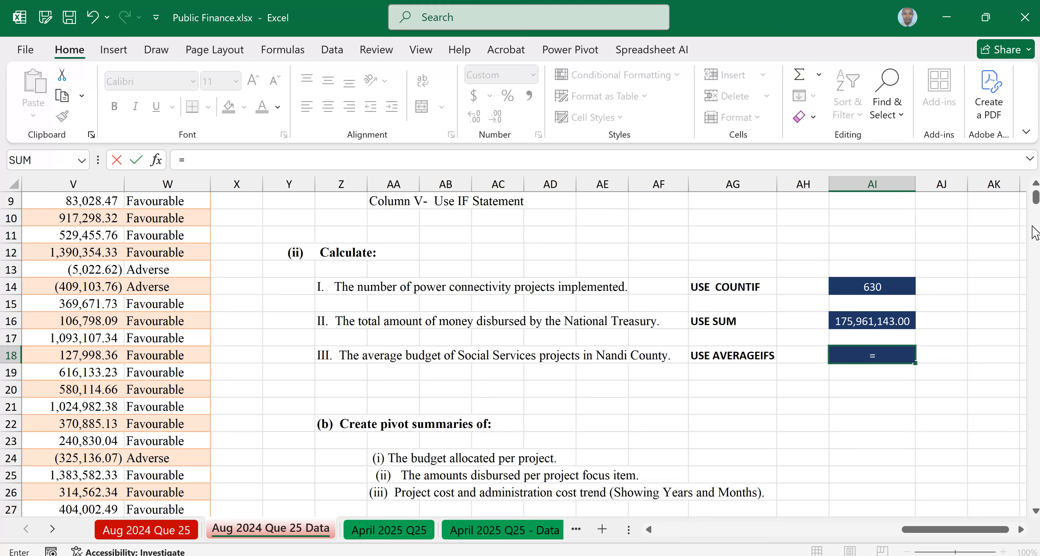
type("AVERAGE")
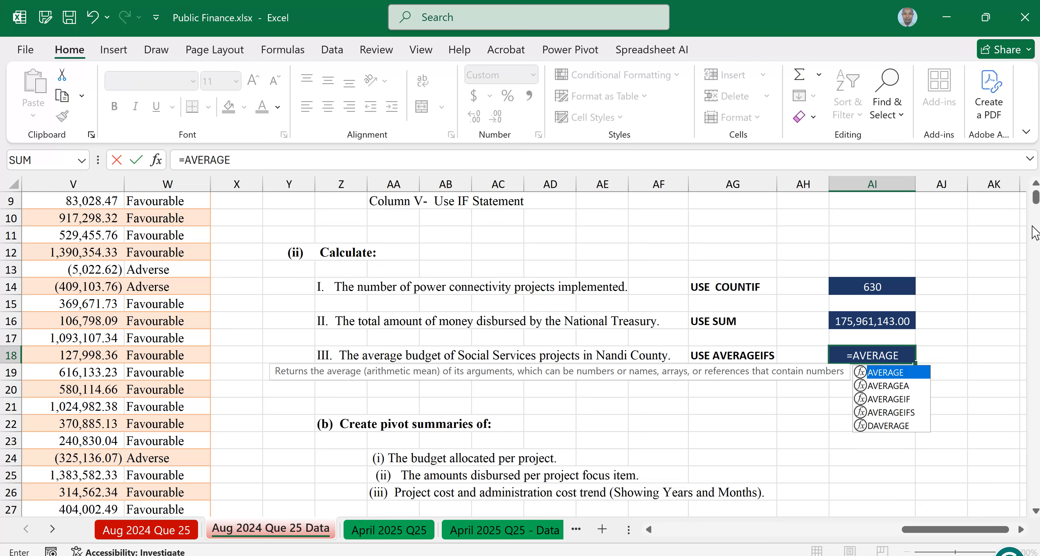
type("IFS")
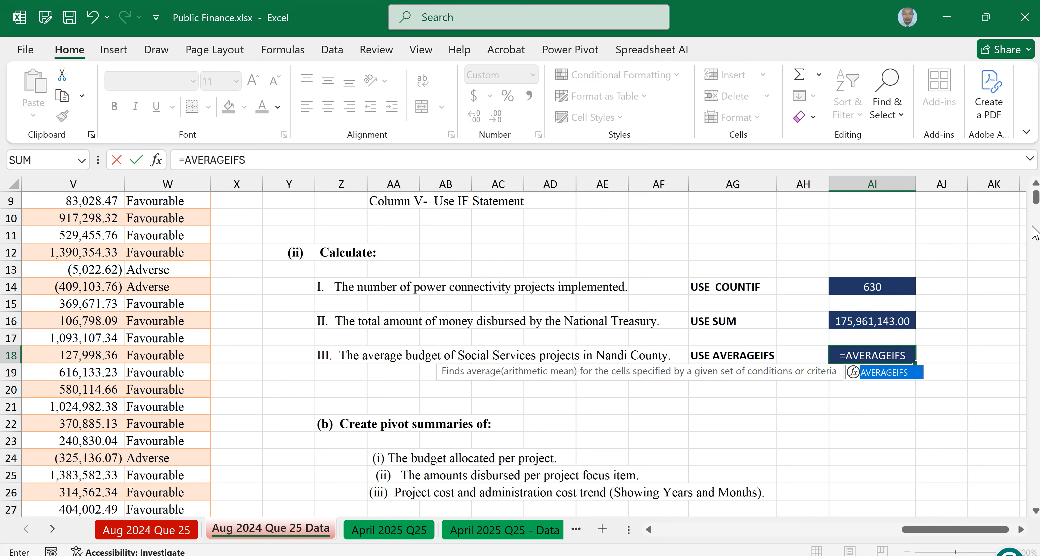
type("(")
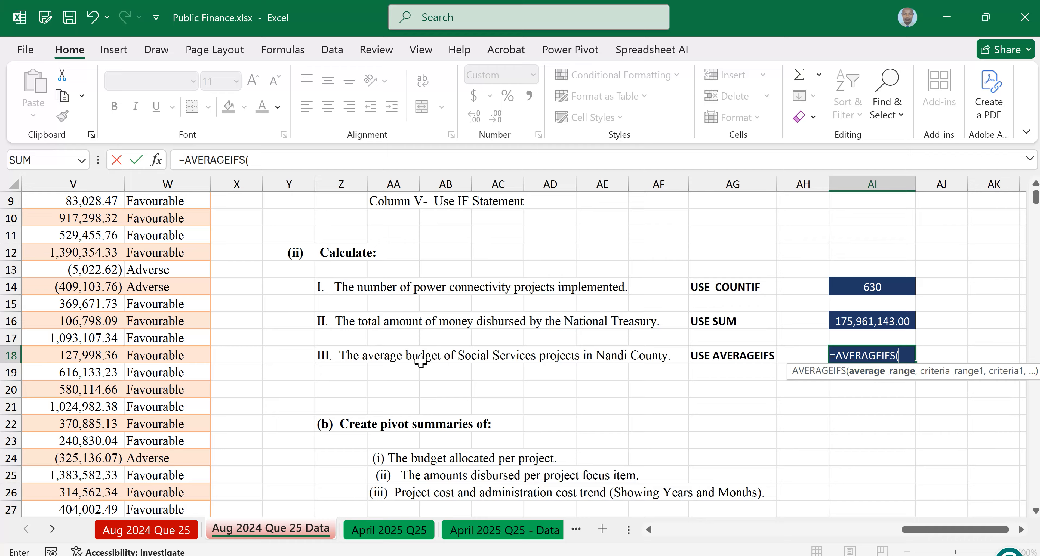
scroll(963, 251, "up", 2)
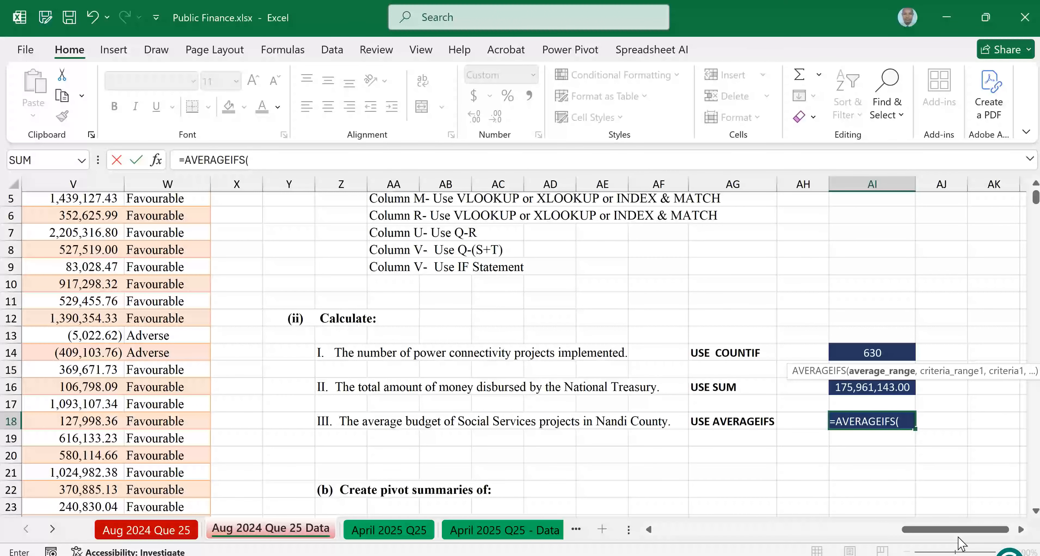
scroll(401, 224, "left", 8)
scroll(401, 224, "up", 2)
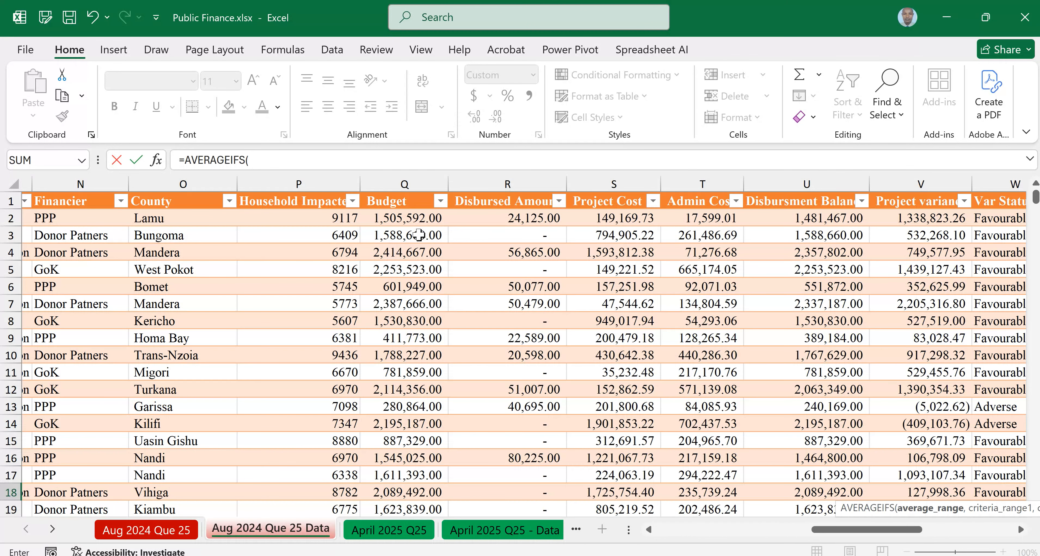
left_click(390, 221)
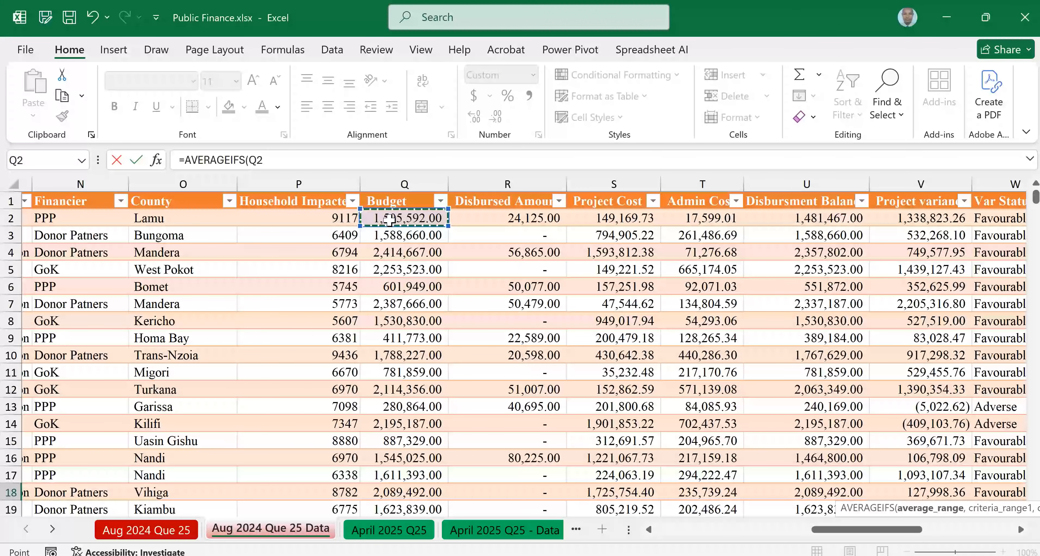
key("ctrl+shift+Down")
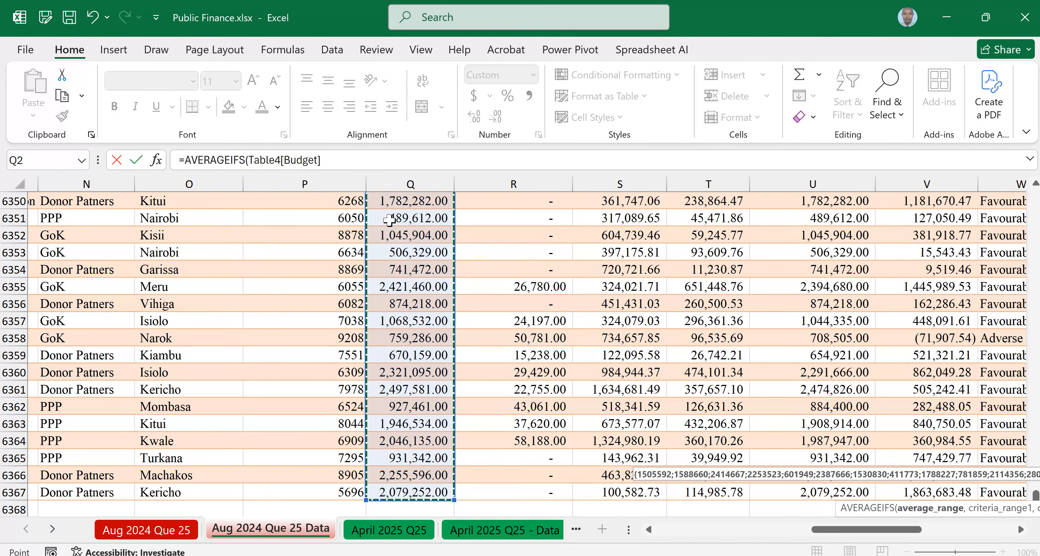
type(",")
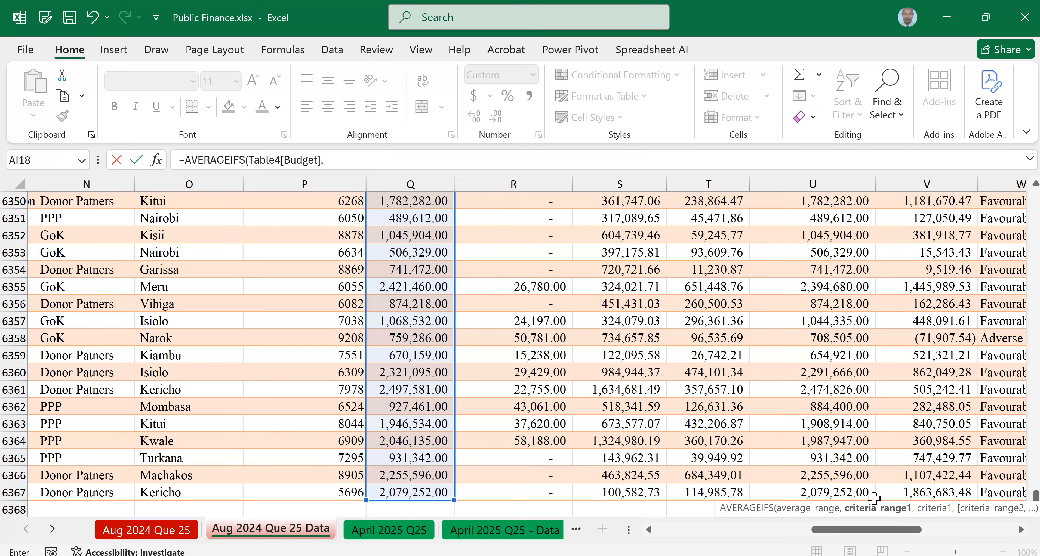
Add the first condition to the AI18 formula: Table4[Project Focus] as criteria range and the Social Services cell M6365 as criteria.
mouse_move(860, 533)
left_mouse_down()
mouse_move(804, 537)
mouse_move(869, 535)
left_mouse_up()
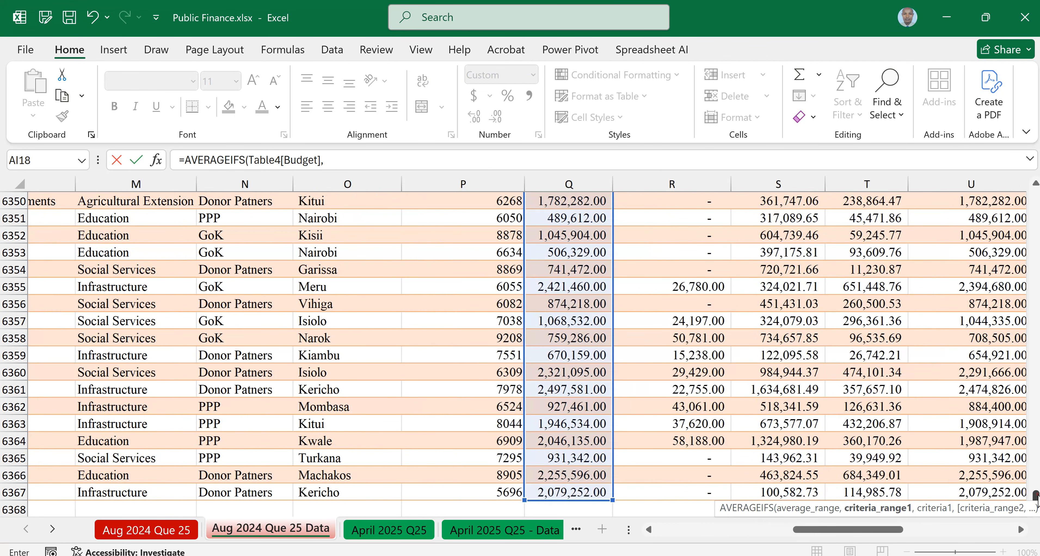
left_click_drag(1036, 496, 1036, 197)
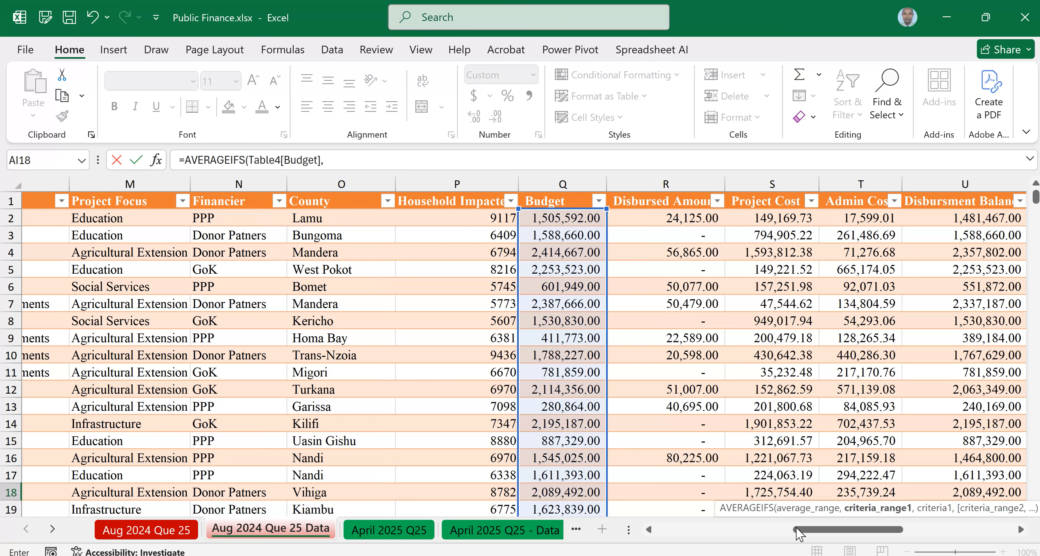
left_click(805, 530)
left_click_drag(805, 530, 763, 537)
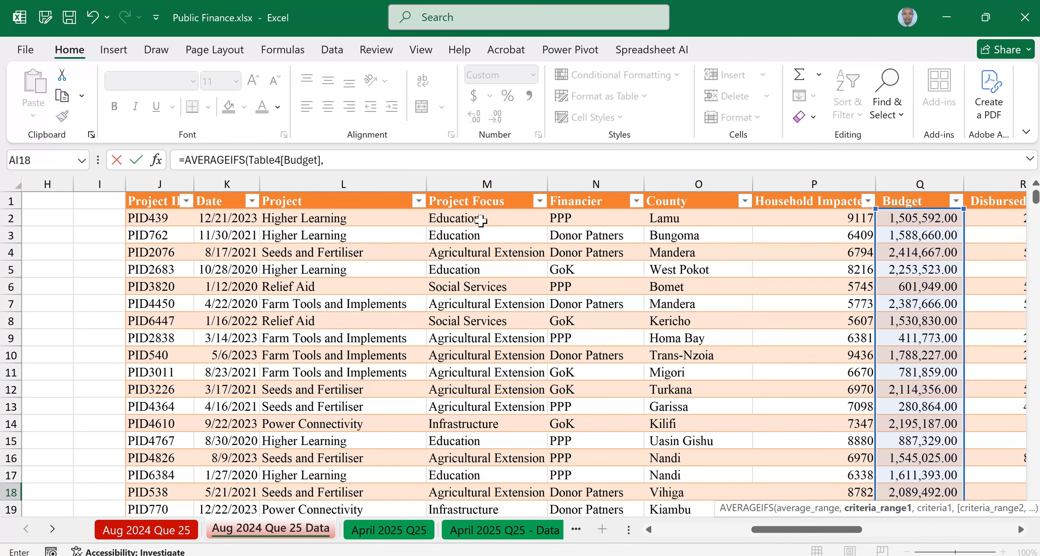
left_click(469, 218)
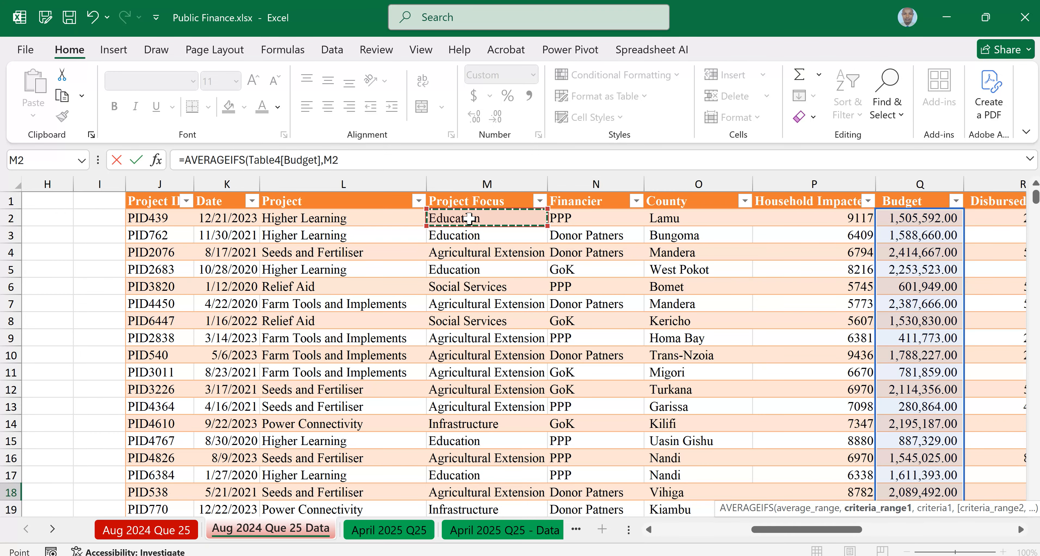
key("ctrl+shift+Down")
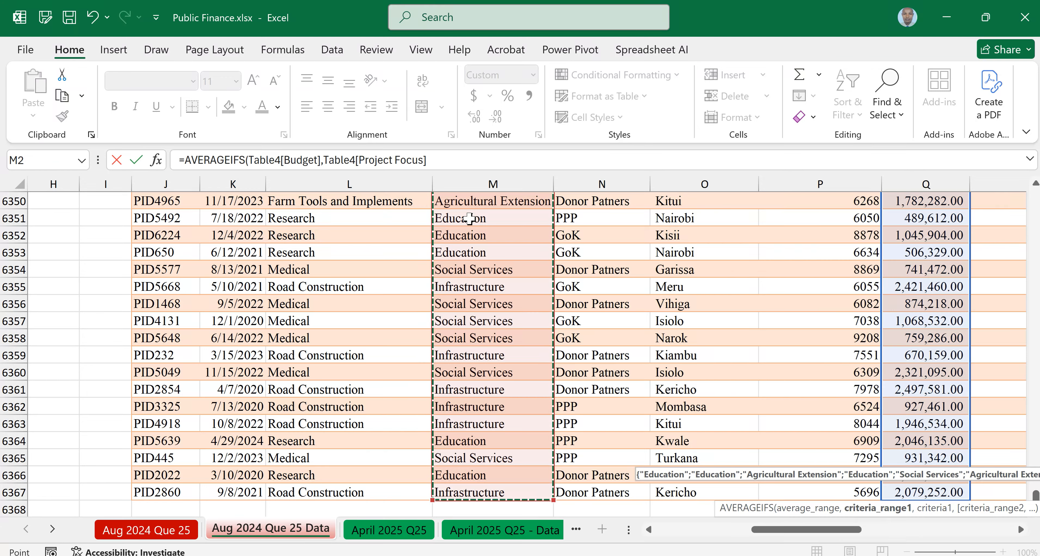
type(",")
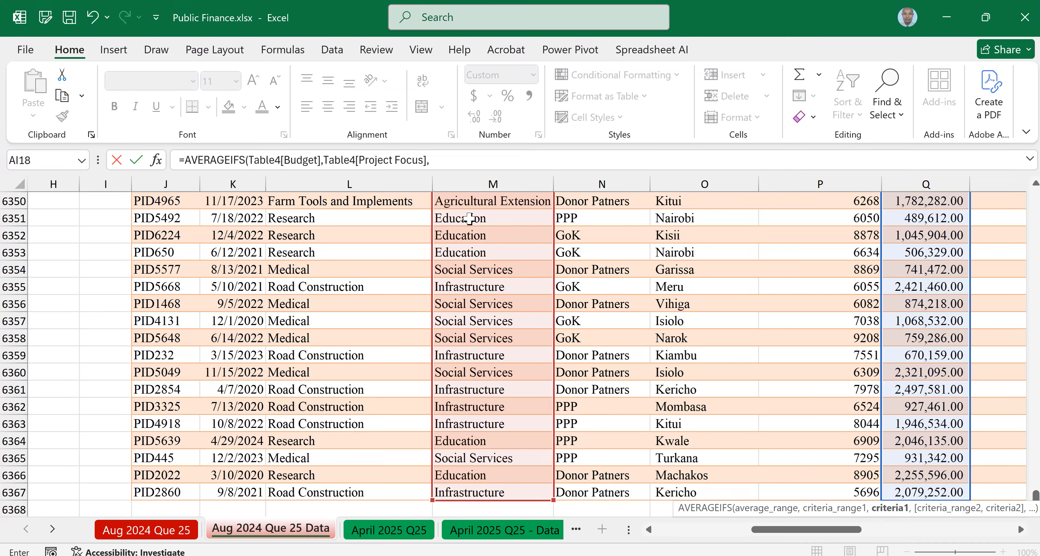
left_click(472, 460)
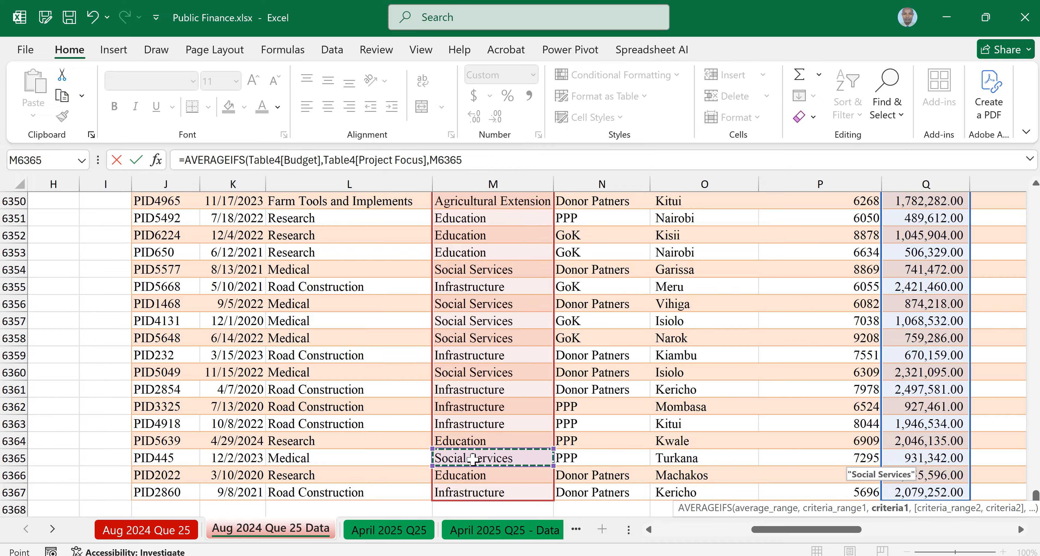
type(",")
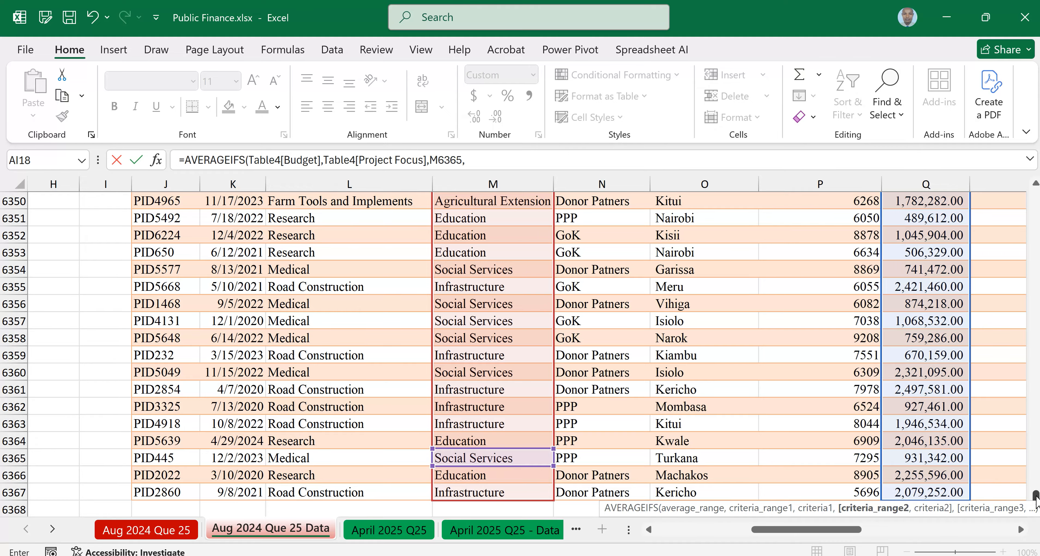
Add the full County column data, Table4[County], as the second criteria range of the AI18 AVERAGEIFS formula.
left_click_drag(1036, 496, 1035, 197)
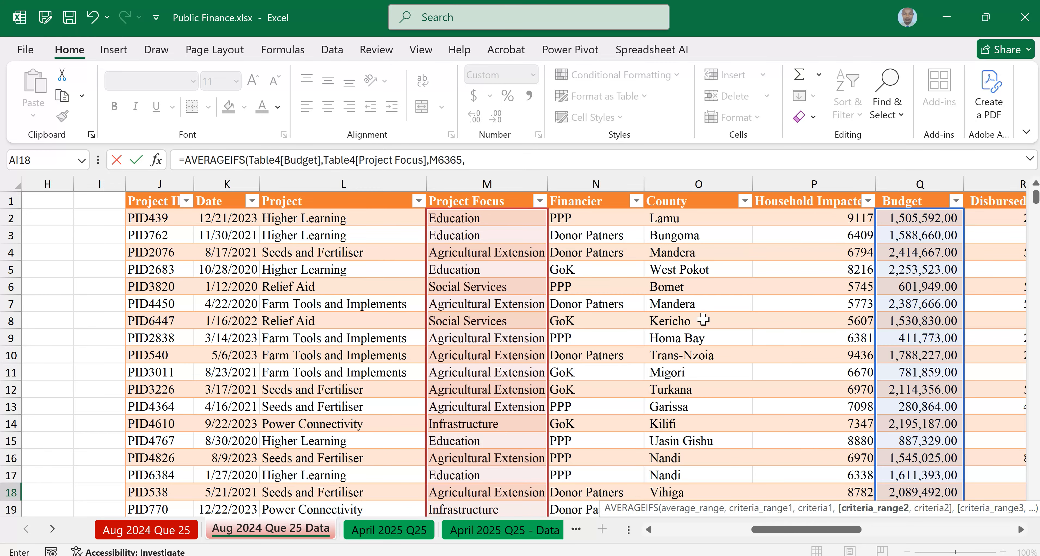
left_click(681, 218)
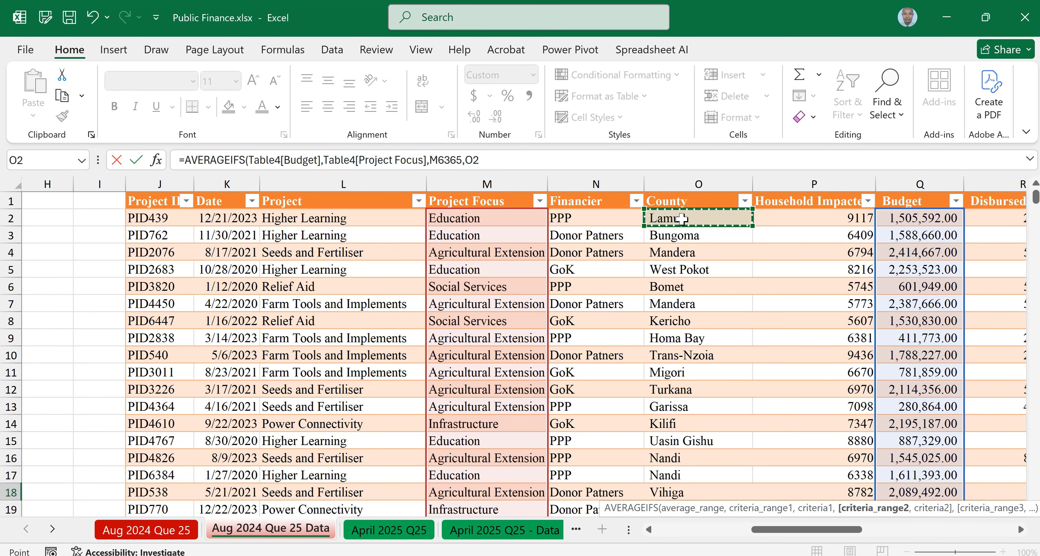
key("ctrl+shift+Down")
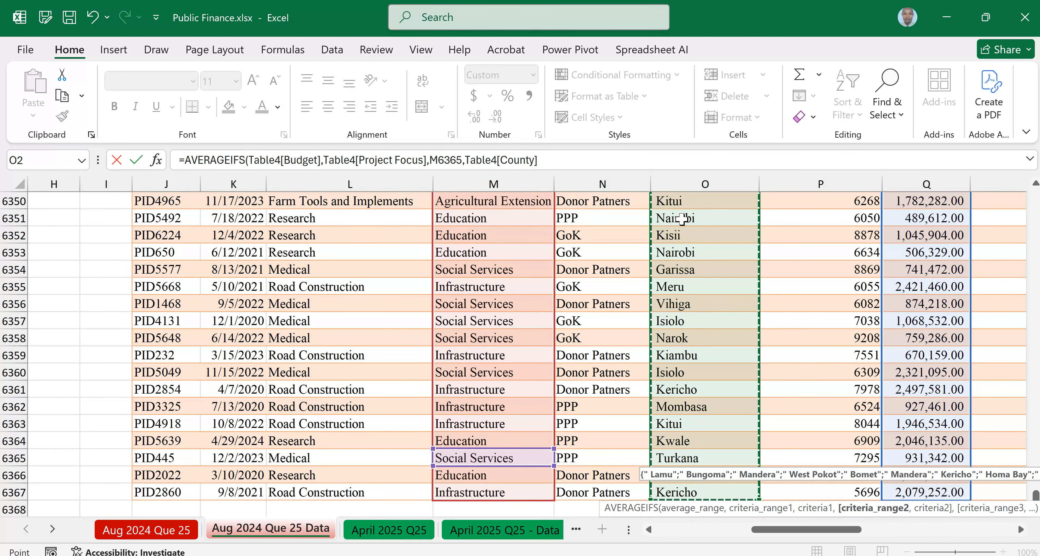
type(",")
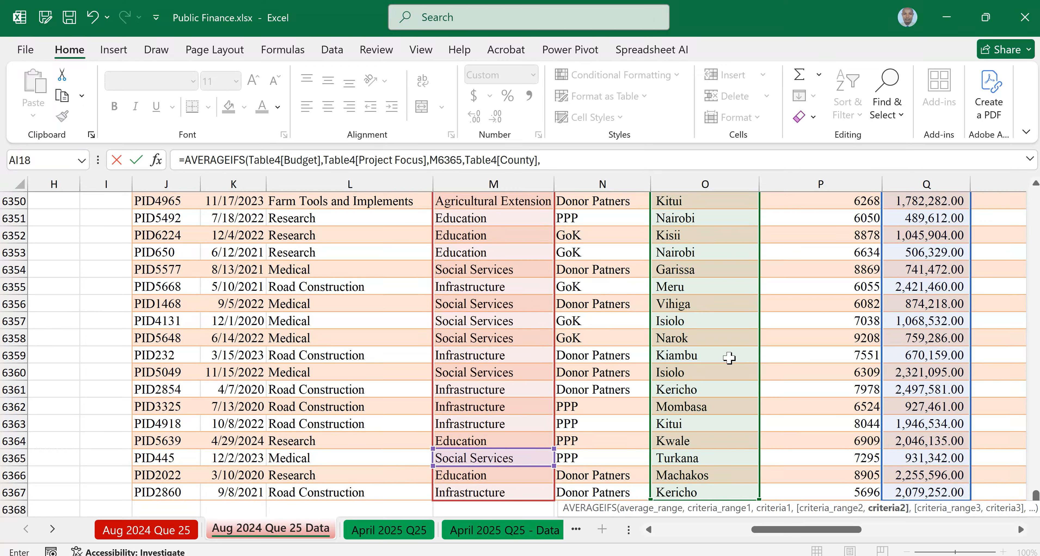
Use the Nandi cell O6272 as the County criterion, then close and enter the AVERAGEIFS formula in AI18.
scroll(729, 358, "up", 2)
scroll(729, 364, "up", 2)
scroll(729, 364, "down", 3)
scroll(712, 369, "up", 3)
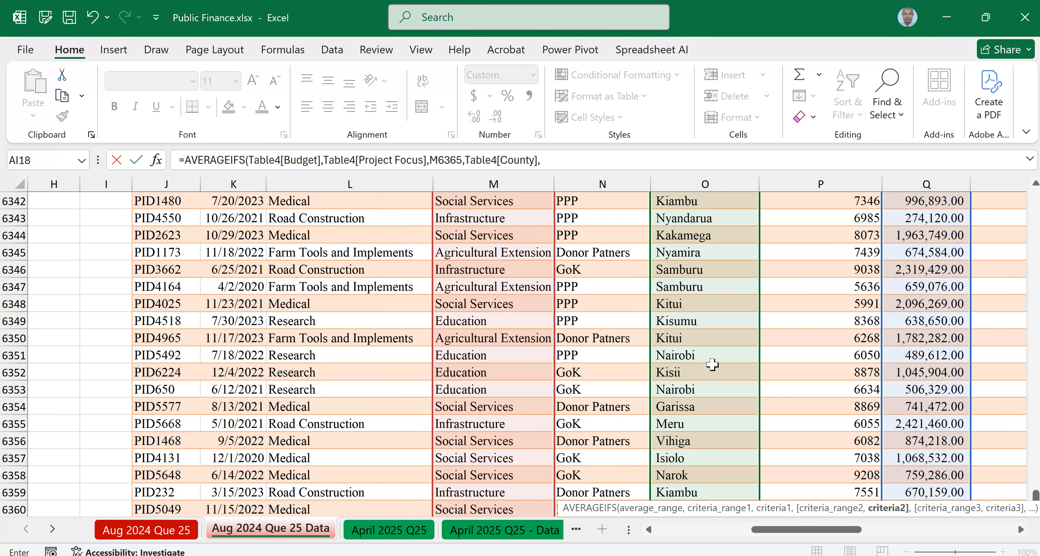
scroll(712, 364, "up", 8)
scroll(713, 366, "up", 3)
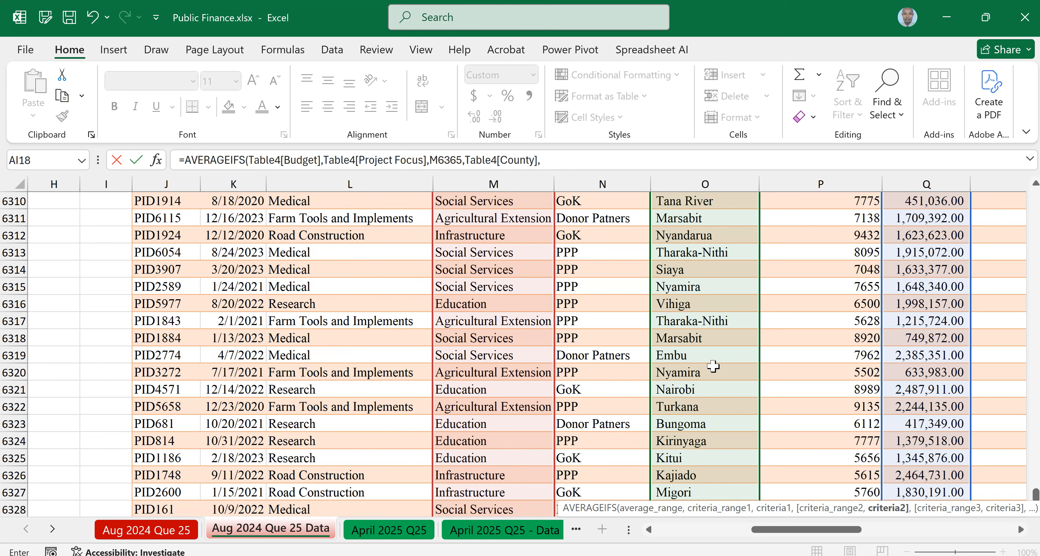
scroll(713, 366, "up", 4)
scroll(713, 366, "up", 7)
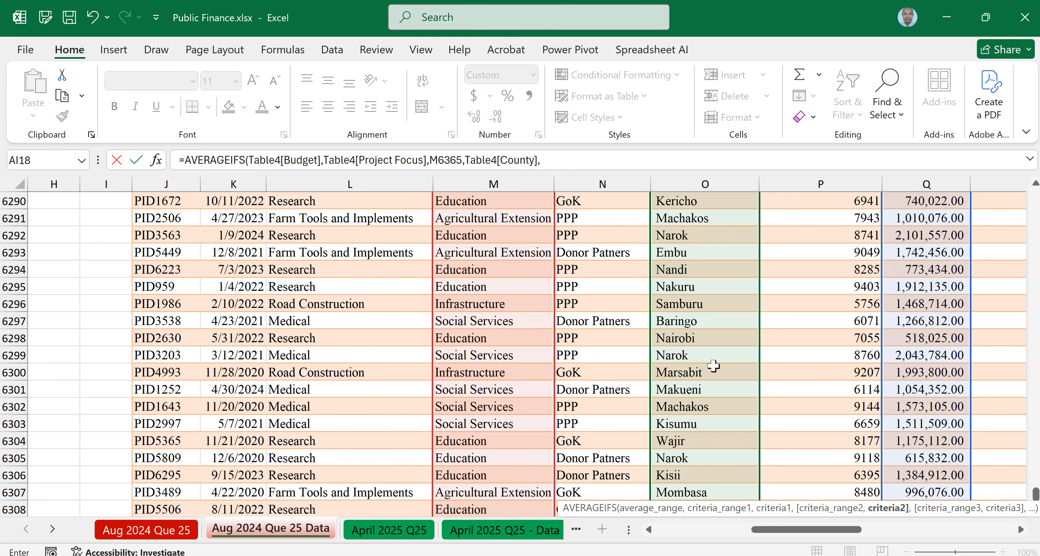
scroll(713, 366, "up", 3)
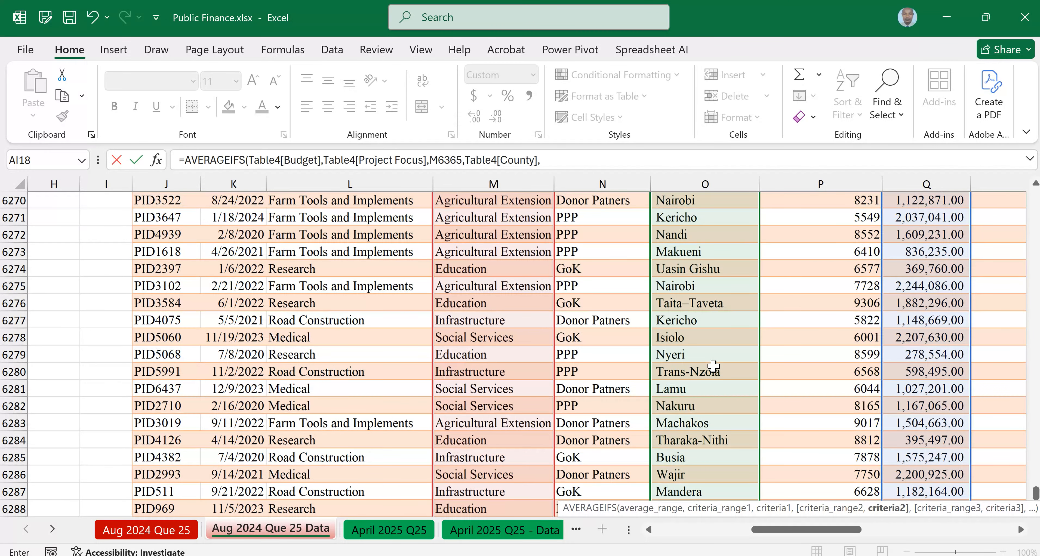
scroll(713, 366, "up", 4)
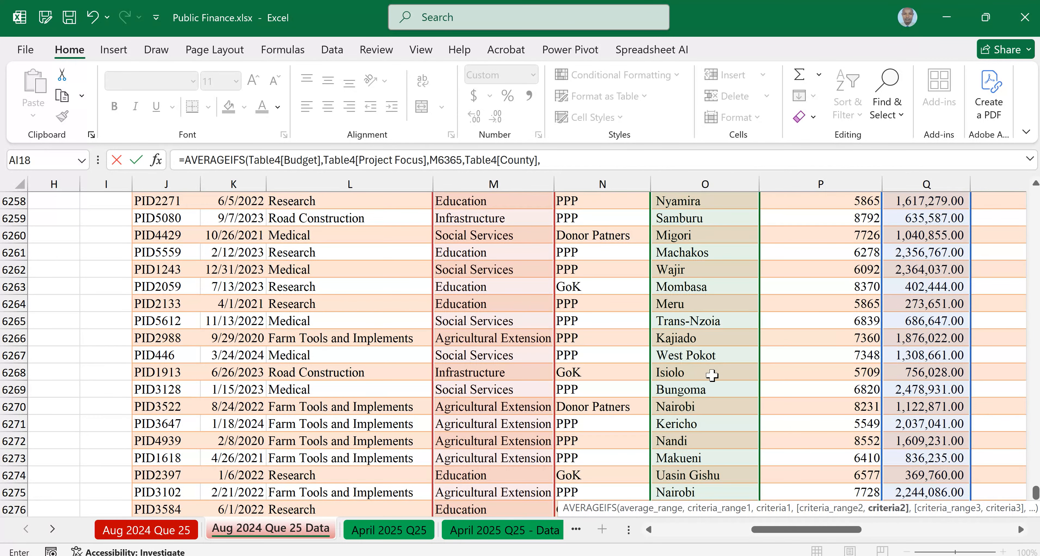
left_click(681, 442)
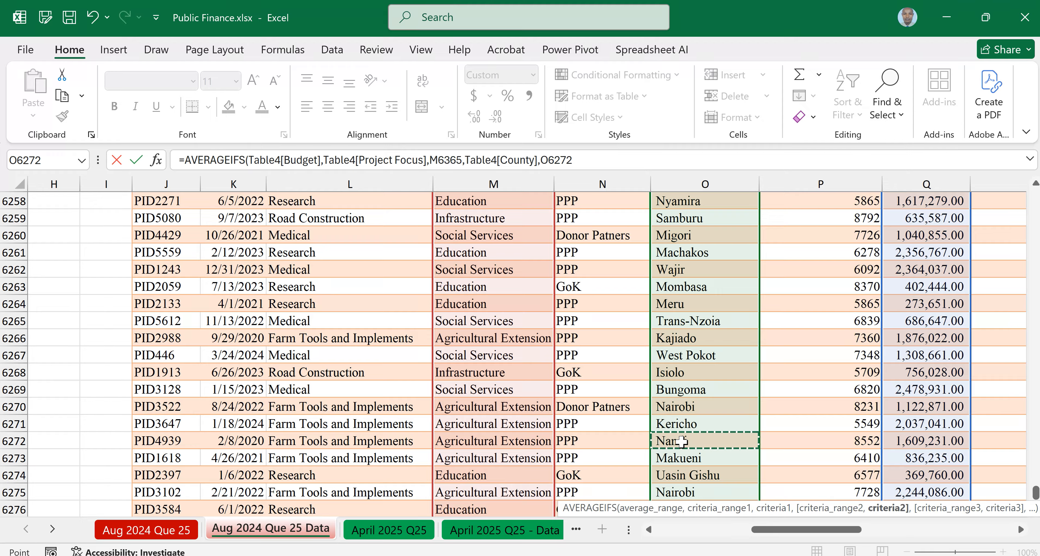
type(")")
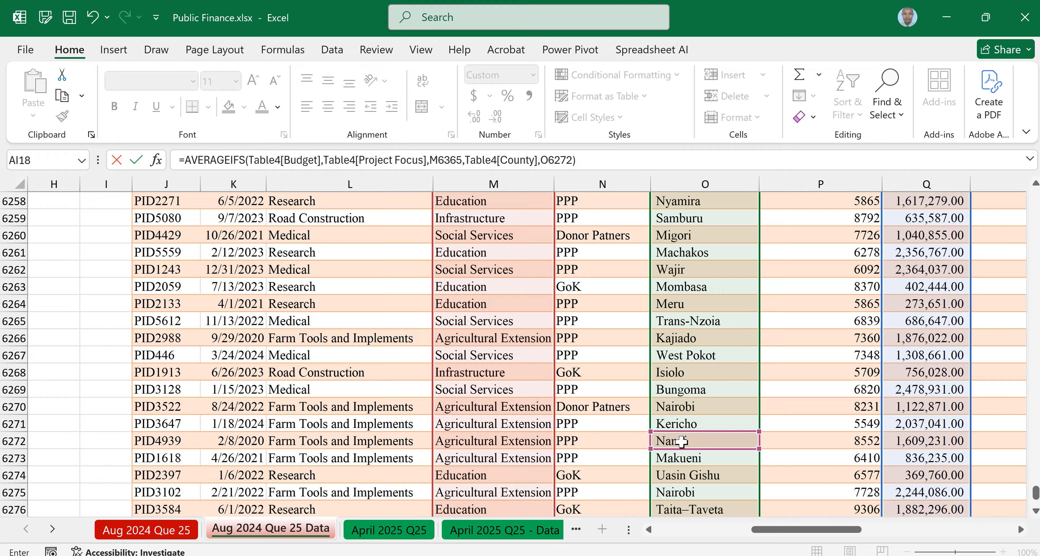
key("Return")
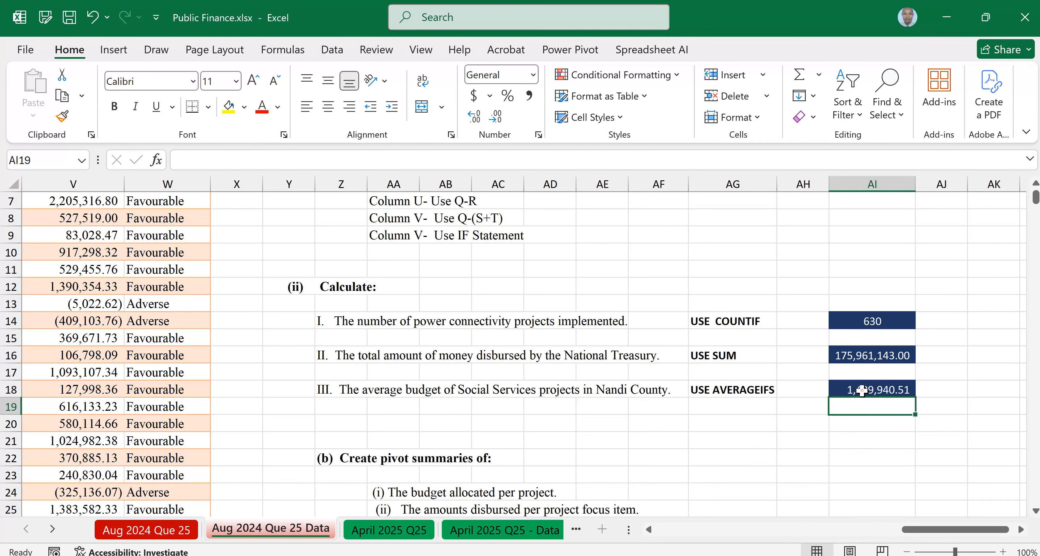
left_click(861, 391)
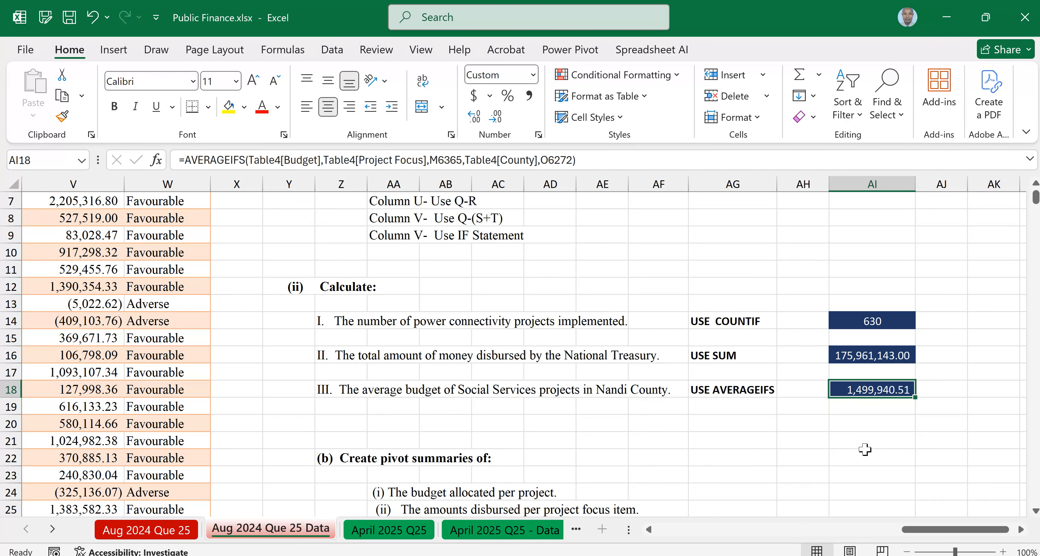